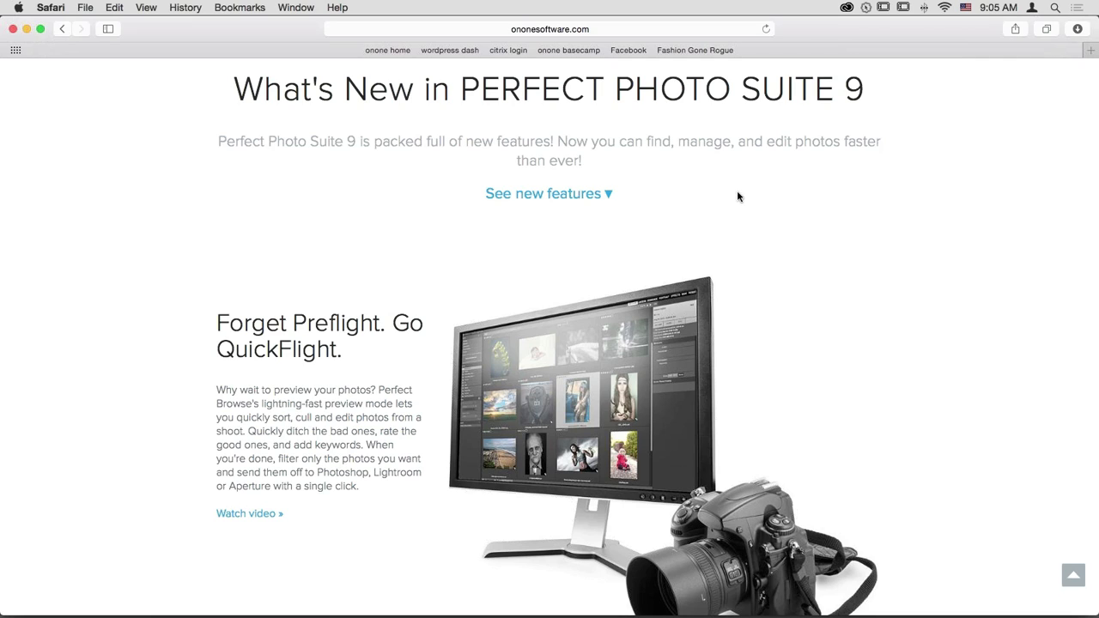
- Scroll the What's New page past QuickFlight down to the New Smart Photos and New Quick Mask Tool tiles
scroll(960, 279, down, 3)
scroll(960, 279, up, 1)
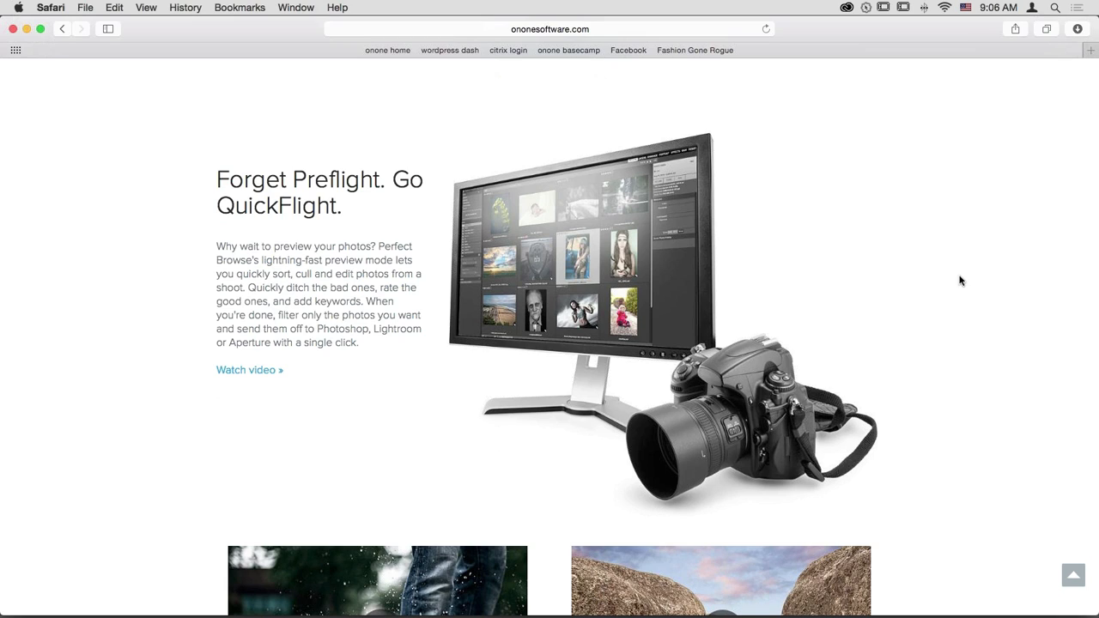
scroll(960, 281, down, 8)
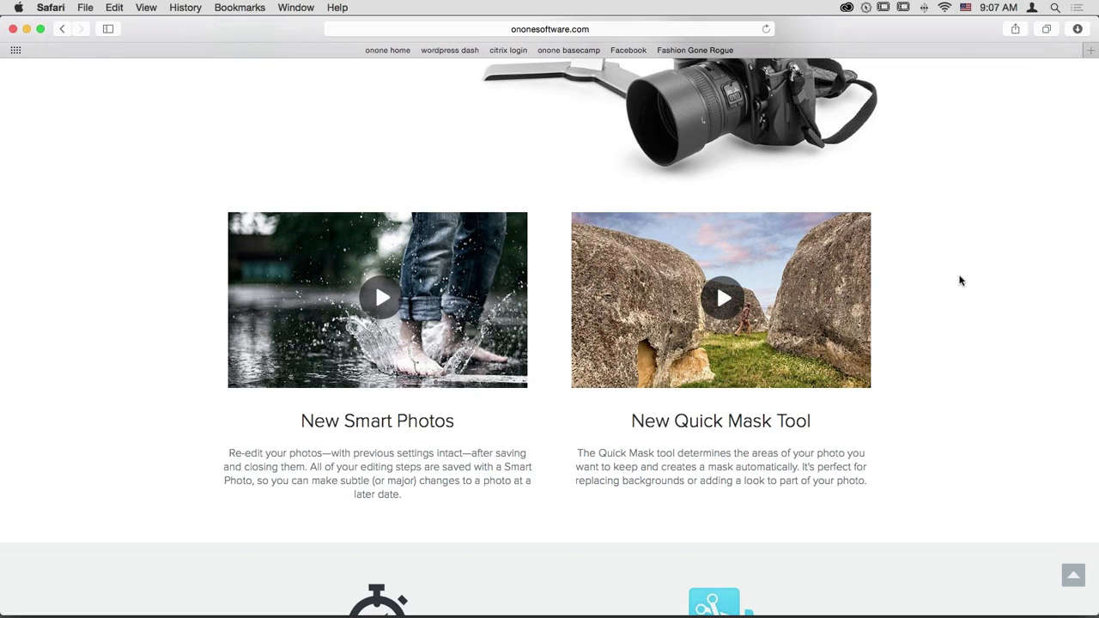
- Scroll on past Noise Reduction, Lens Flare, Auto Tone and Crop + Level to New Print Options
scroll(961, 281, down, 5)
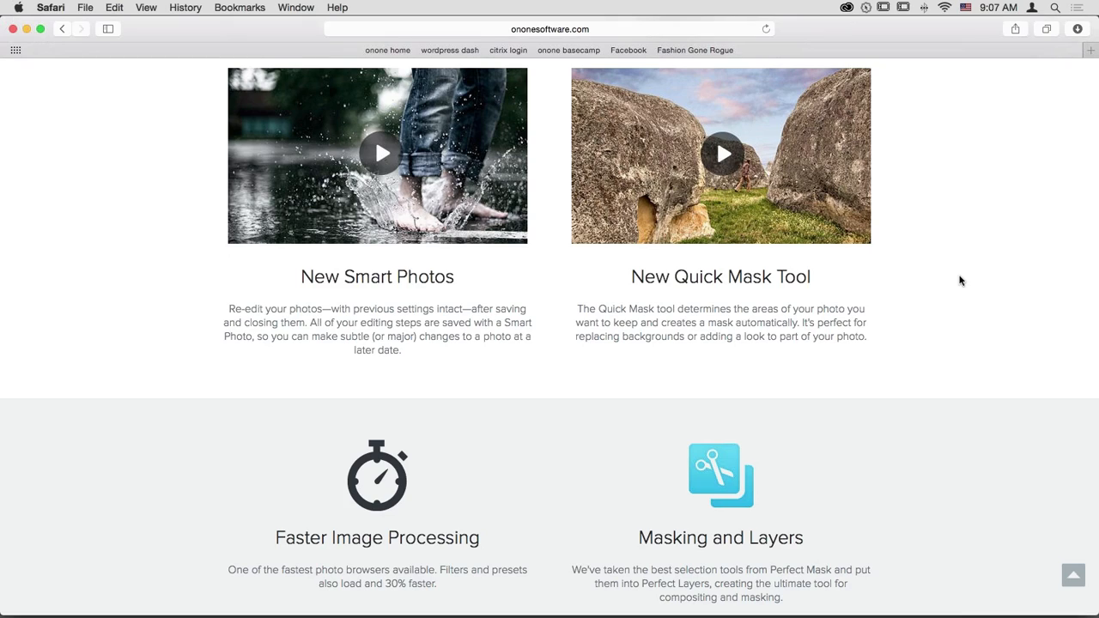
scroll(961, 281, down, 10)
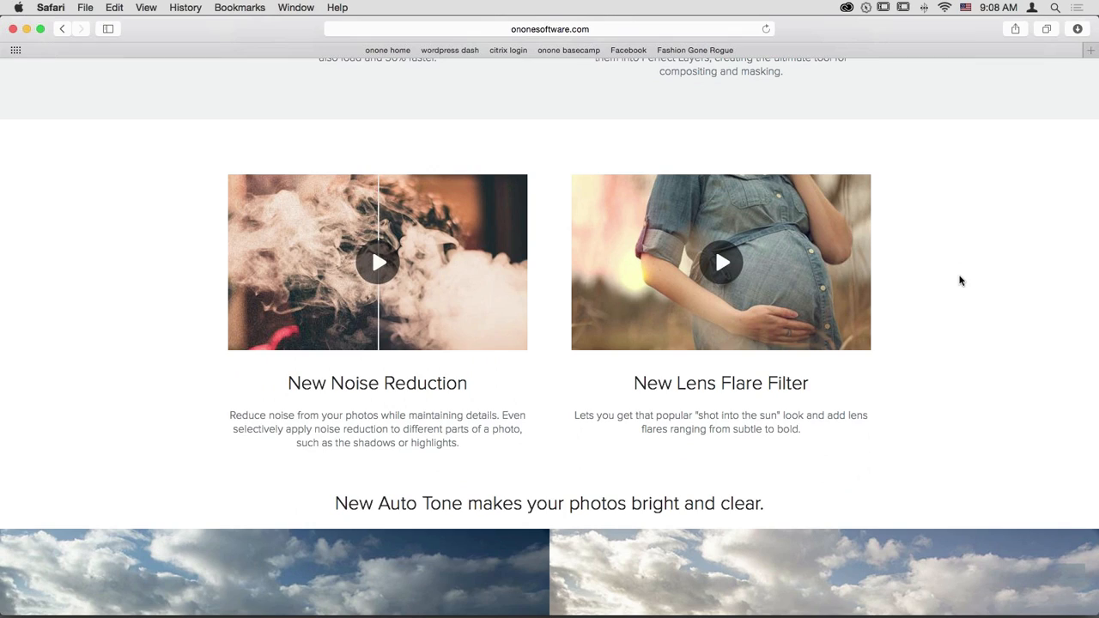
scroll(961, 280, down, 5)
scroll(961, 280, down, 1)
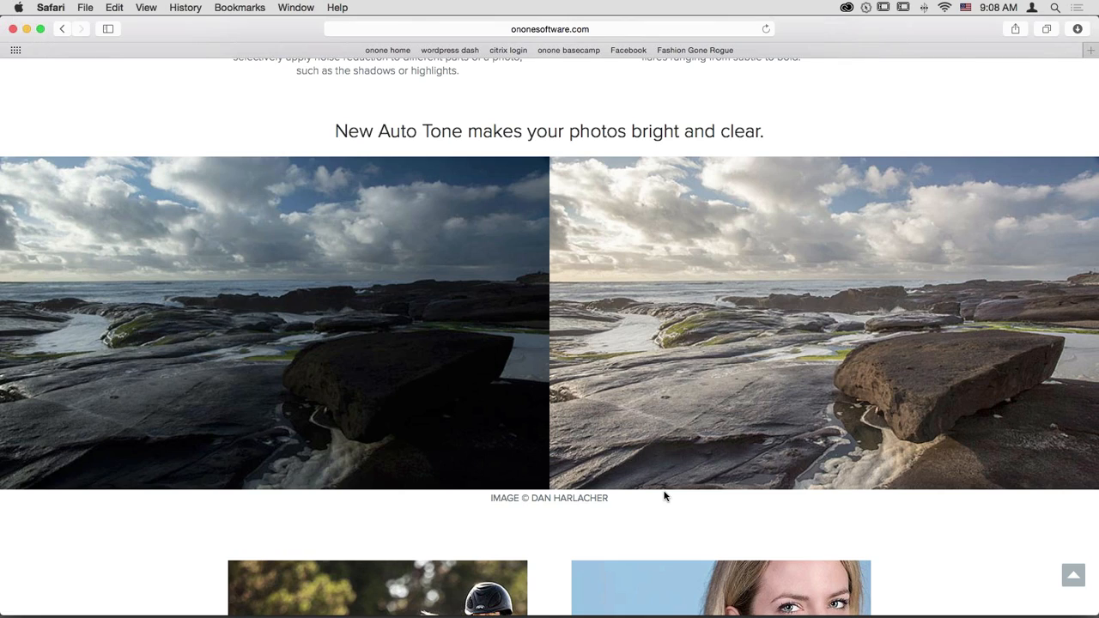
scroll(664, 496, down, 10)
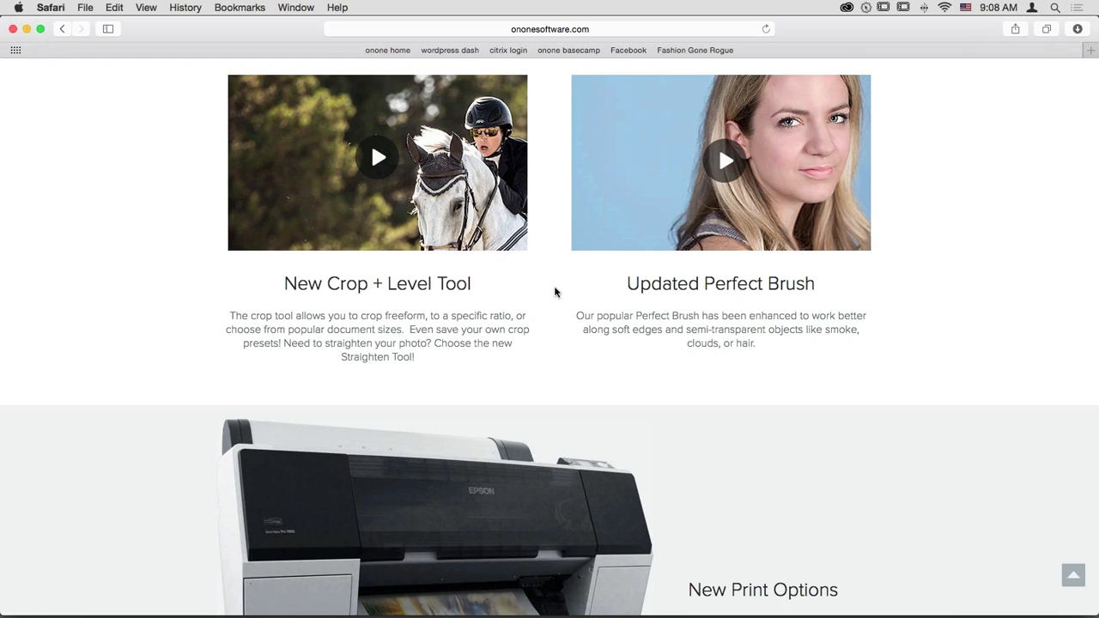
scroll(555, 291, down, 5)
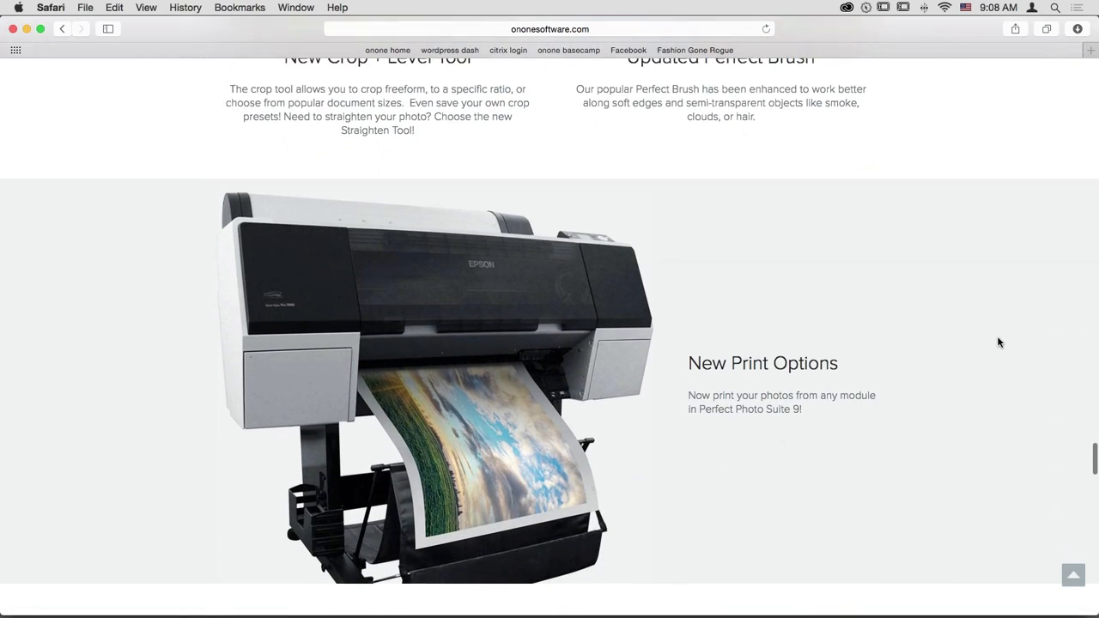
- Read down to the pricing offer, return to the top, and minimize Safari to reveal Perfect Photo Suite 9
scroll(999, 341, down, 4)
scroll(998, 343, up, 1)
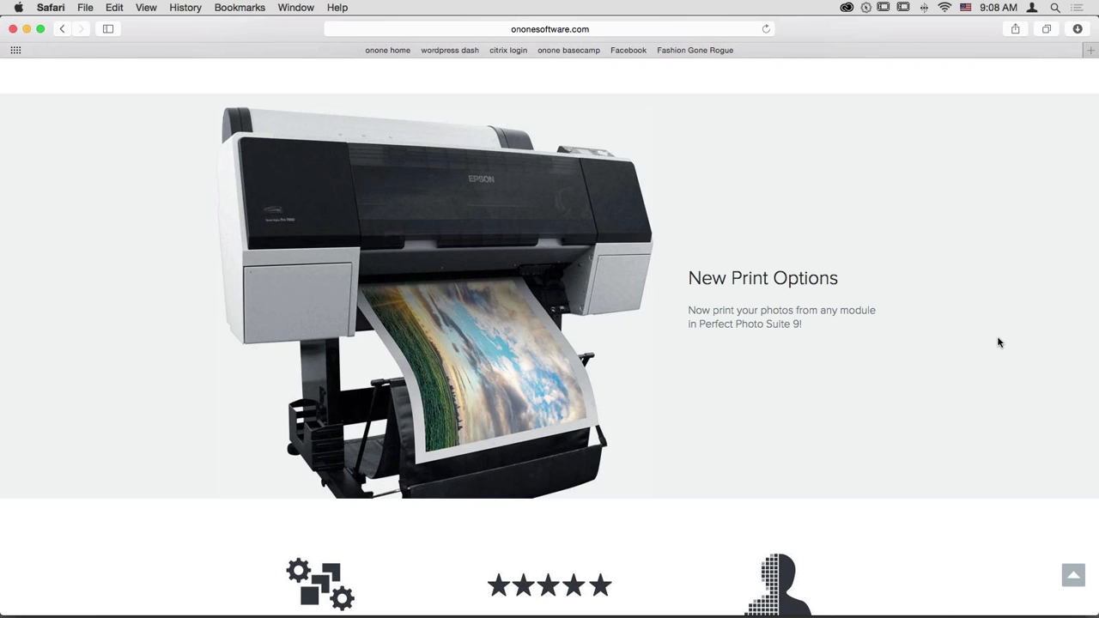
scroll(999, 342, down, 5)
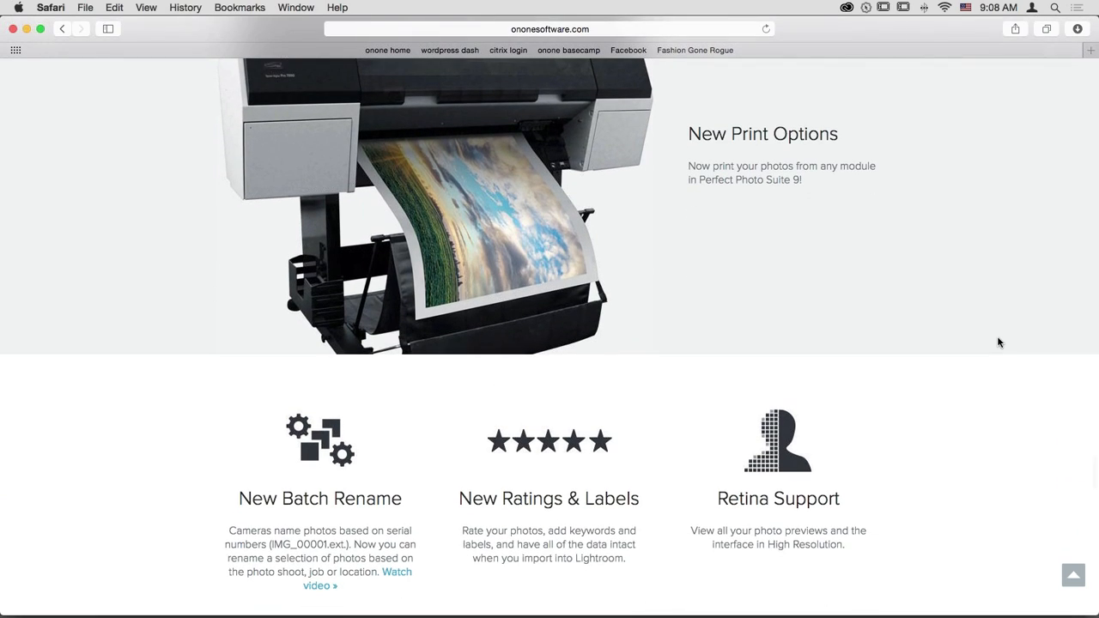
scroll(999, 343, down, 8)
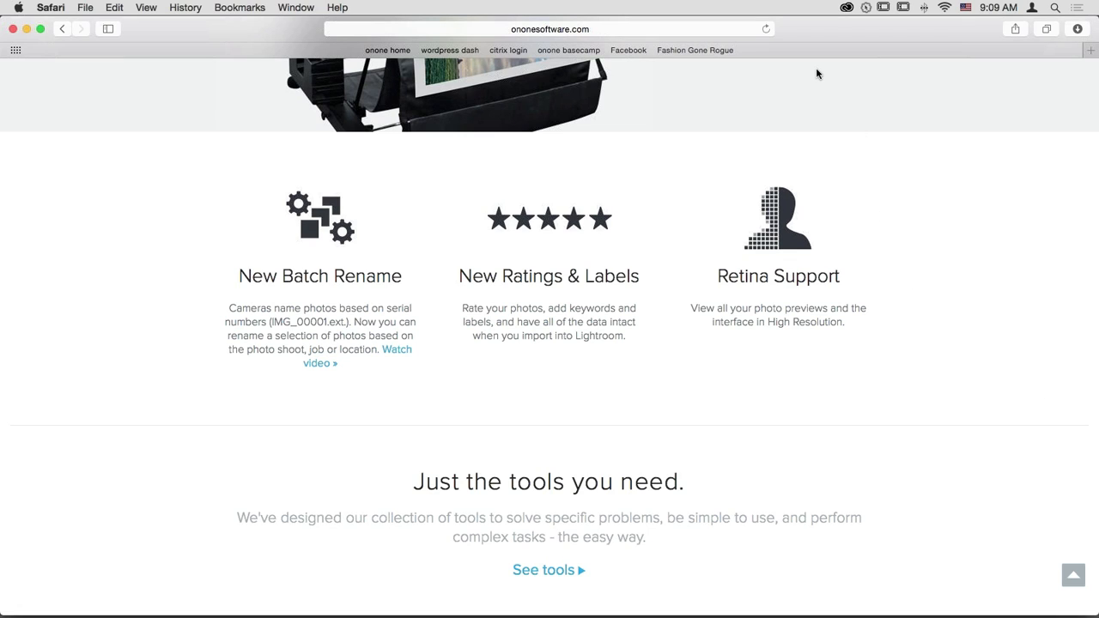
scroll(818, 74, down, 14)
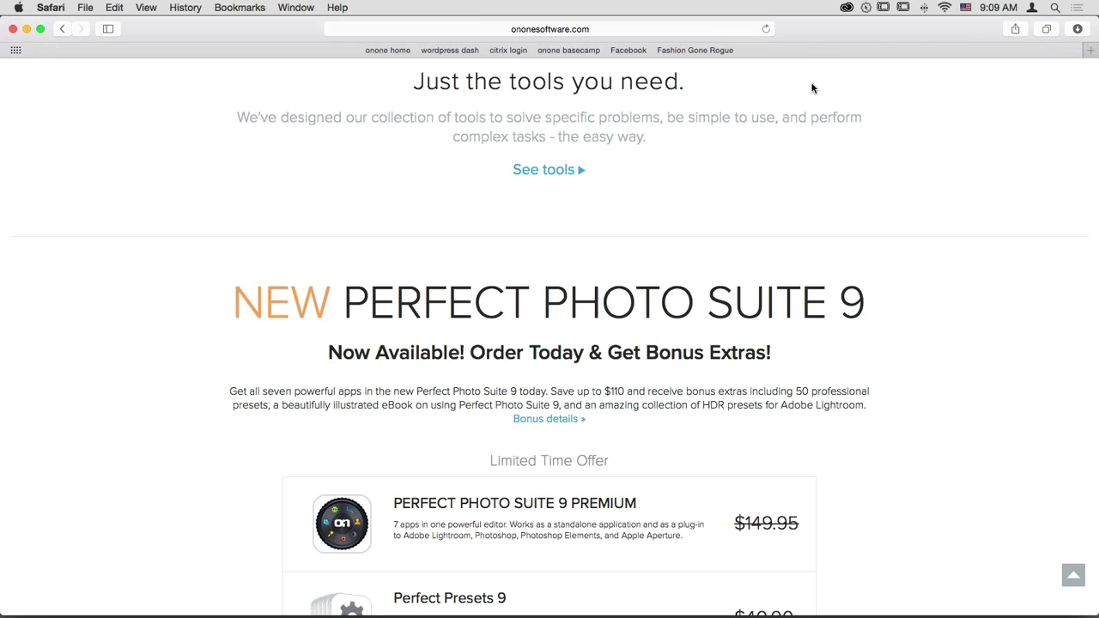
scroll(812, 88, up, 20)
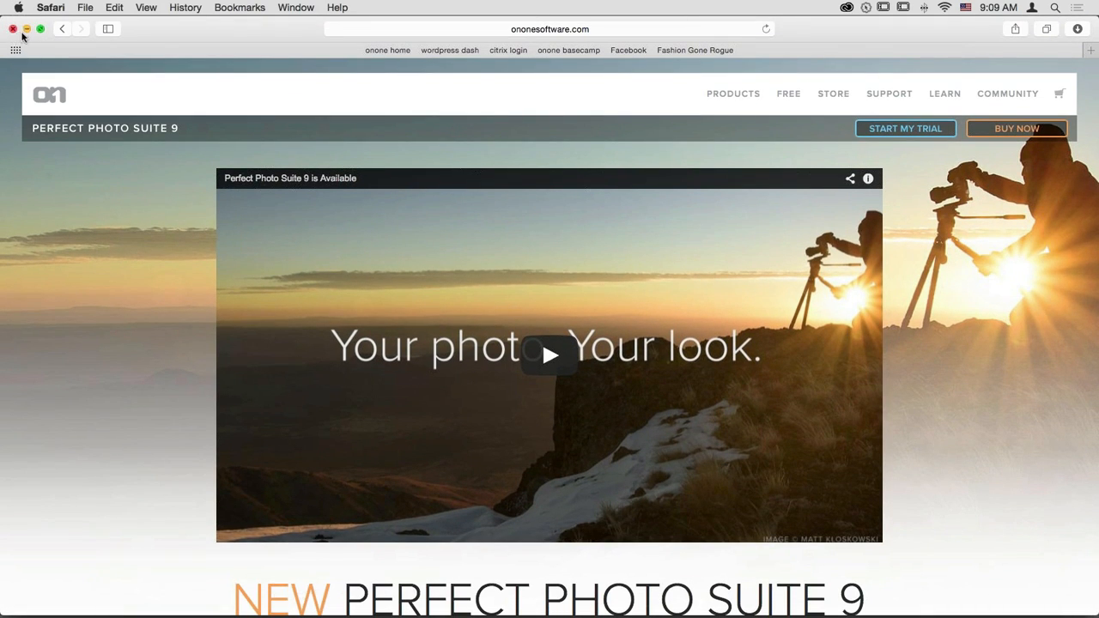
click(26, 30)
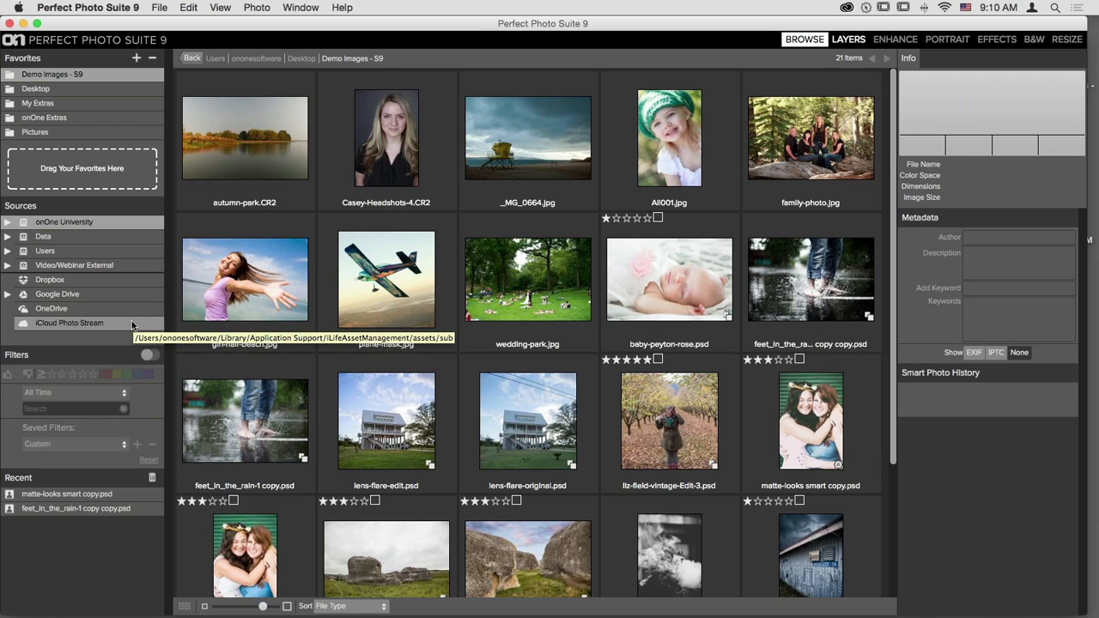
- Browse Google Drive's 17 items: the PET Work subfolder plus PSD, TIF and JPG photos
click(73, 296)
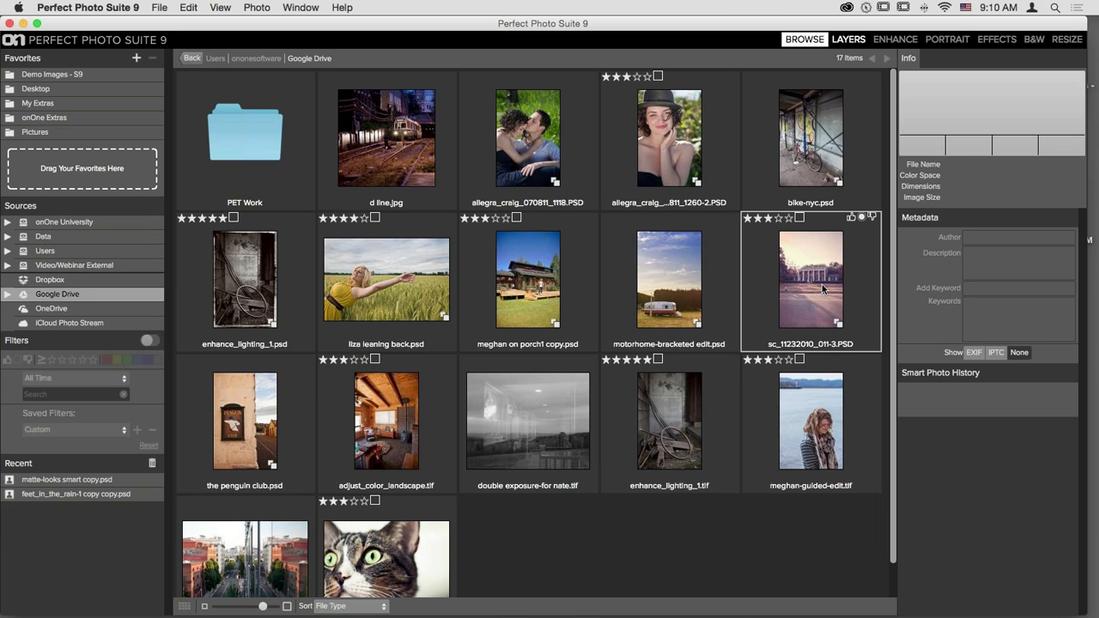
scroll(567, 255, down, 2)
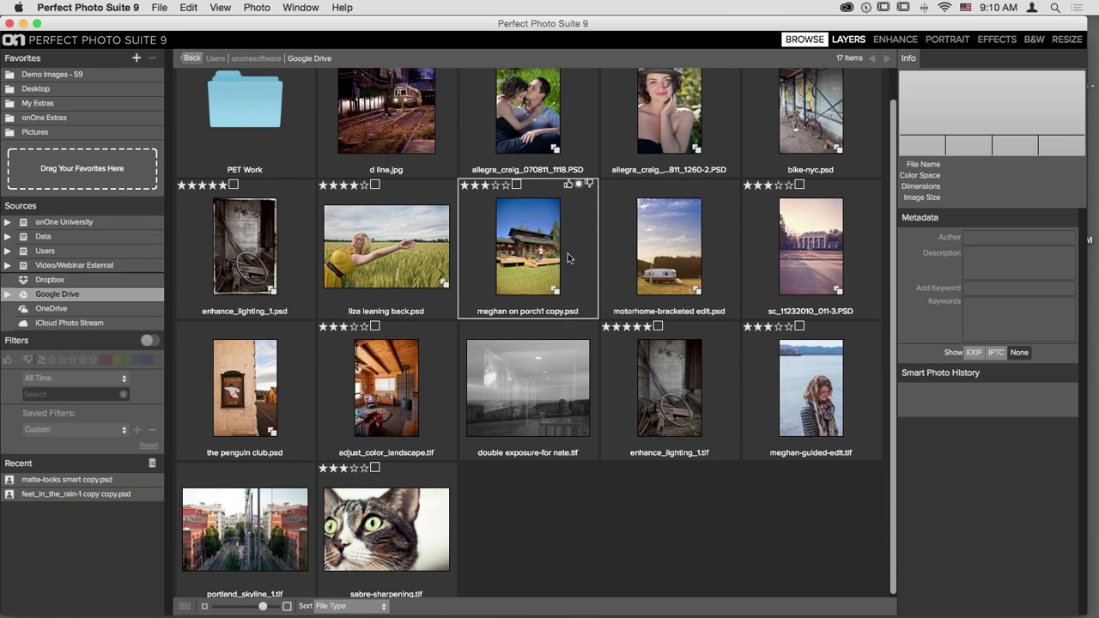
scroll(567, 253, up, 2)
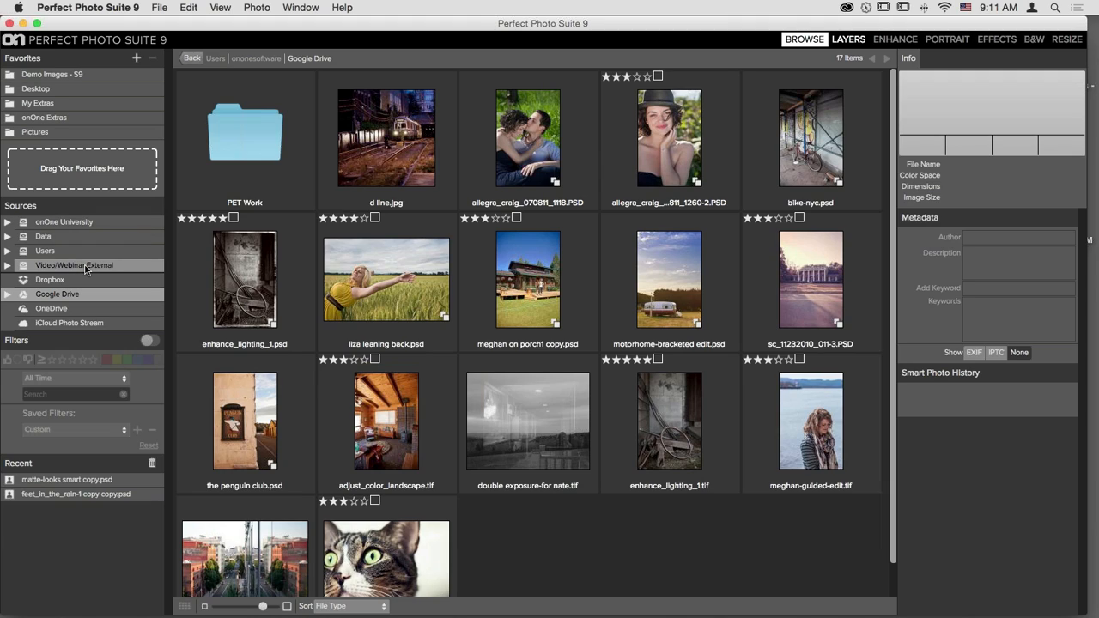
- Add Desktop/Photos/Demo Images to Favorites, then open the Photos folder on Video/Webinar External
click(32, 94)
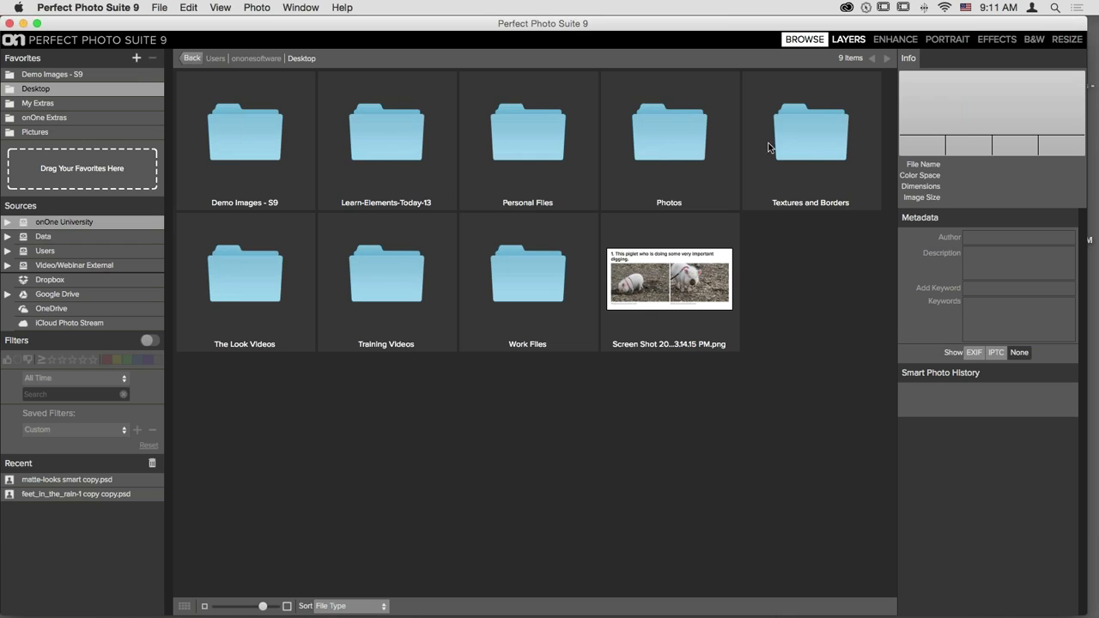
click(668, 135)
double_click(669, 135)
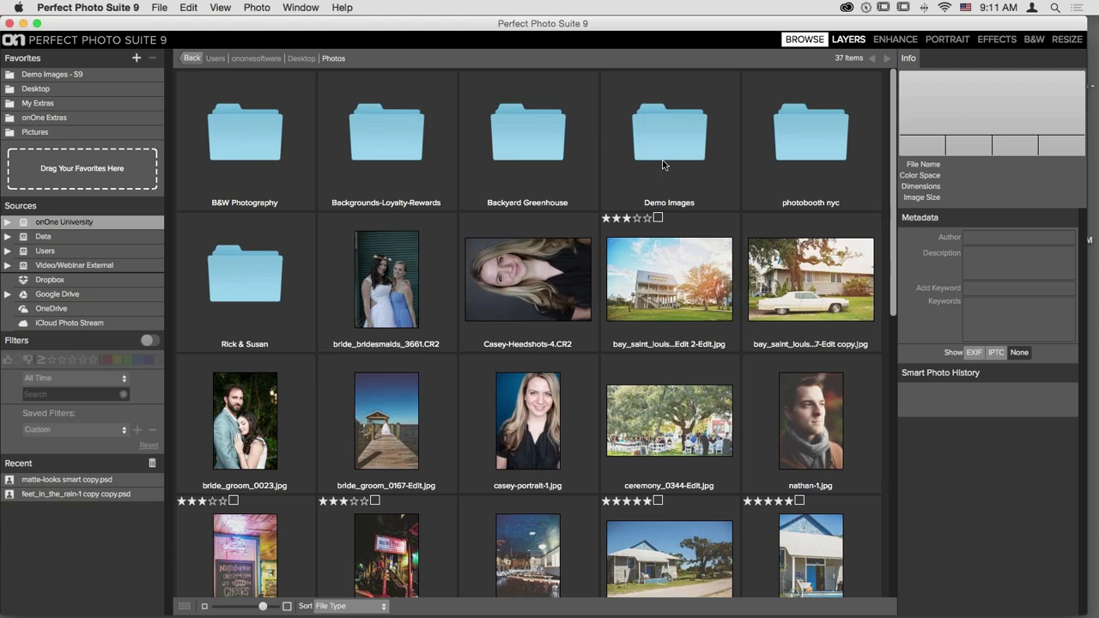
click(682, 113)
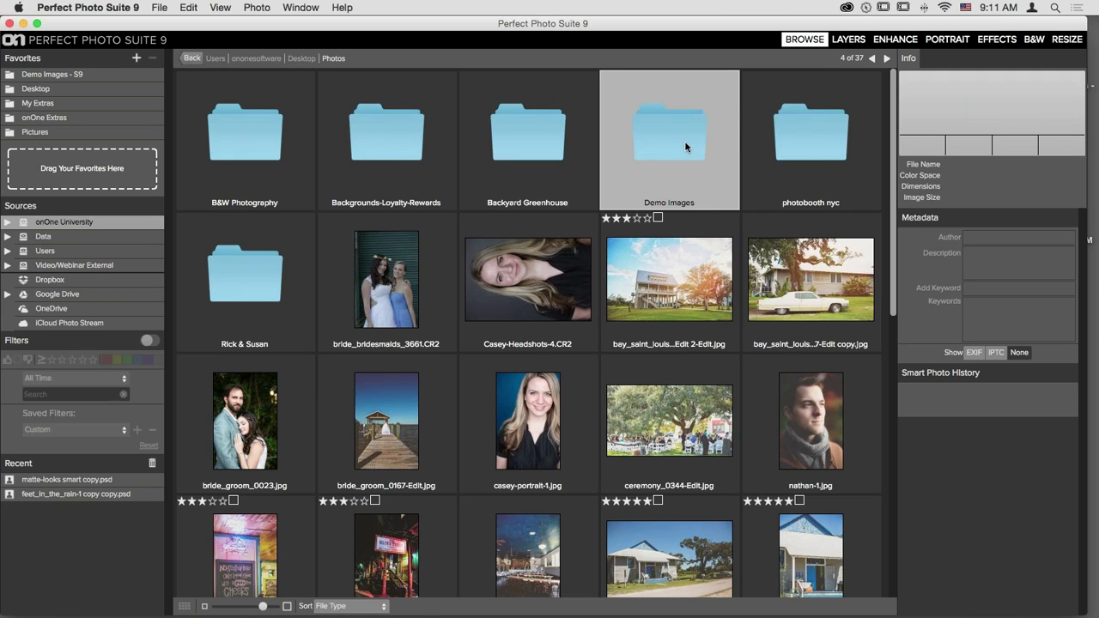
drag(662, 147, 102, 166)
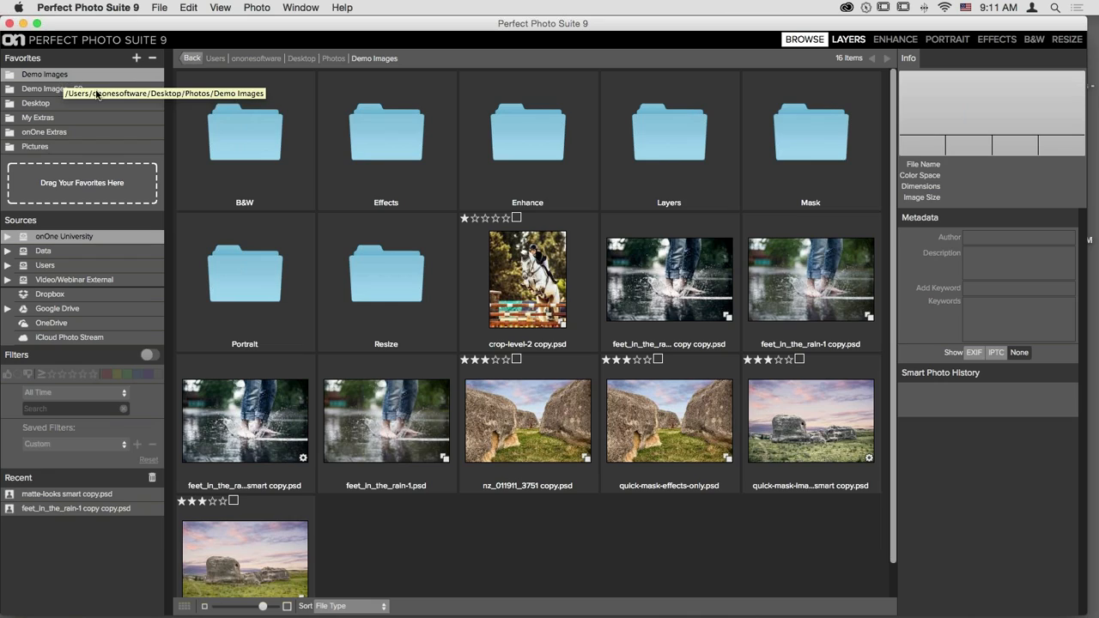
click(101, 282)
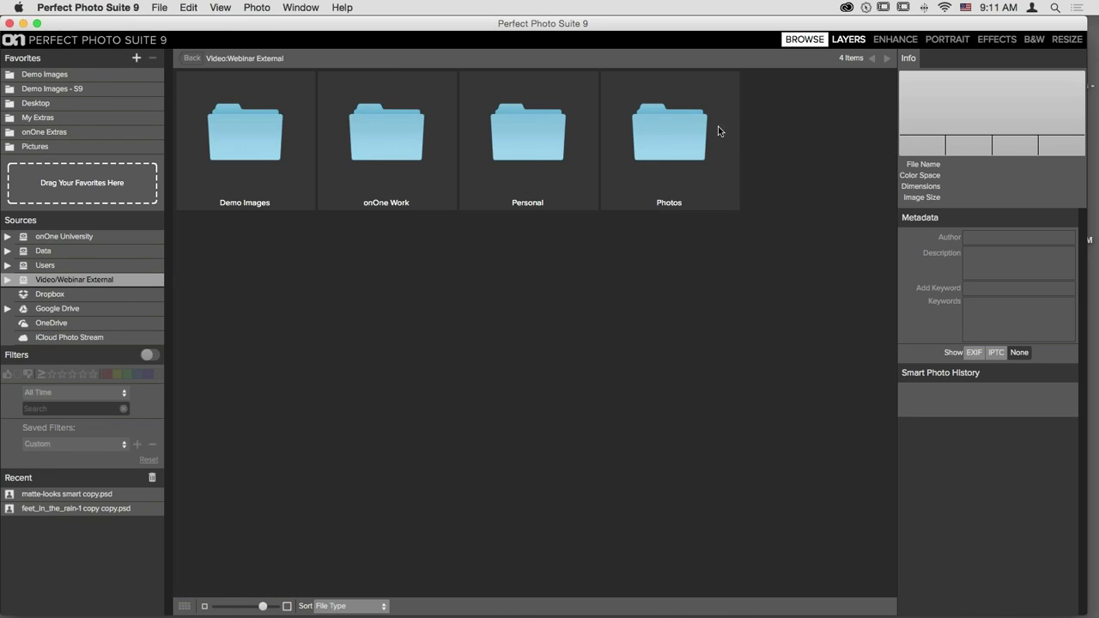
double_click(675, 131)
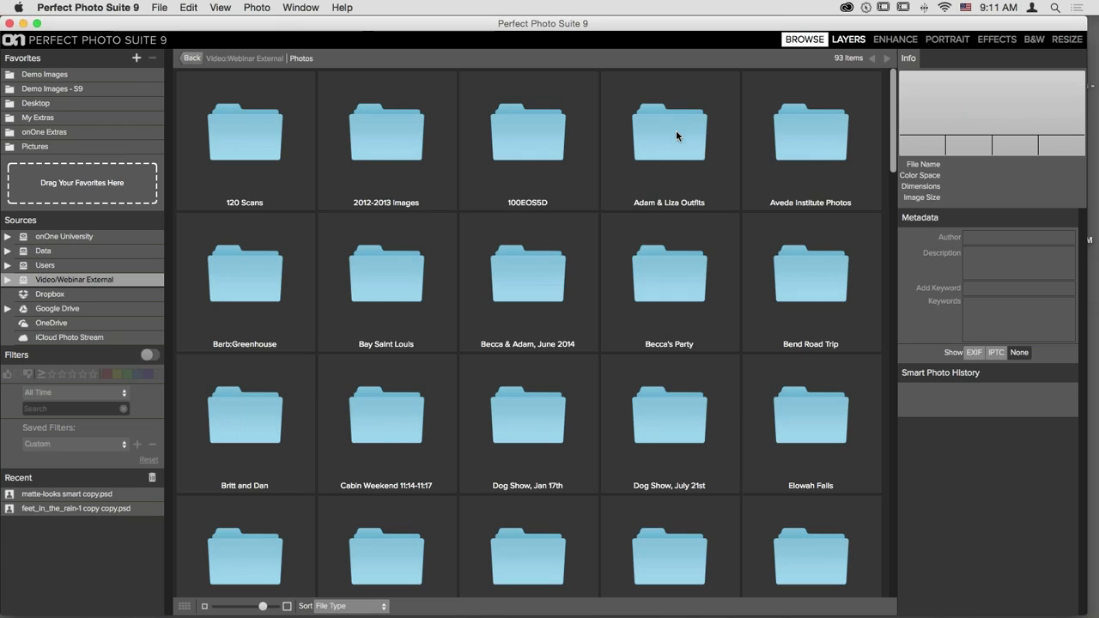
- Open the 164-item Barb:Greenhouse folder and select barbs-backyard-plants-043.CR2
click(247, 276)
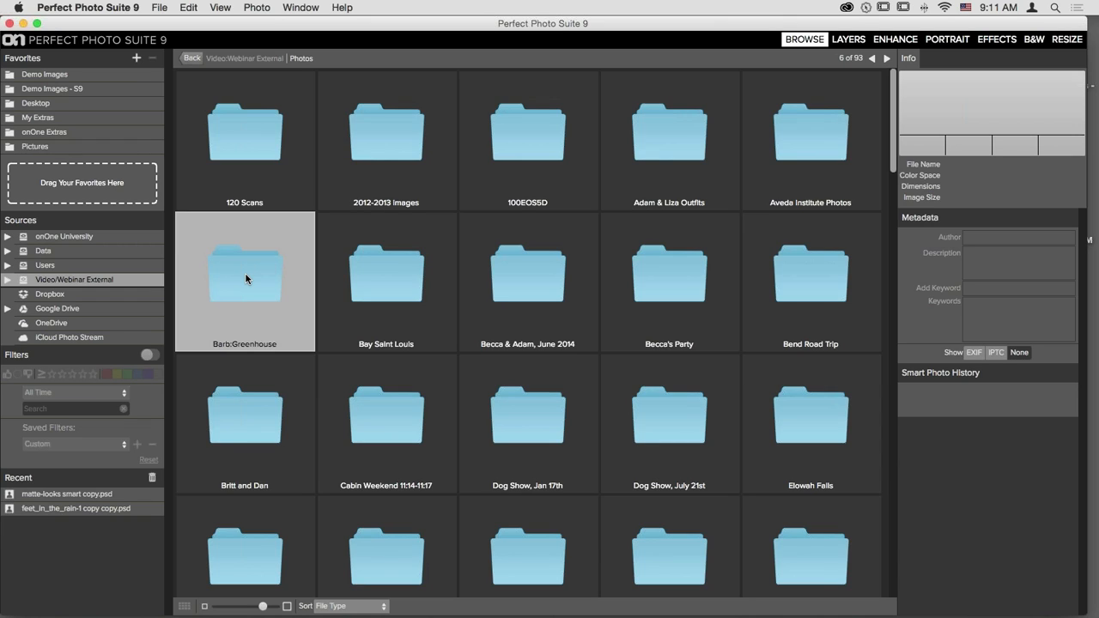
double_click(245, 277)
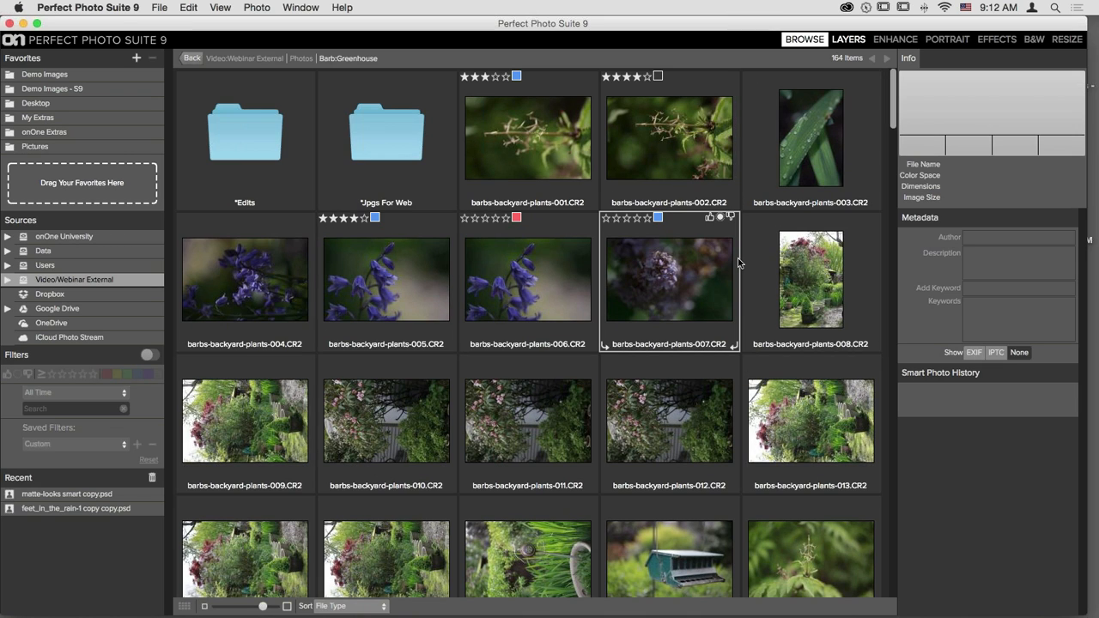
scroll(653, 203, down, 8)
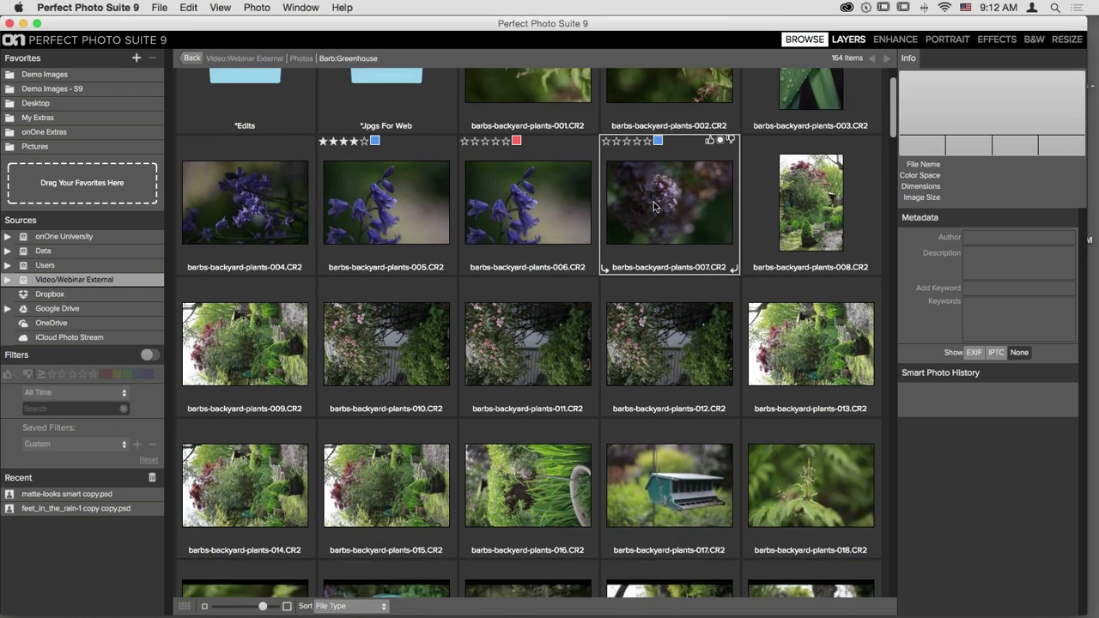
scroll(653, 203, down, 10)
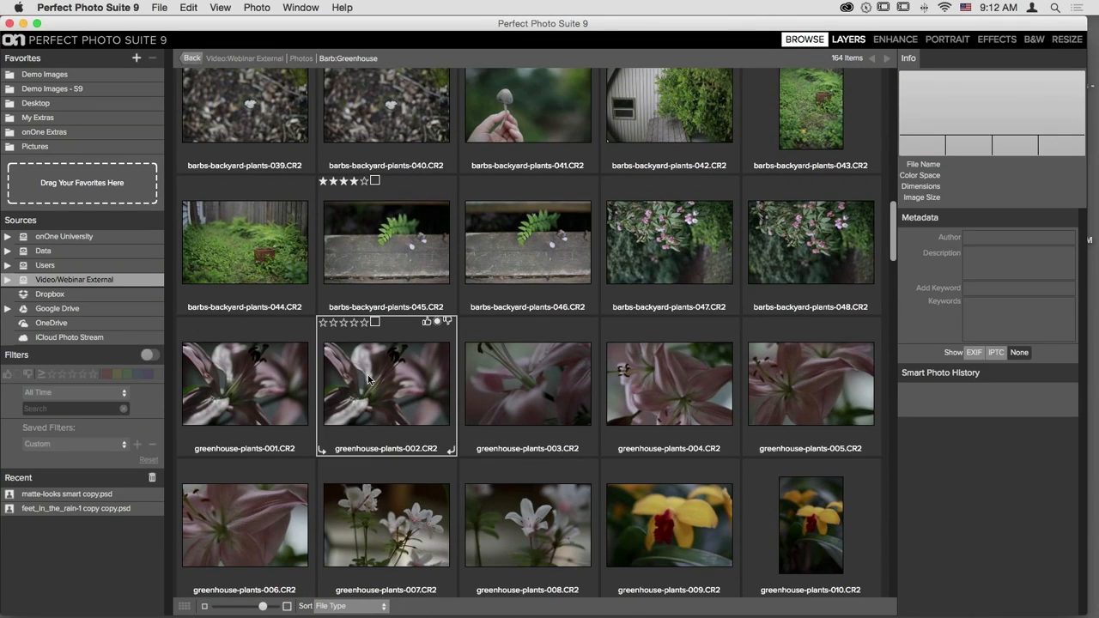
scroll(368, 378, up, 2)
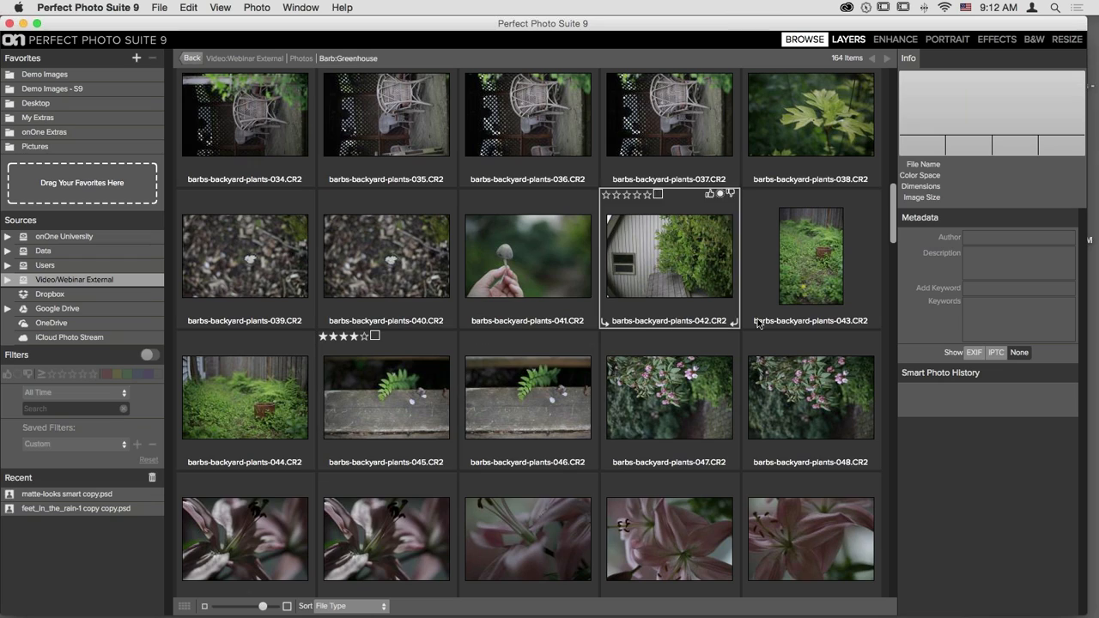
click(812, 253)
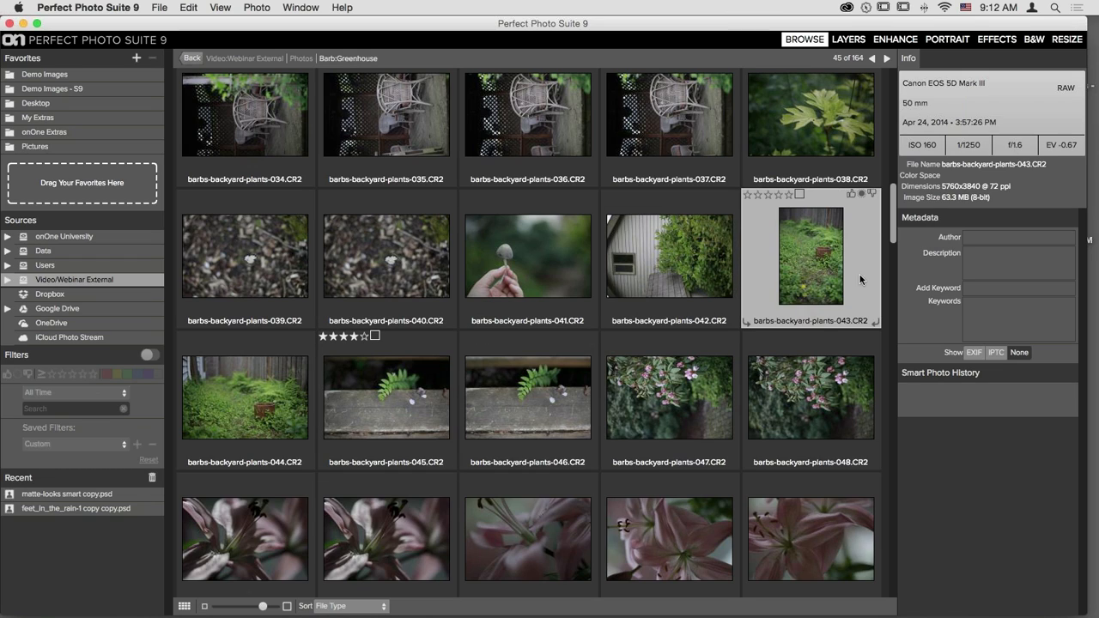
- Open barbs-backyard-plants-043 full size and enter the photographer's name in the Info panel's Author field
double_click(809, 259)
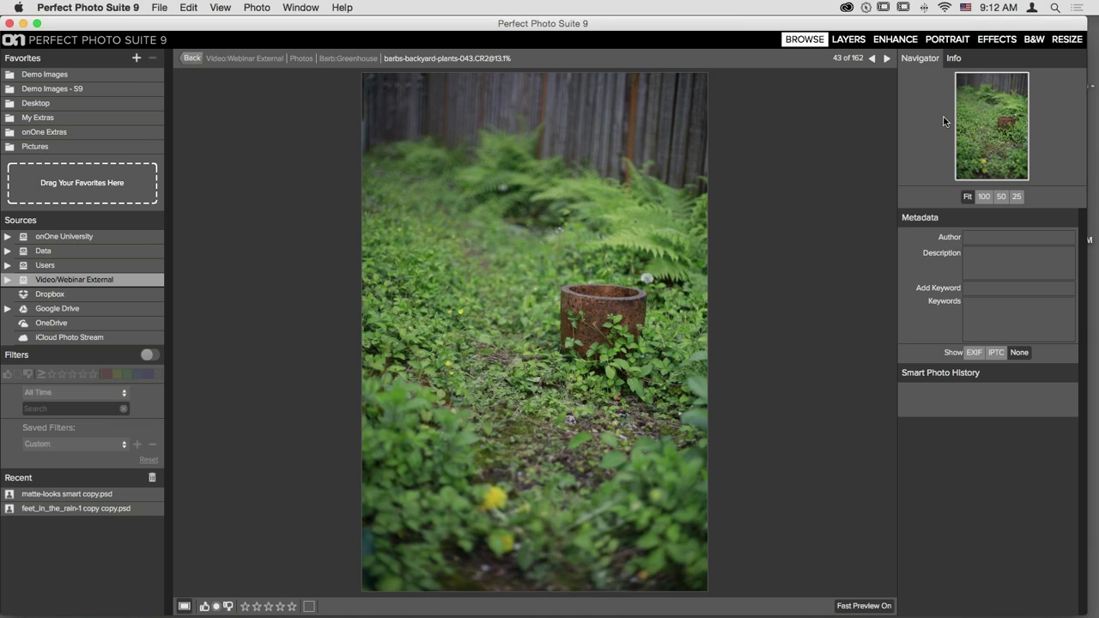
click(954, 59)
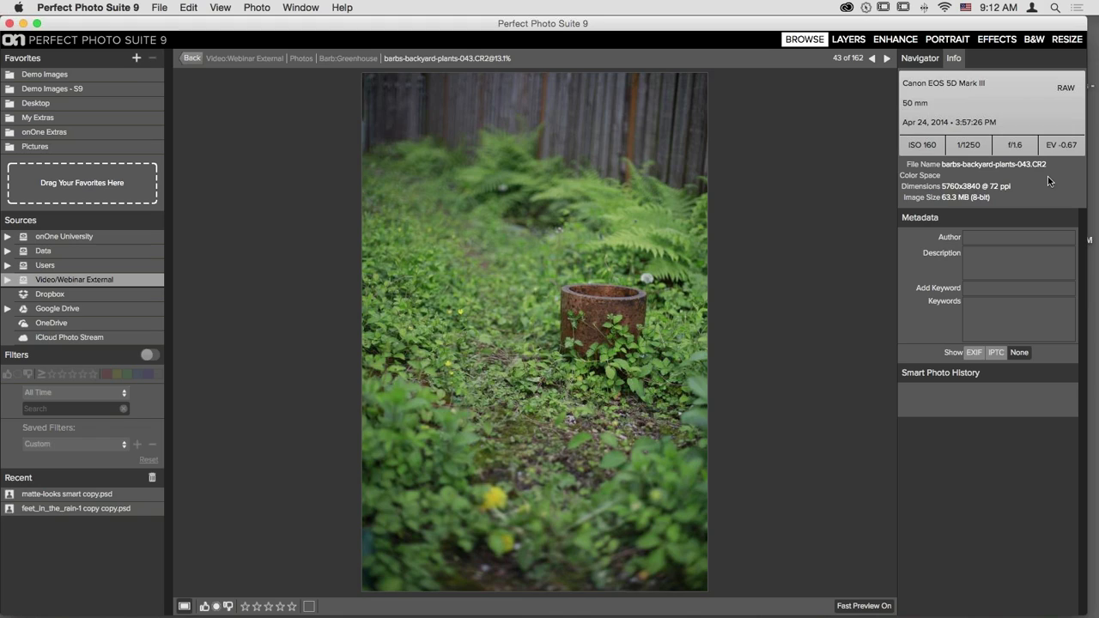
click(968, 309)
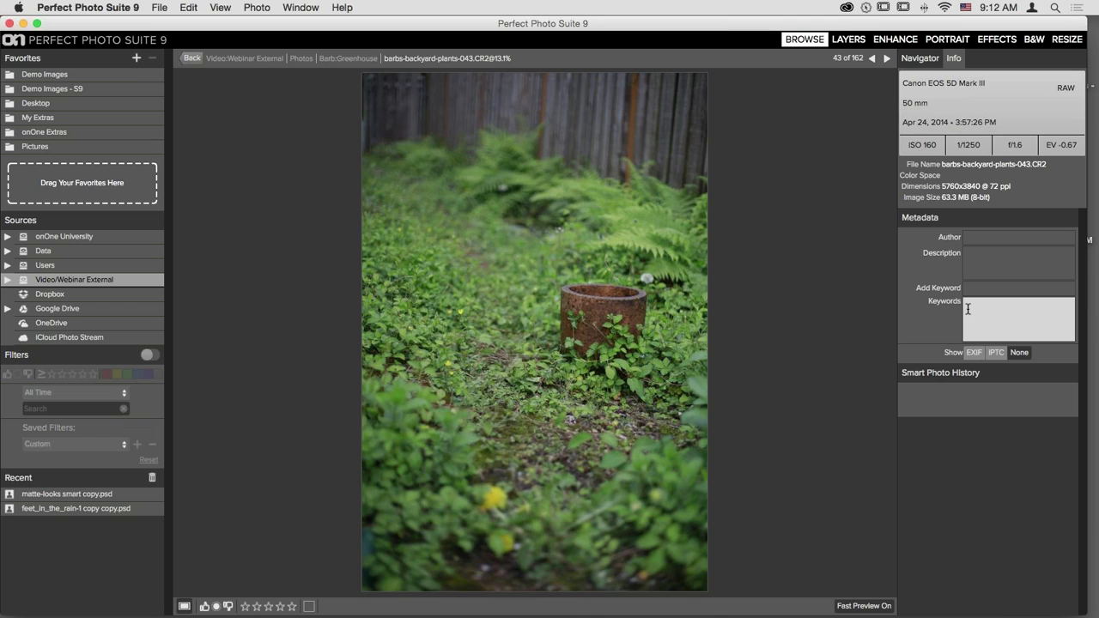
click(974, 257)
click(971, 237)
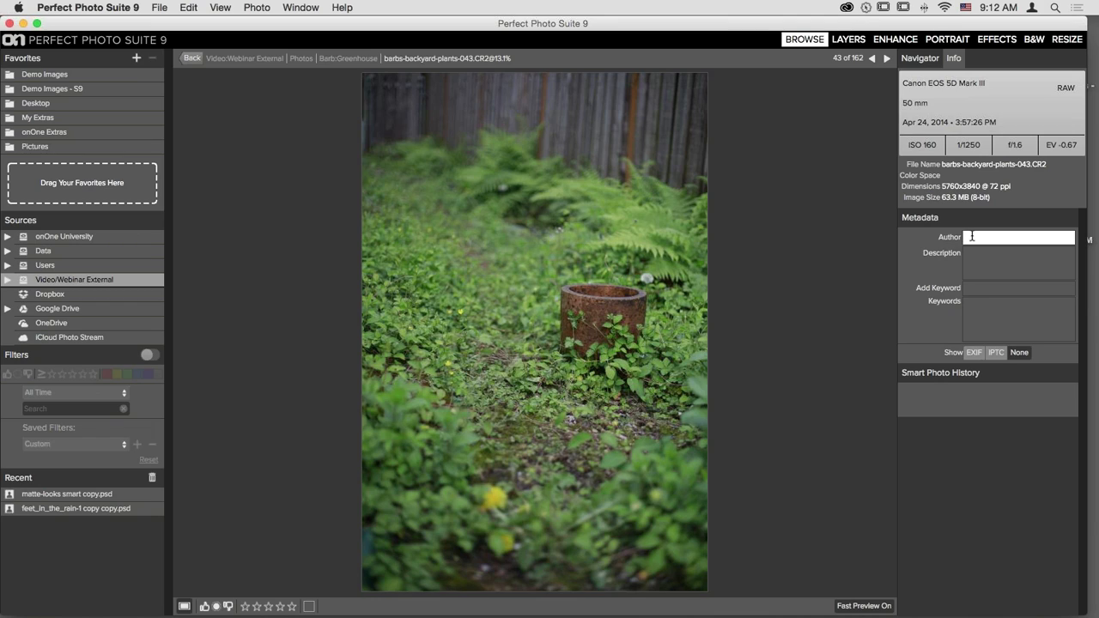
- Add the keyword 'backyard' to the photo
click(976, 289)
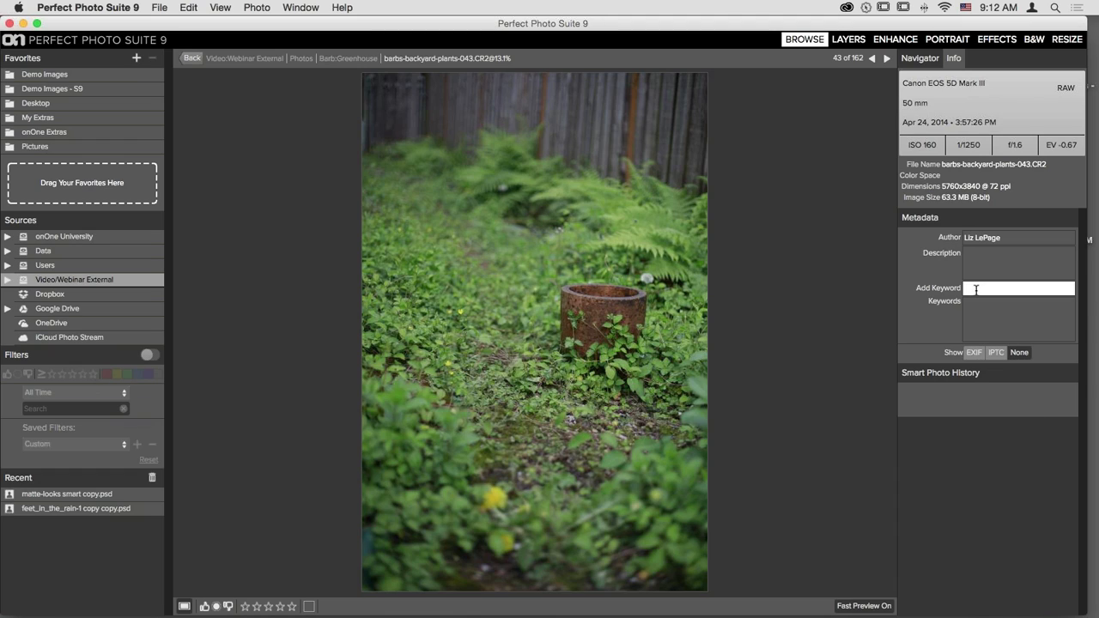
text(backyard)
key(Return)
click(309, 608)
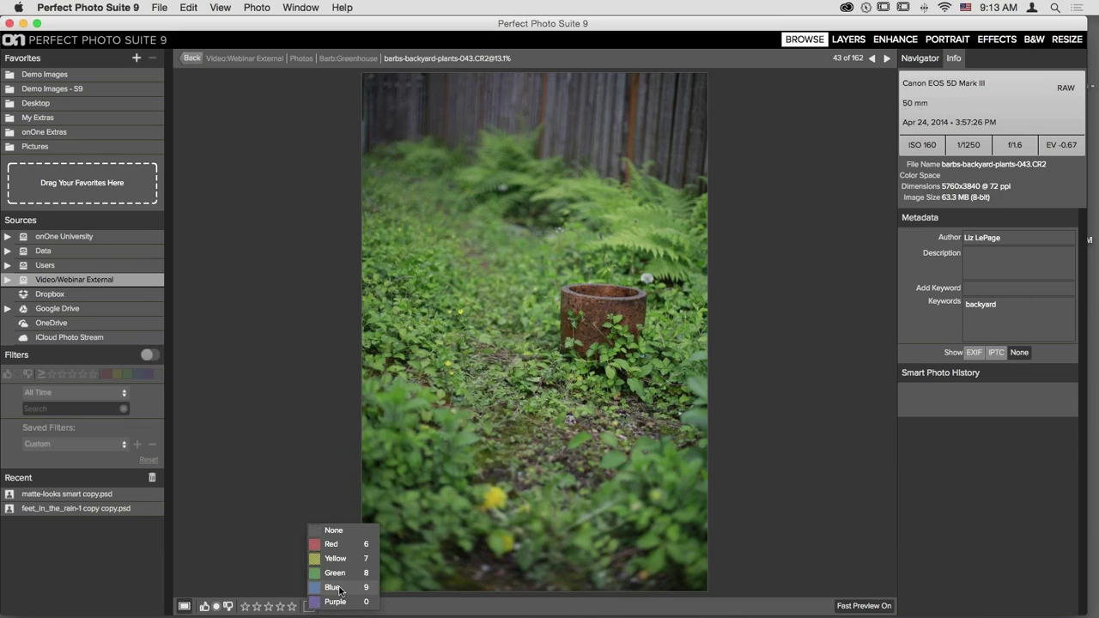
- Give the fitted photo a Blue colour label with the 9 key
click(280, 515)
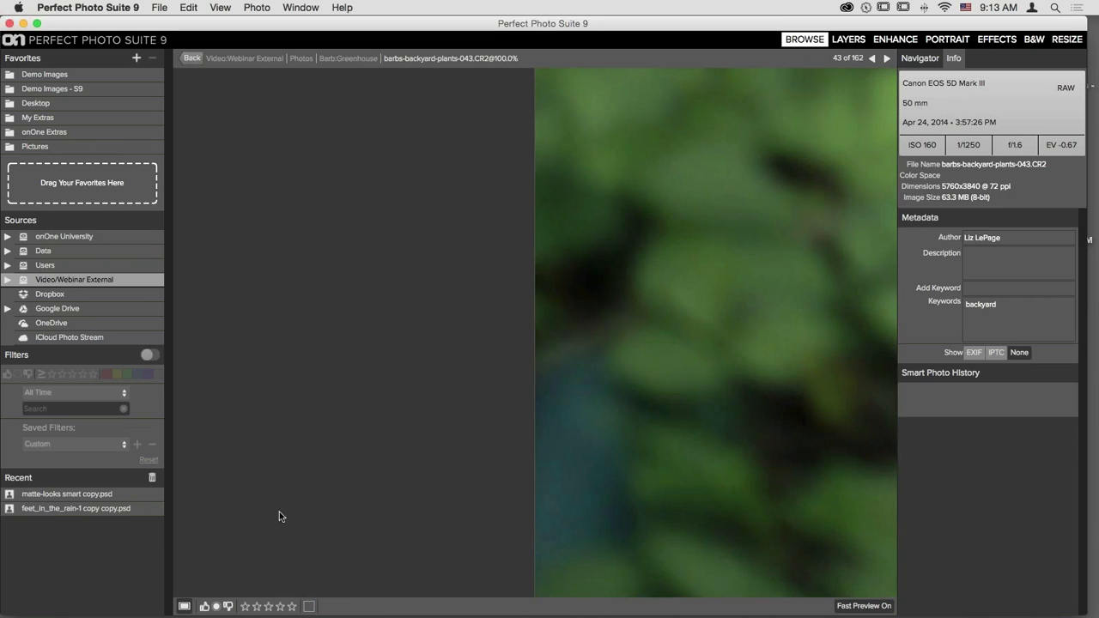
click(698, 306)
key(9)
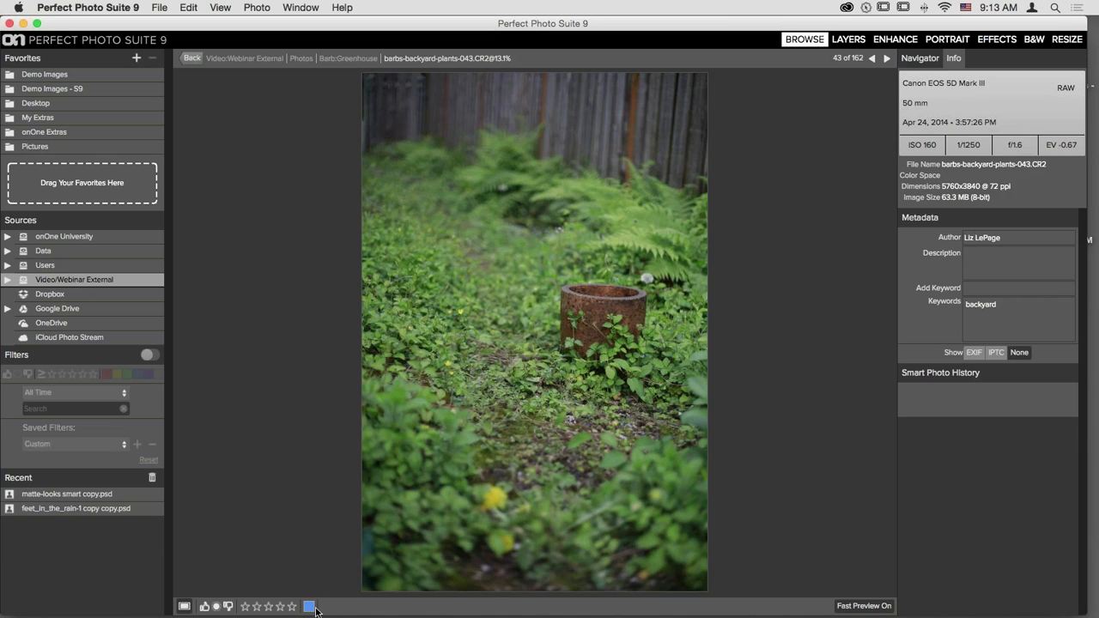
- Inspect the photo at 100%, panning from the brick wall past the clay pot to the ground, then fit it
click(595, 384)
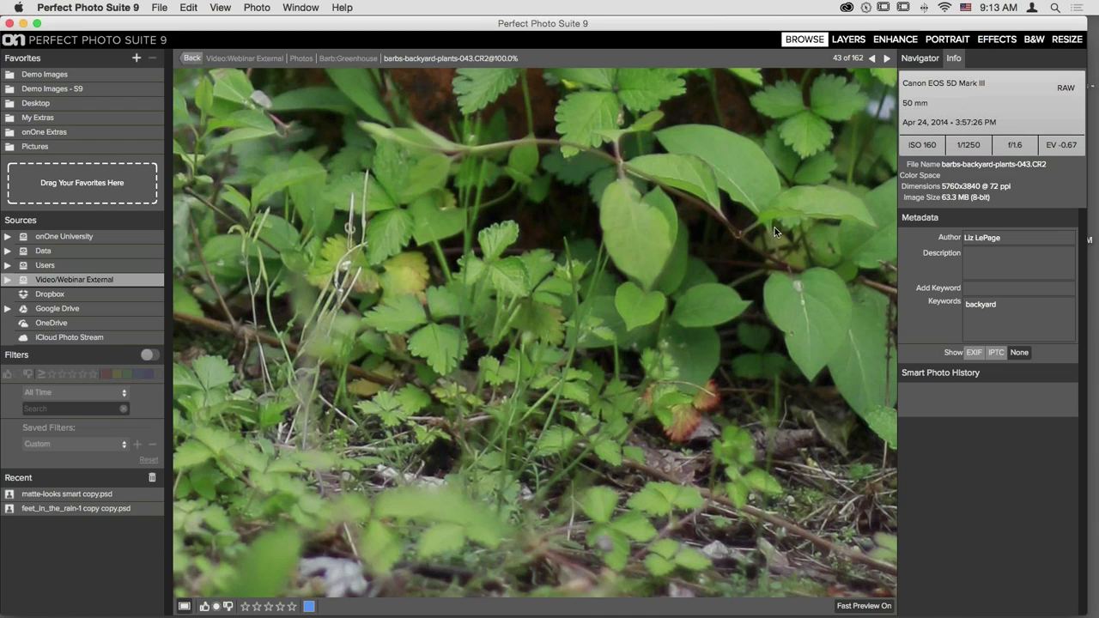
drag(623, 182, 528, 369)
drag(484, 158, 657, 386)
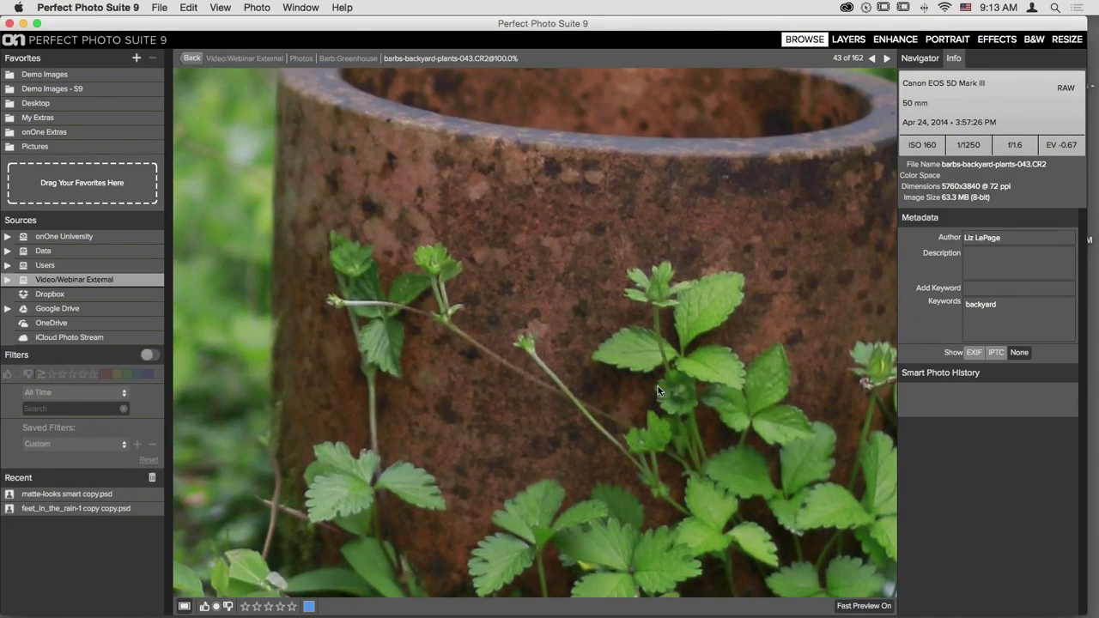
drag(823, 350, 647, 304)
drag(760, 430, 483, 146)
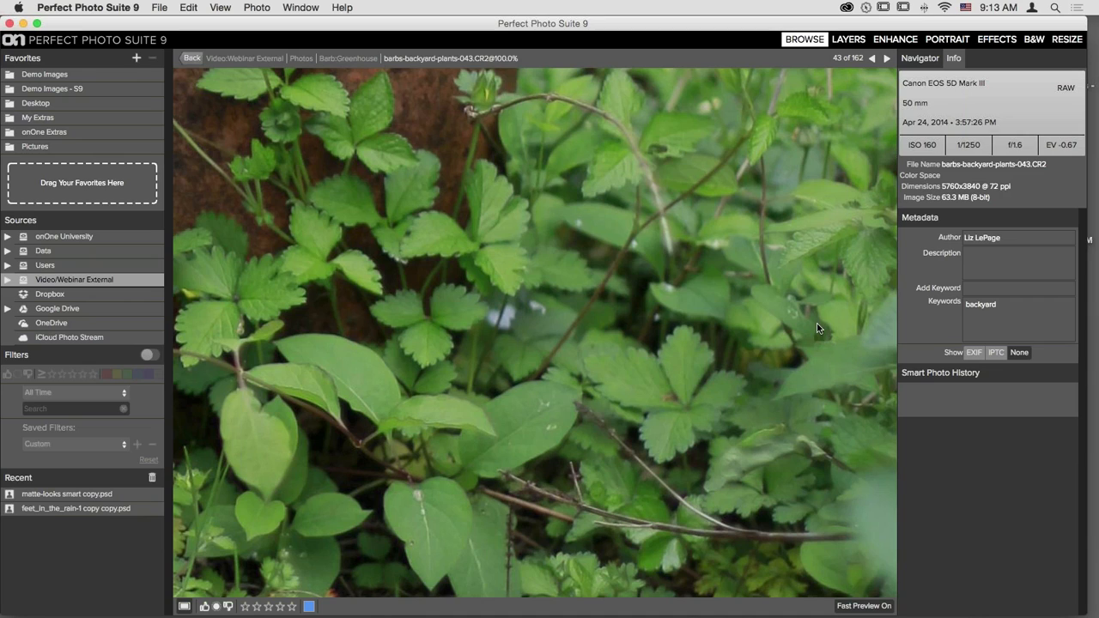
drag(819, 323, 766, 81)
drag(467, 349, 702, 174)
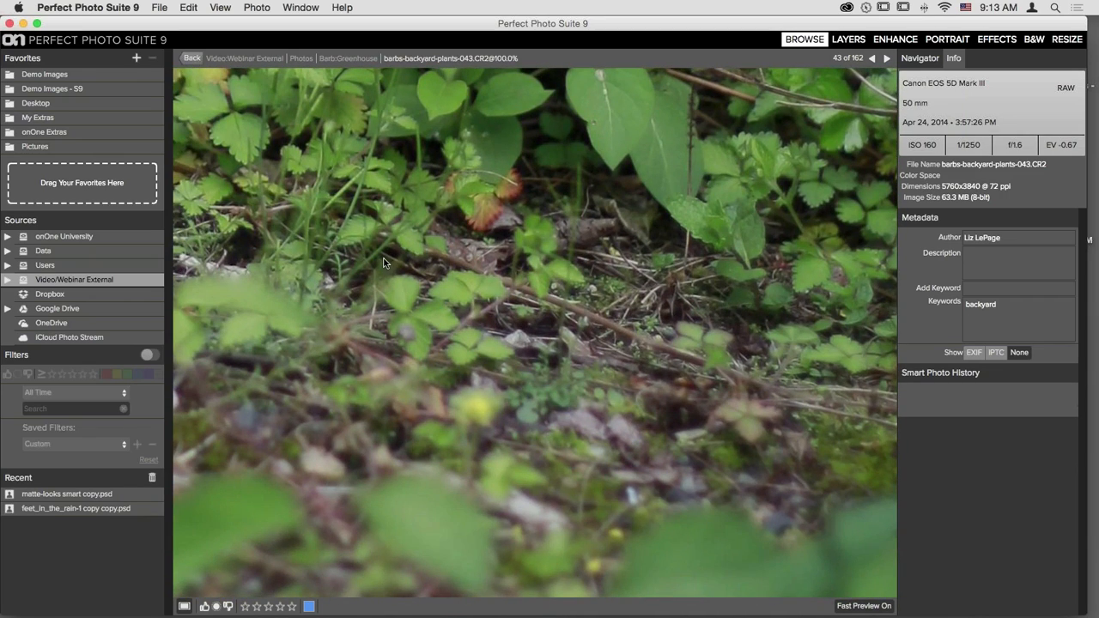
drag(422, 270, 527, 319)
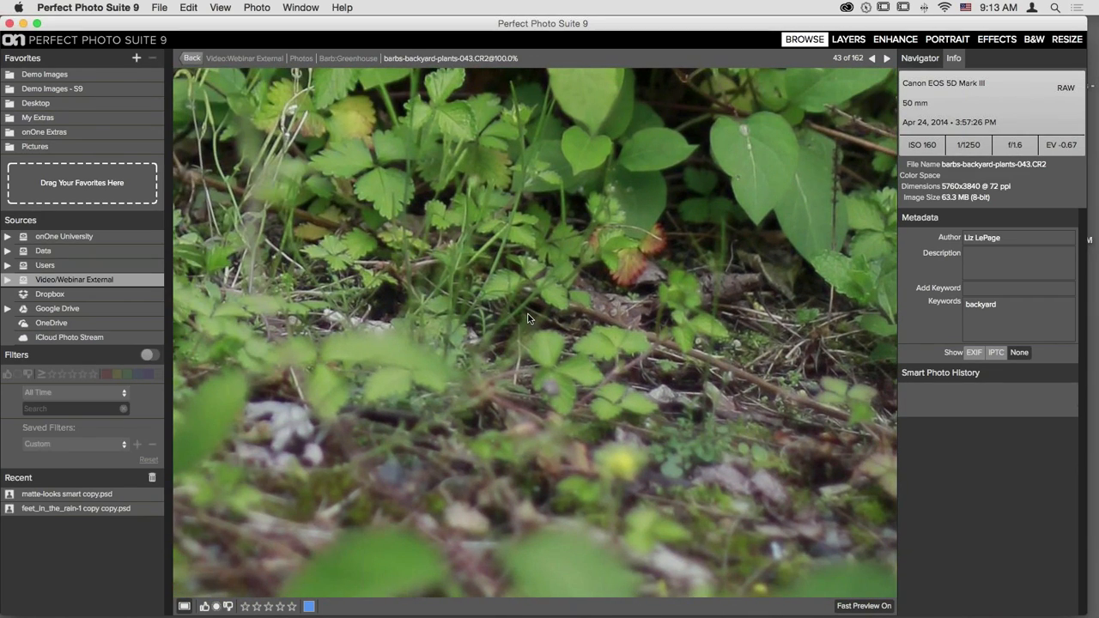
drag(603, 183, 499, 390)
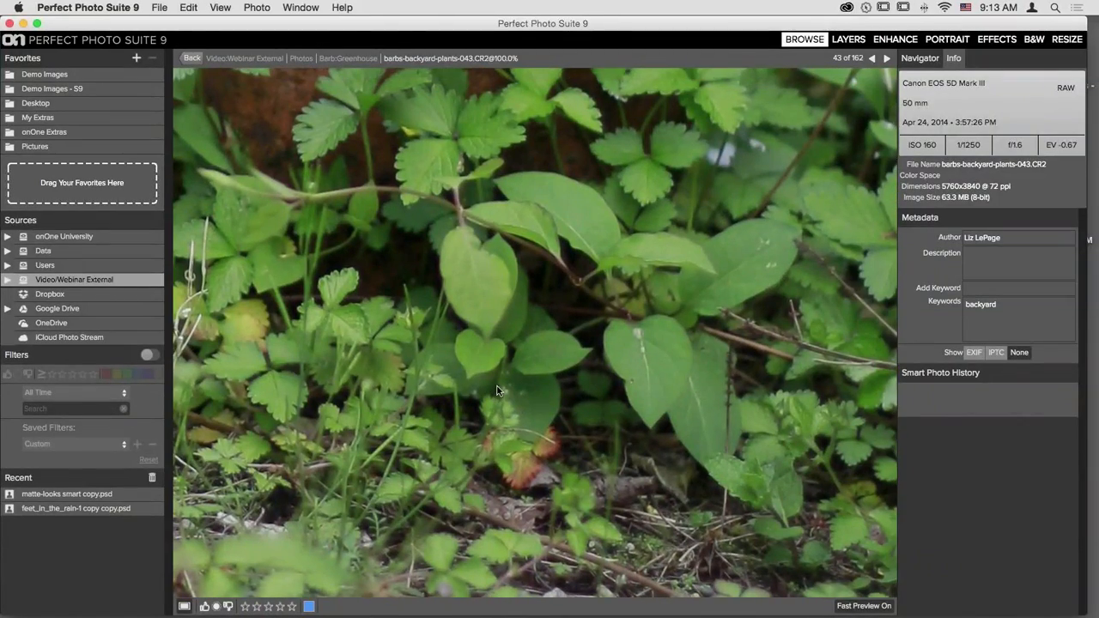
drag(647, 281, 589, 447)
click(527, 382)
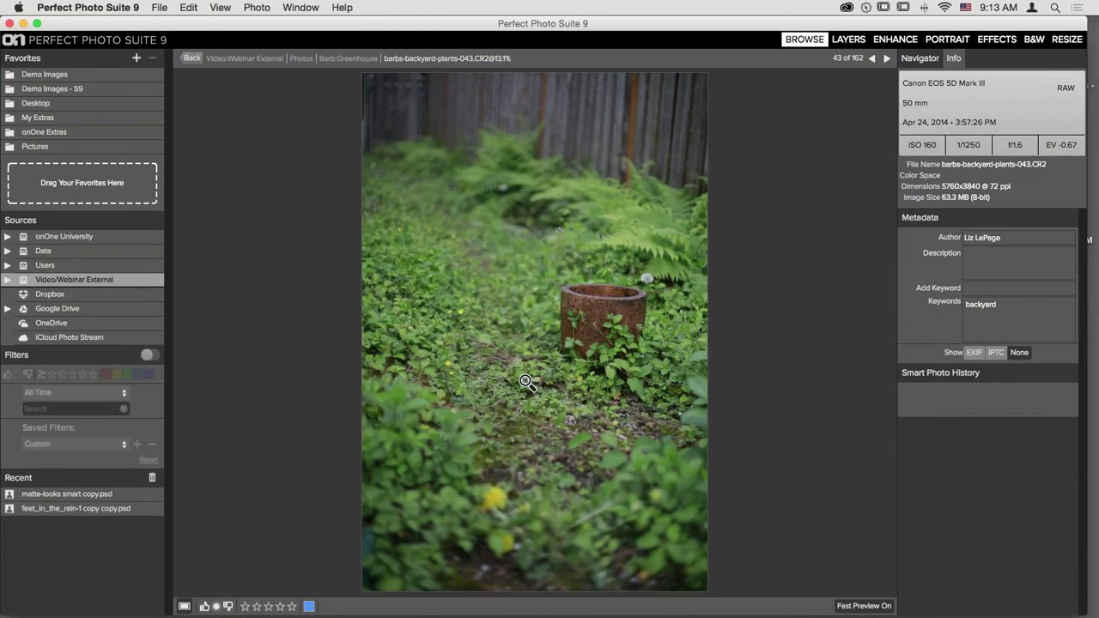
- Rotate the pink flower photo 048 90 degrees clockwise into portrait orientation
key(Right)
key(Left)
key(Left)
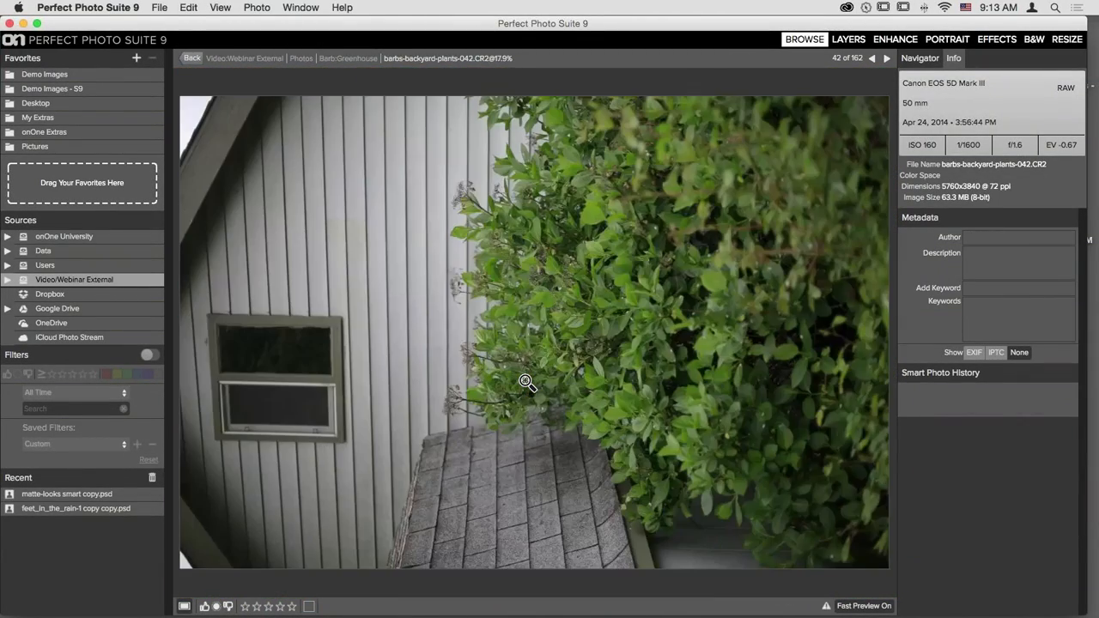
key(Right)
key(Right)
key(Right)
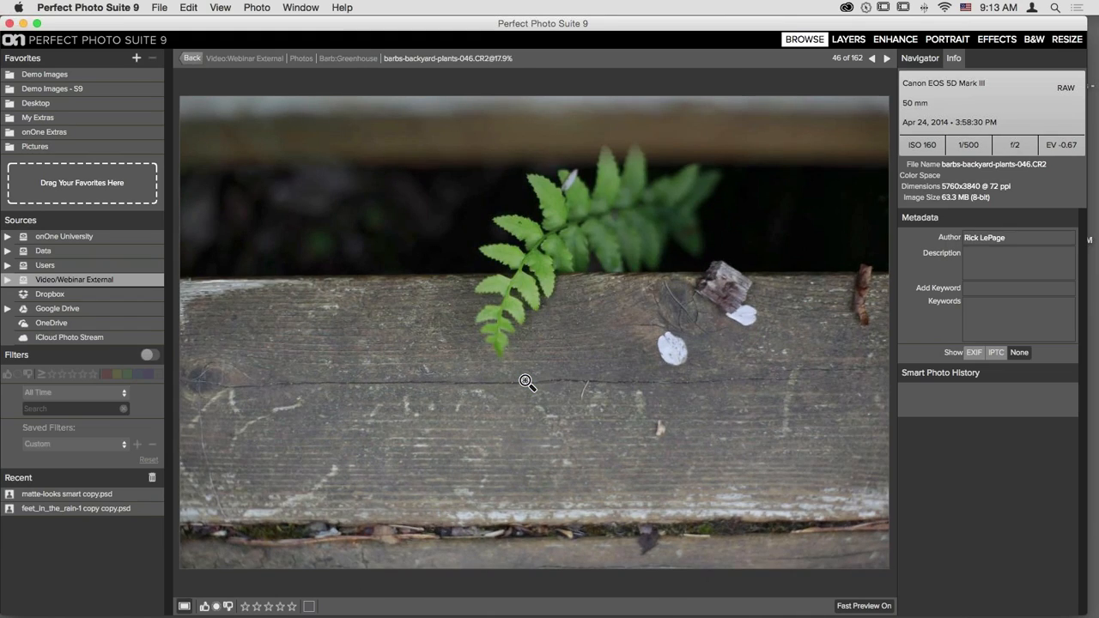
key(Right)
key(Right)
key(Right)
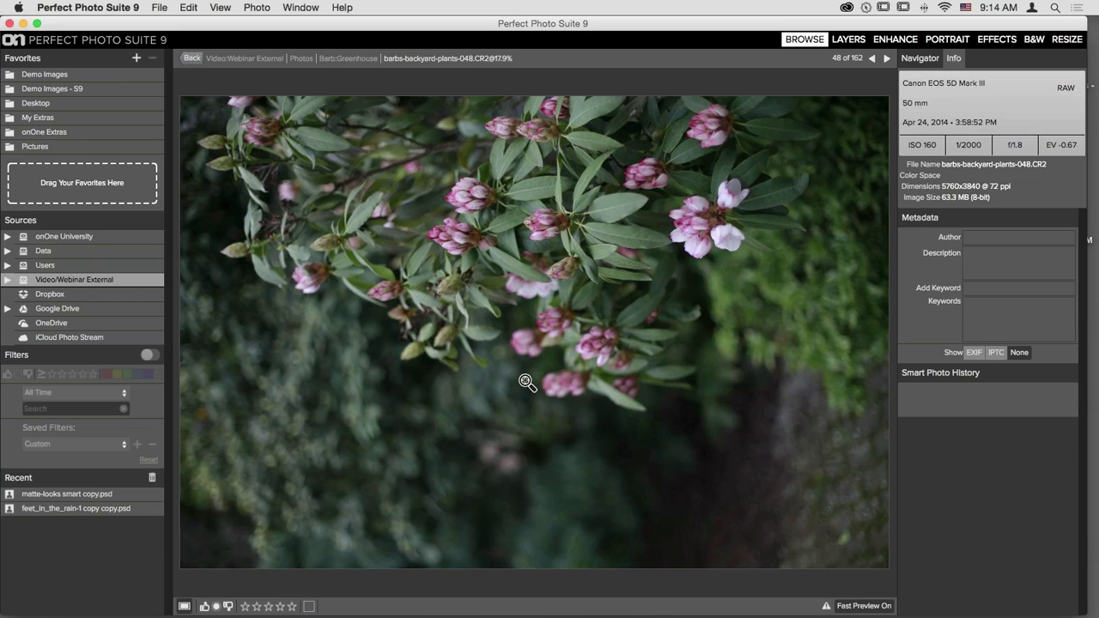
click(188, 9)
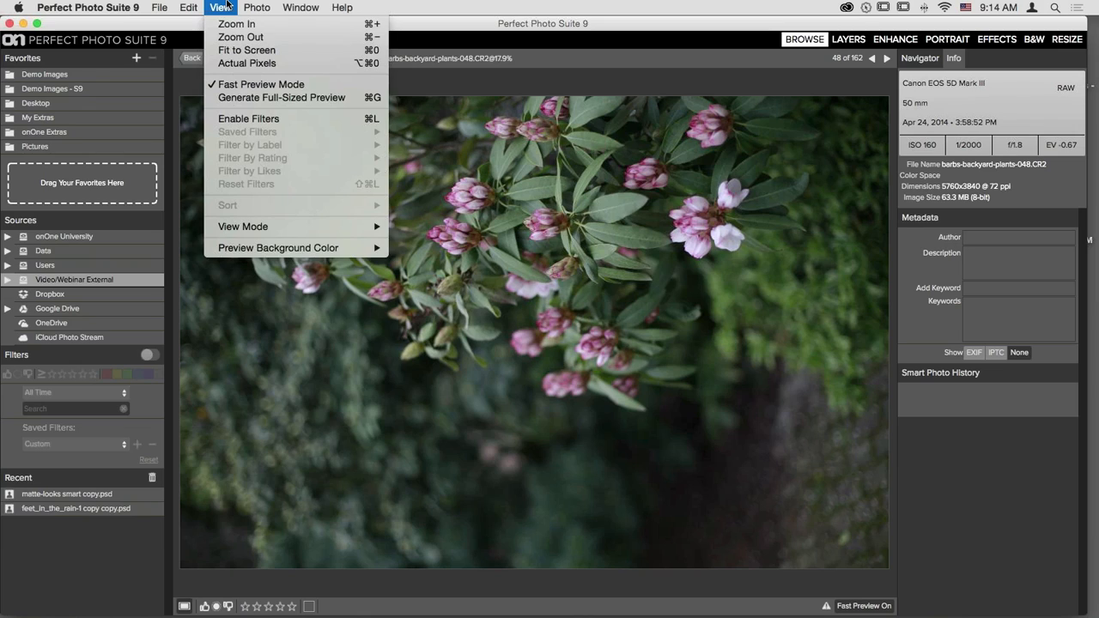
mouse_move(249, 6)
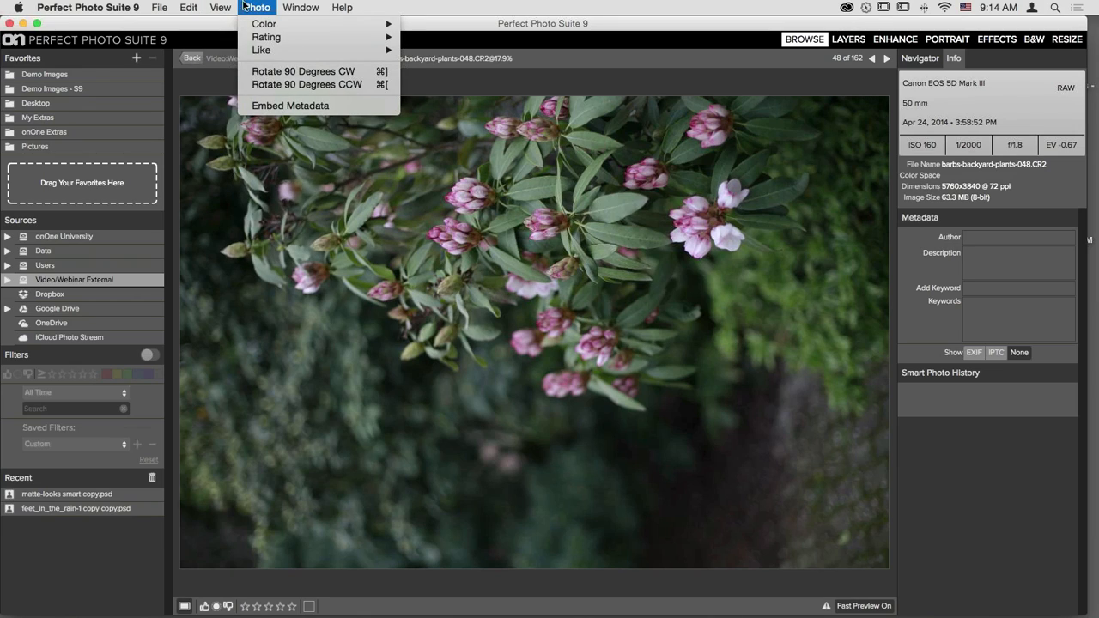
click(324, 72)
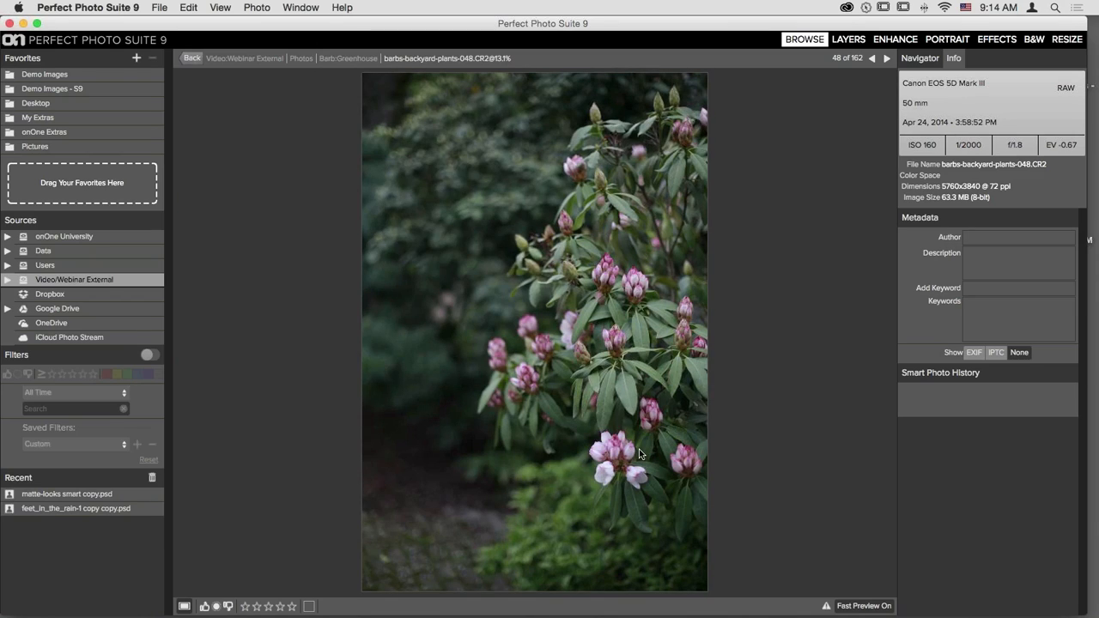
- Rotate photo 047 clockwise as well, then flip between 047 and 048 to compare
key(Left)
click(257, 7)
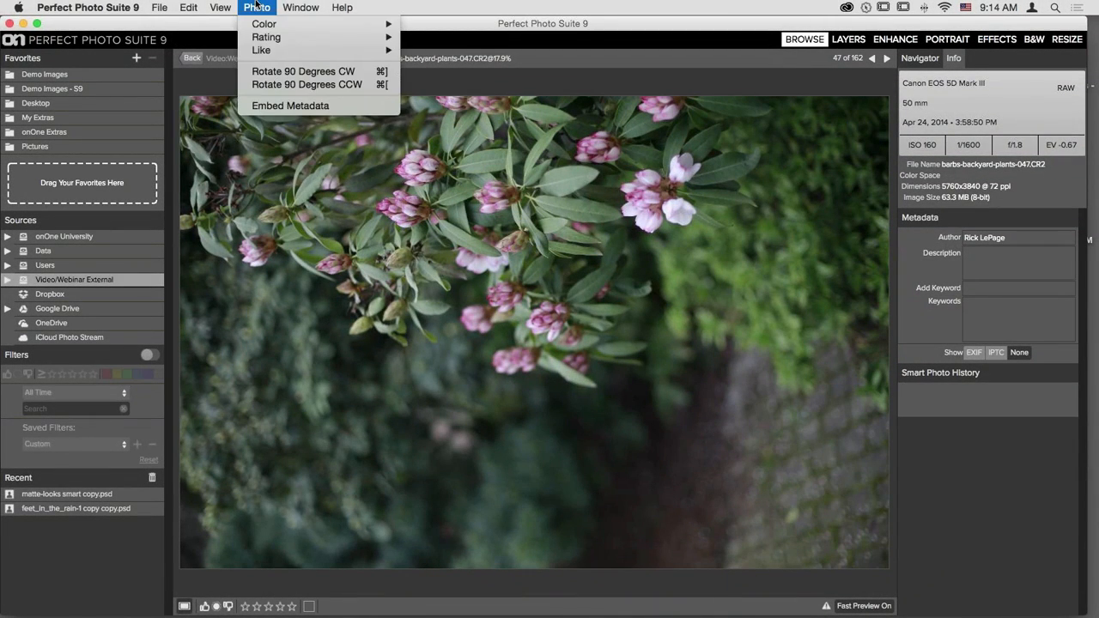
click(291, 71)
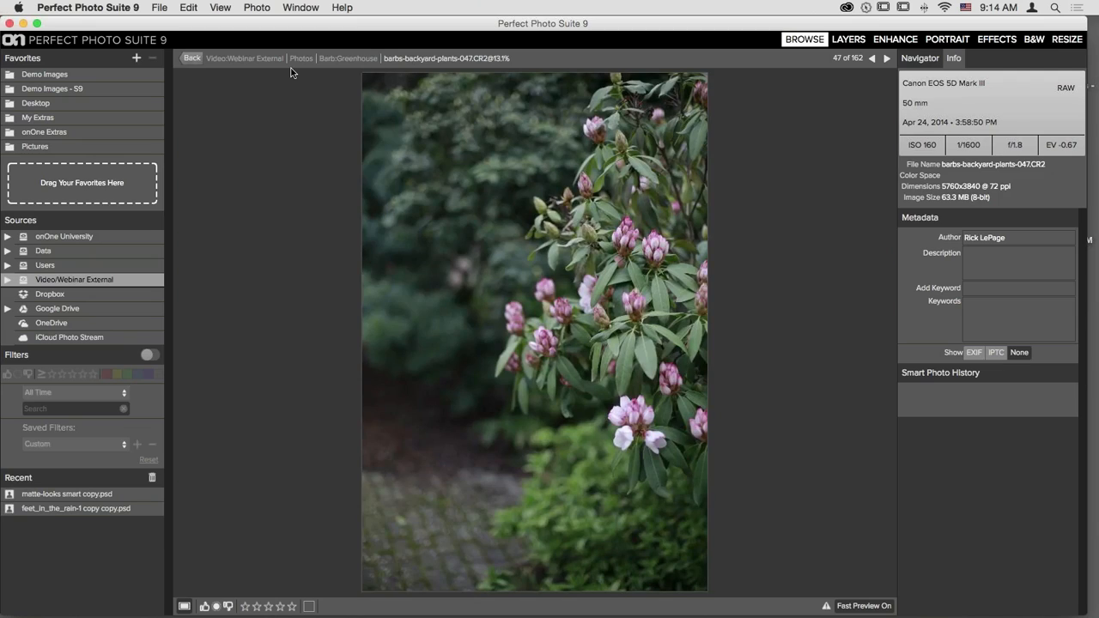
key(Right)
key(Left)
key(Right)
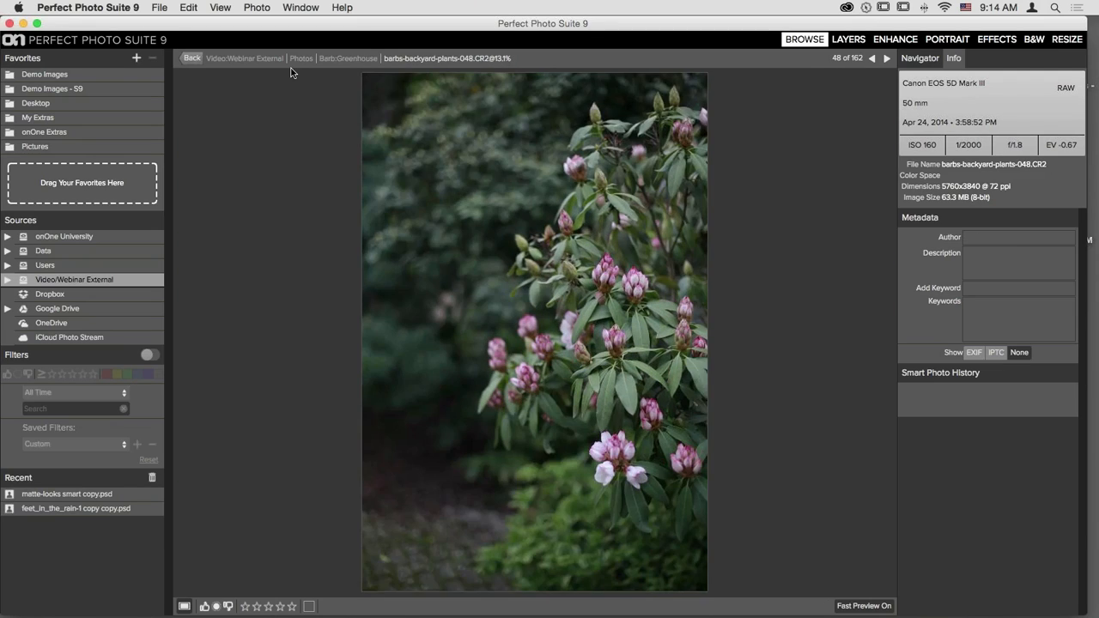
key(Left)
key(Right)
key(Left)
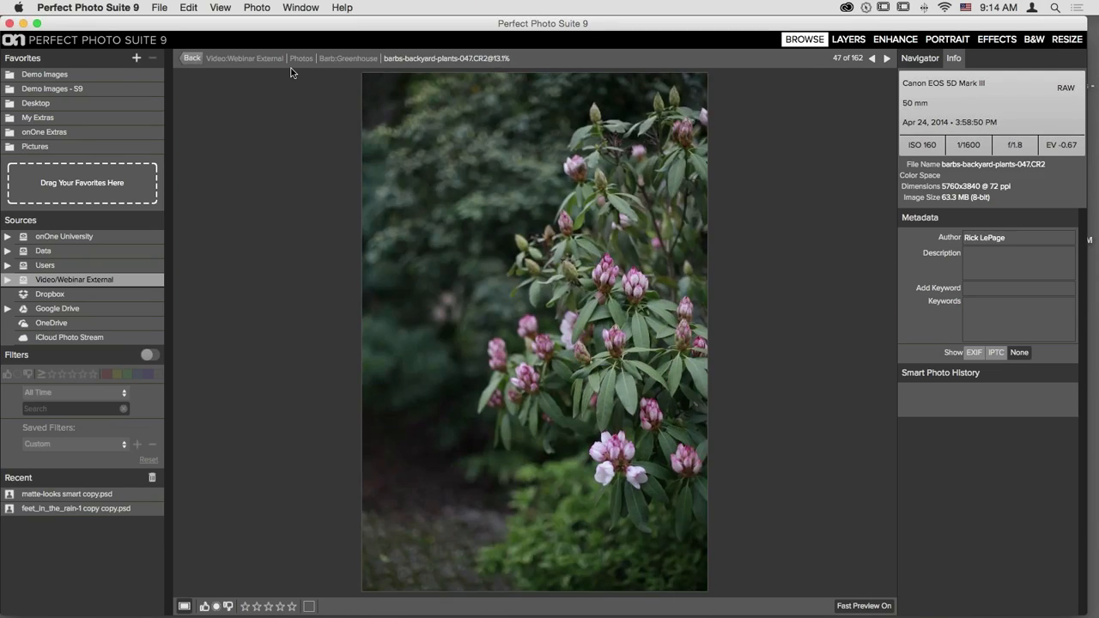
key(Right)
key(Right)
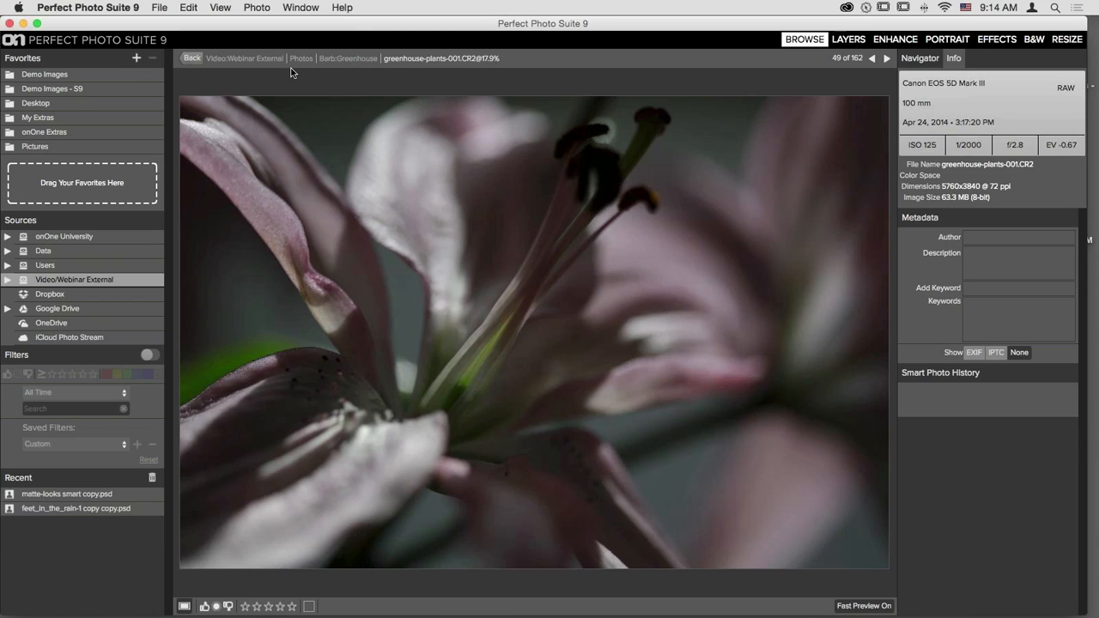
key(g)
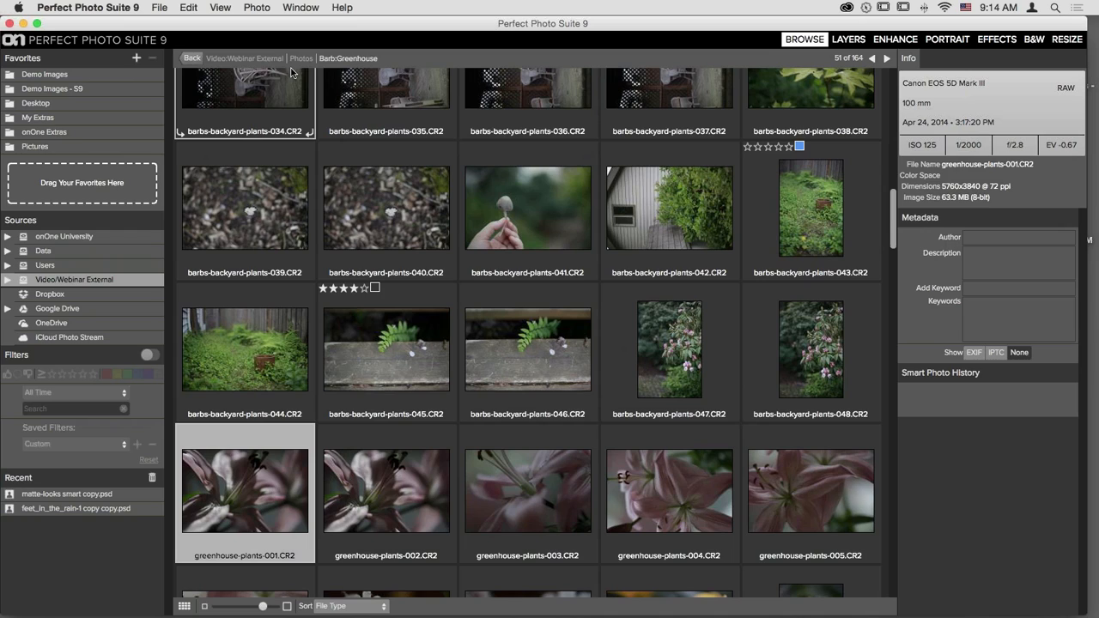
scroll(580, 342, up, 10)
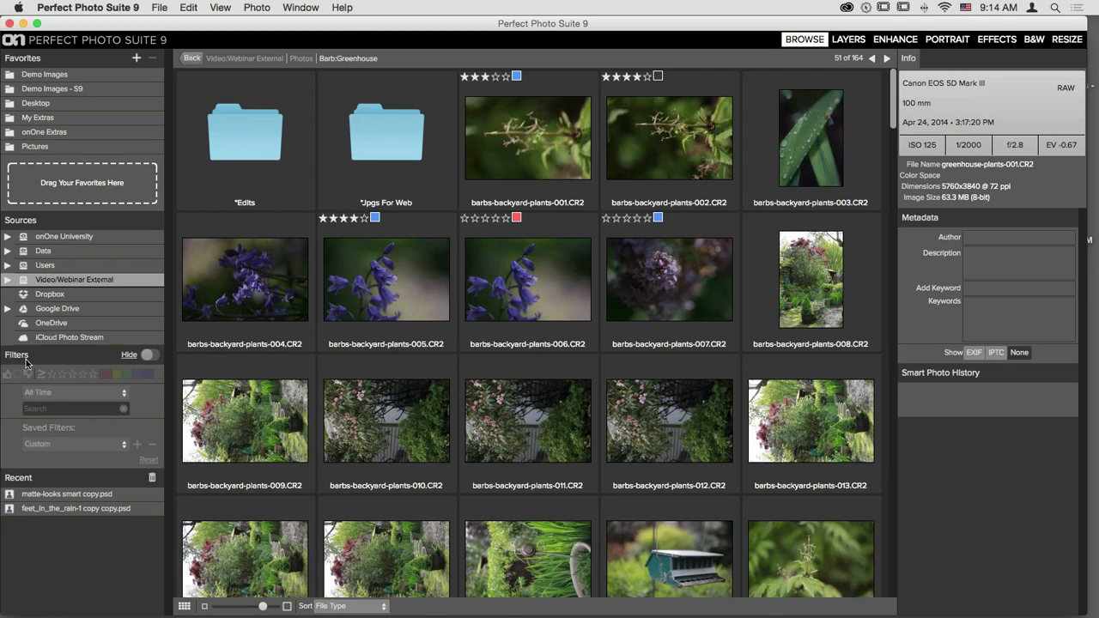
- Filter by the blue label, leaving 6 items: two subfolders plus photos 001, 005, 007 and 043
click(155, 356)
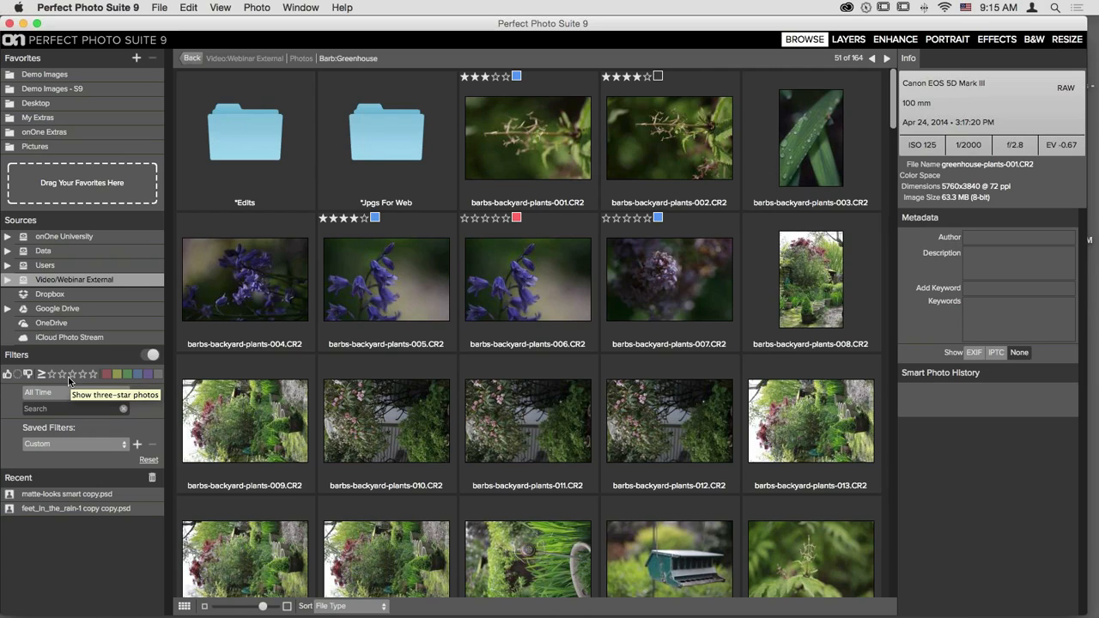
click(136, 378)
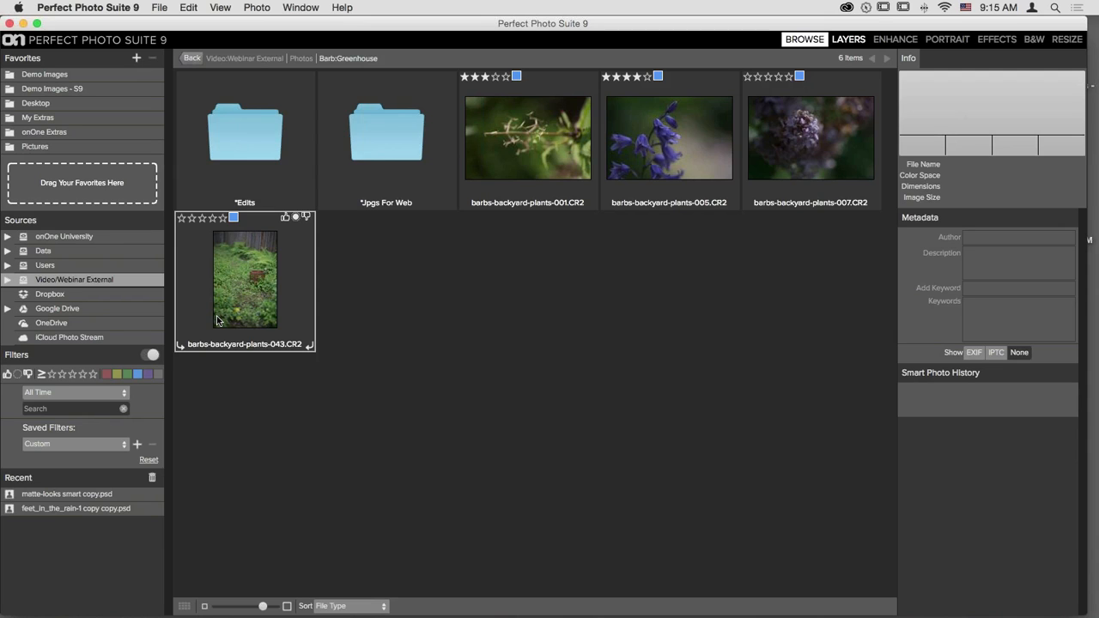
click(150, 355)
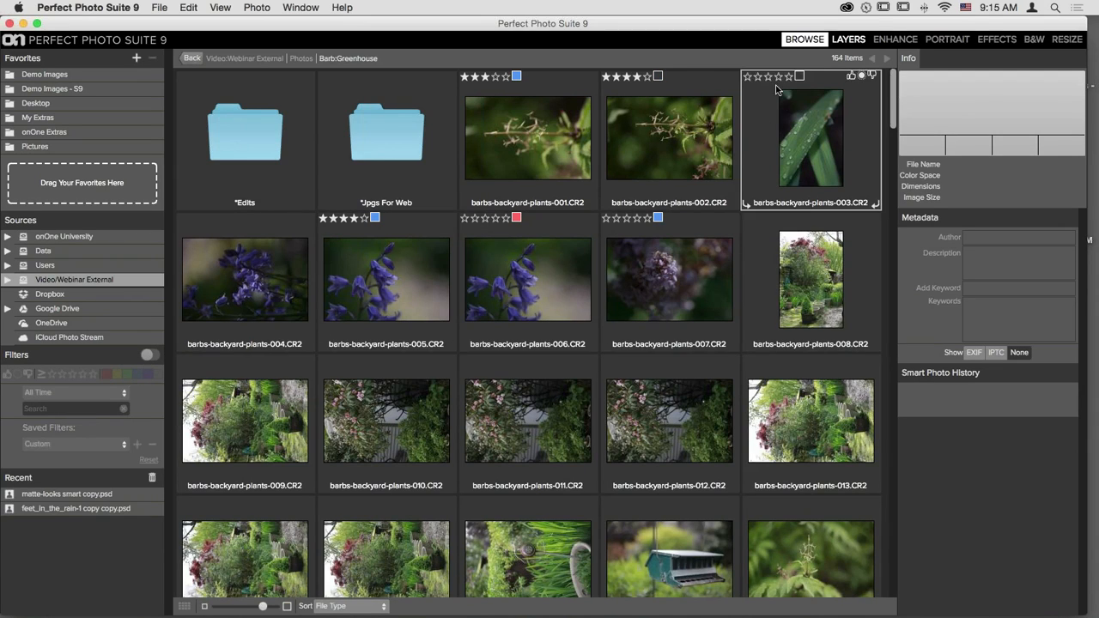
scroll(685, 287, down, 5)
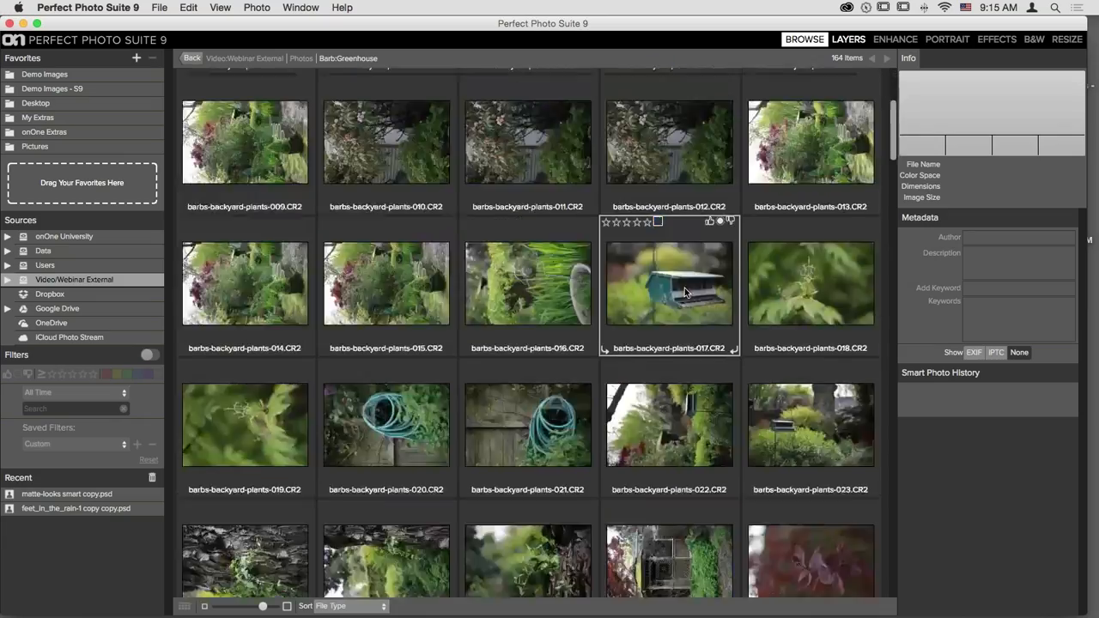
scroll(685, 288, down, 10)
scroll(685, 288, down, 5)
scroll(685, 288, up, 20)
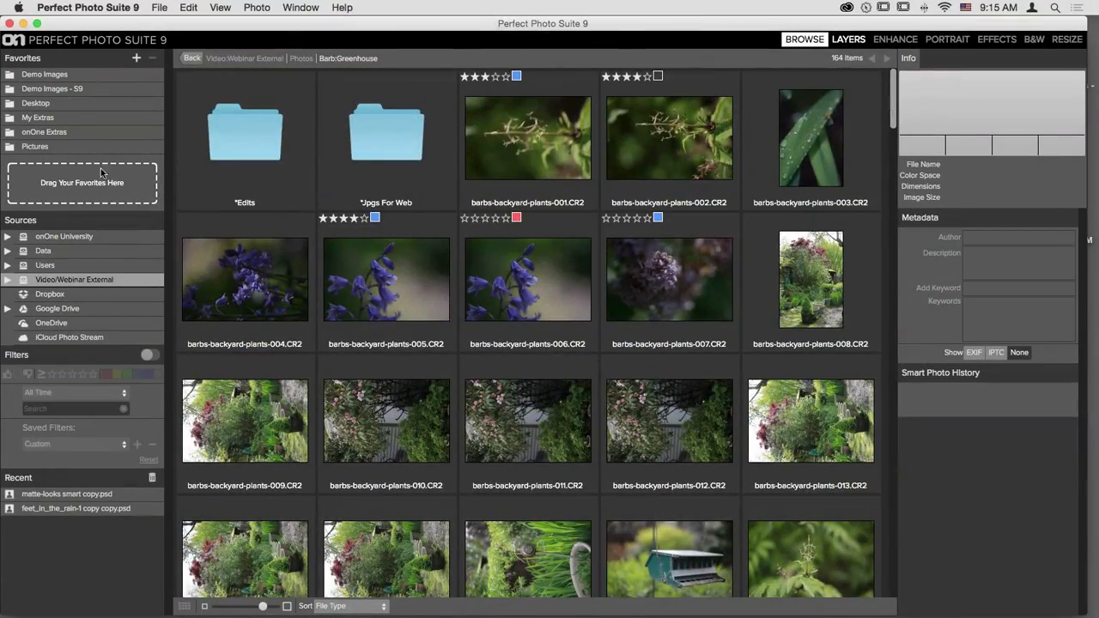
click(156, 355)
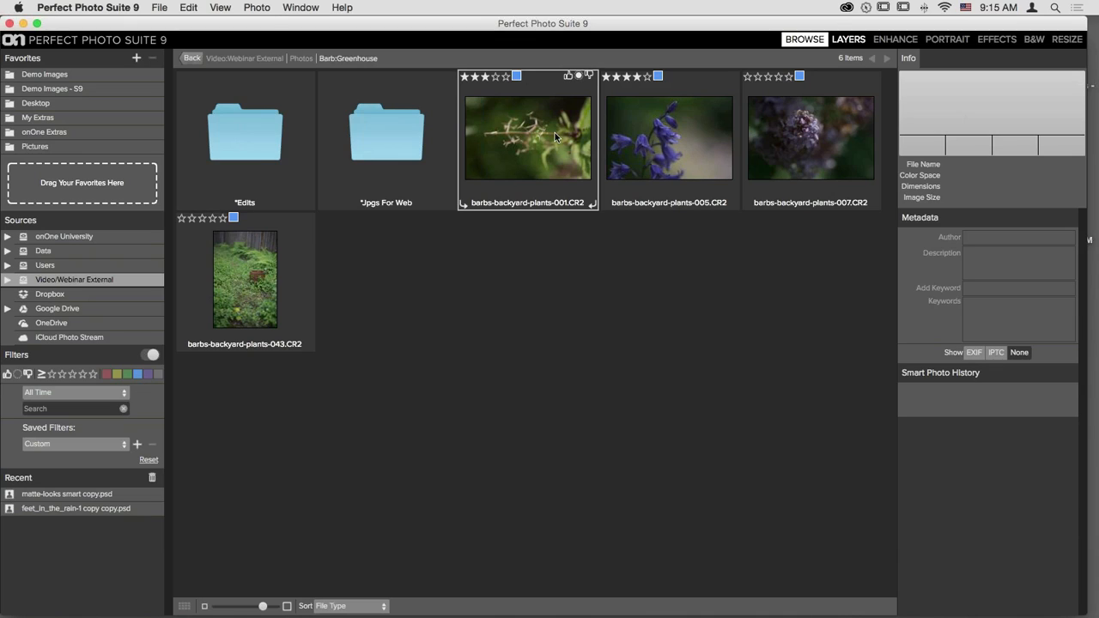
click(262, 258)
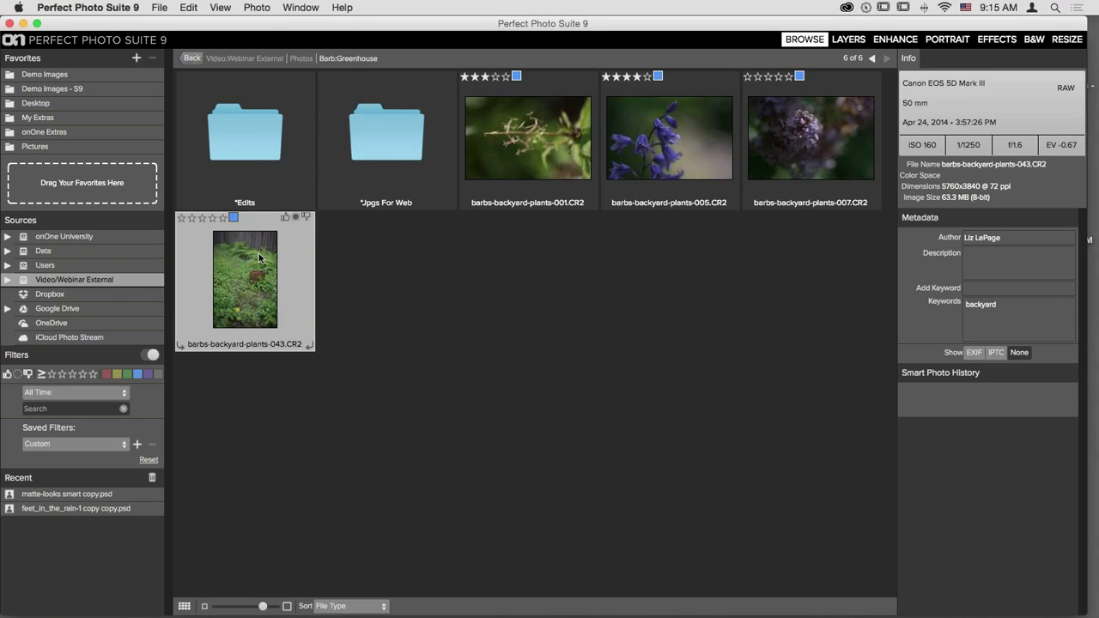
shift+click(498, 131)
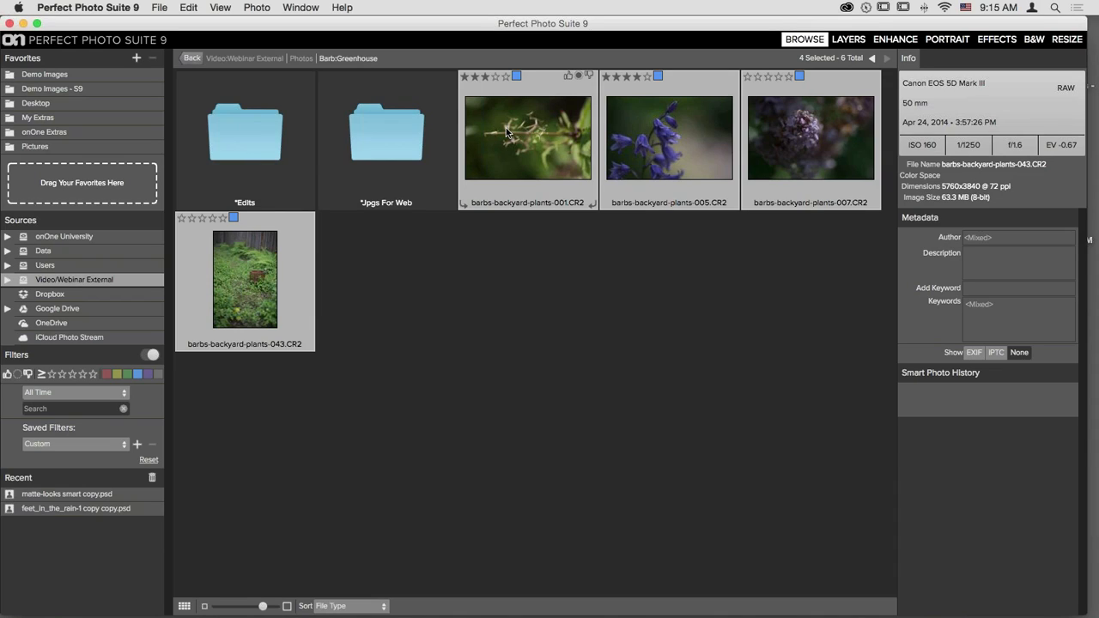
right_click(507, 131)
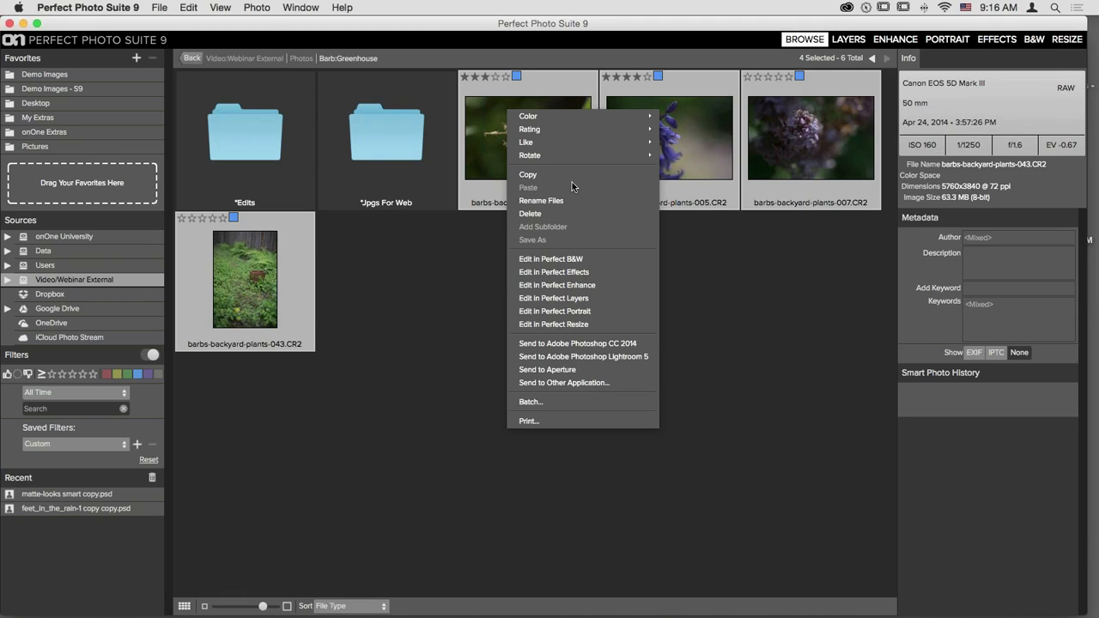
click(450, 272)
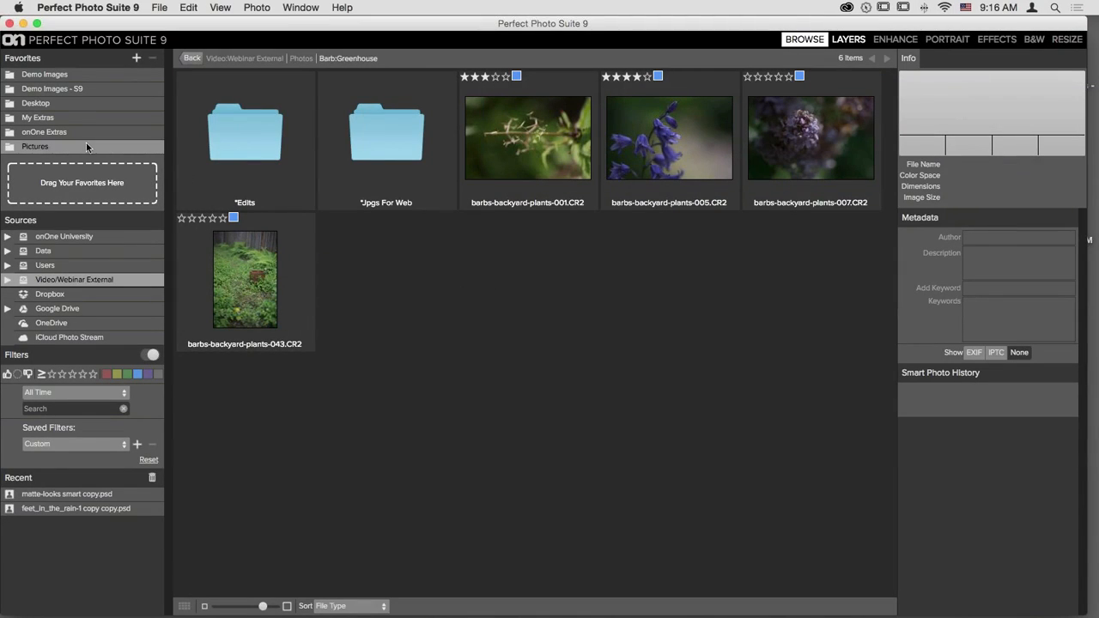
- Browse the Demo Images - S9 favorite folder's 21 images and select family-photo.jpg
click(59, 90)
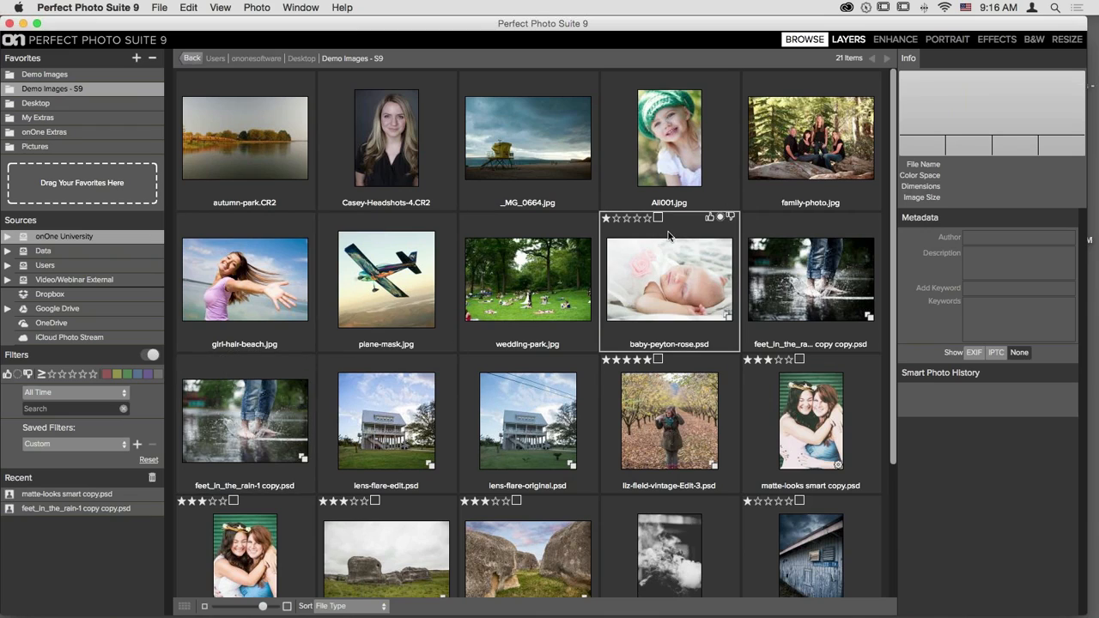
scroll(581, 231, down, 3)
scroll(582, 232, down, 1)
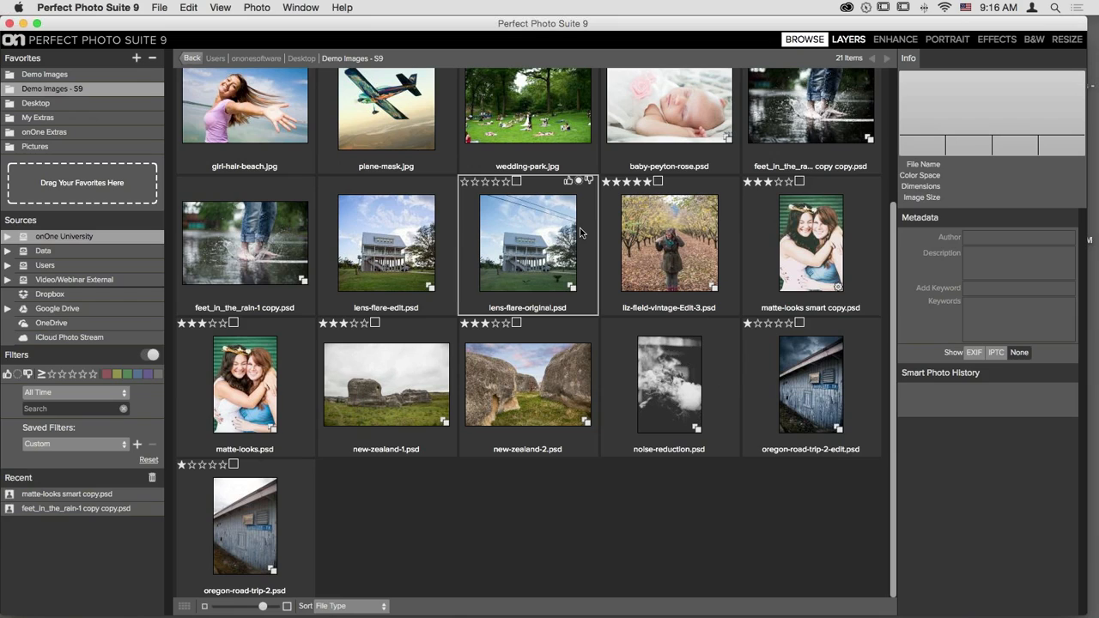
scroll(744, 217, up, 3)
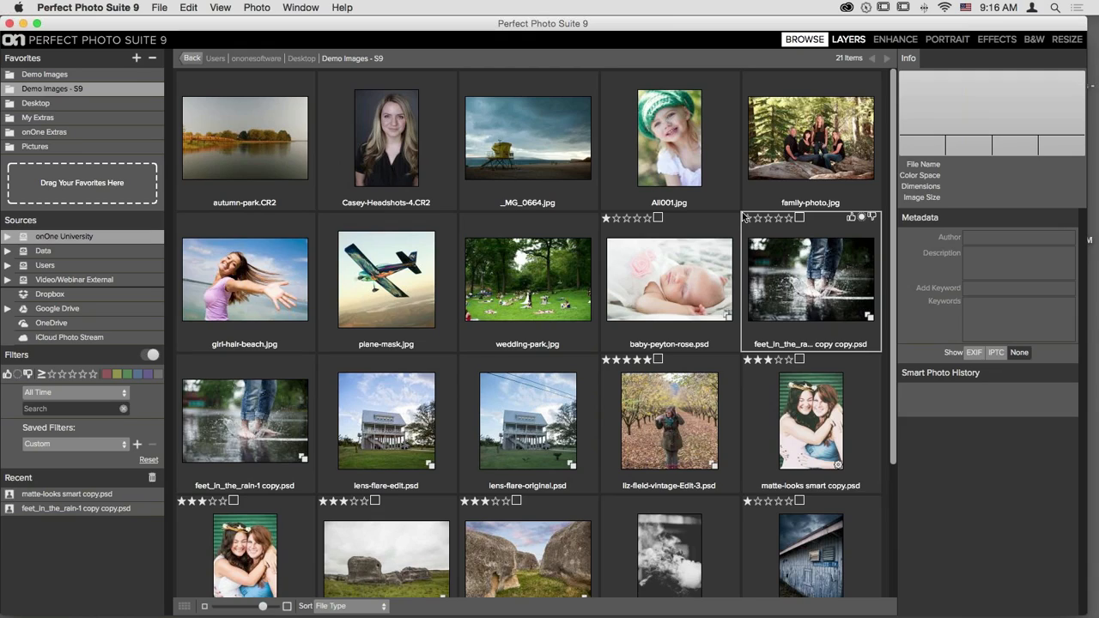
click(779, 157)
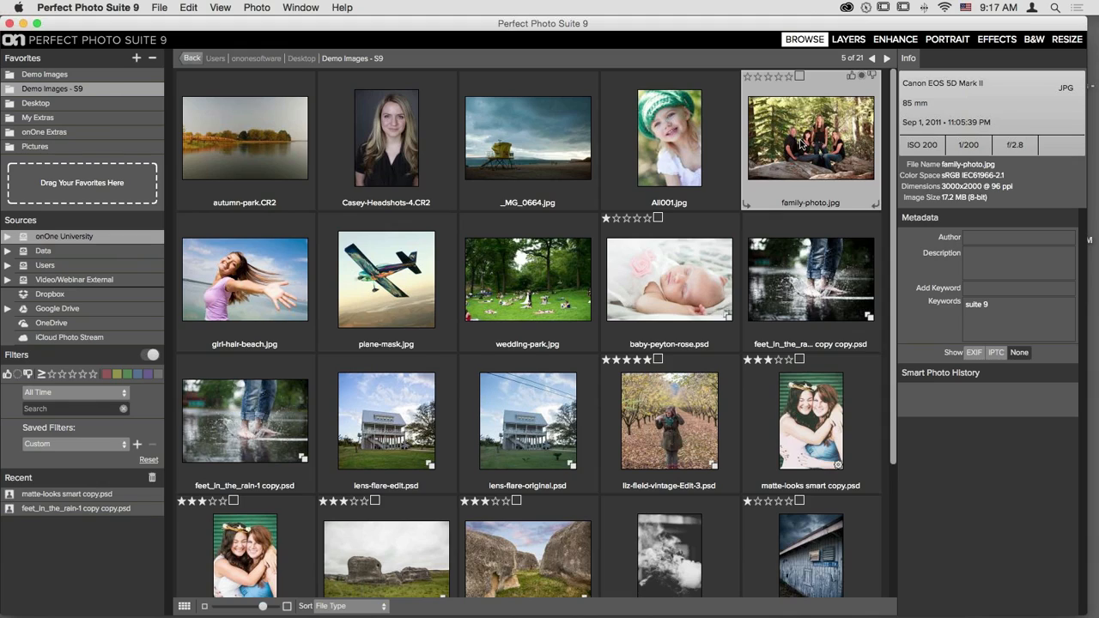
- Open family-photo.jpg in Perfect Layers as an edited copy, family-photo copy.psd
click(846, 40)
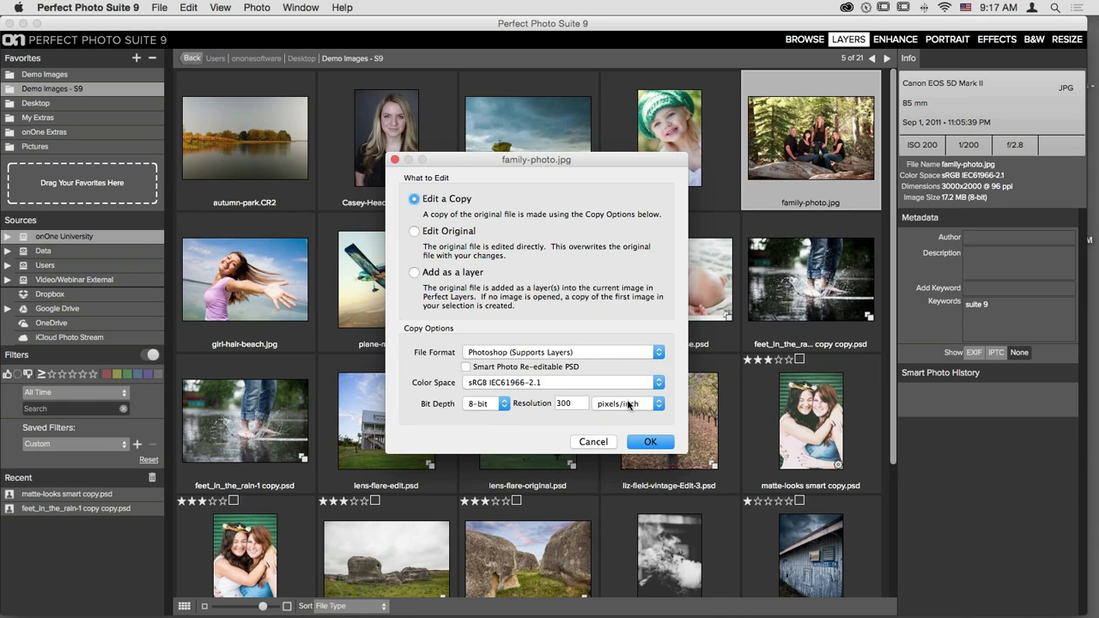
click(658, 443)
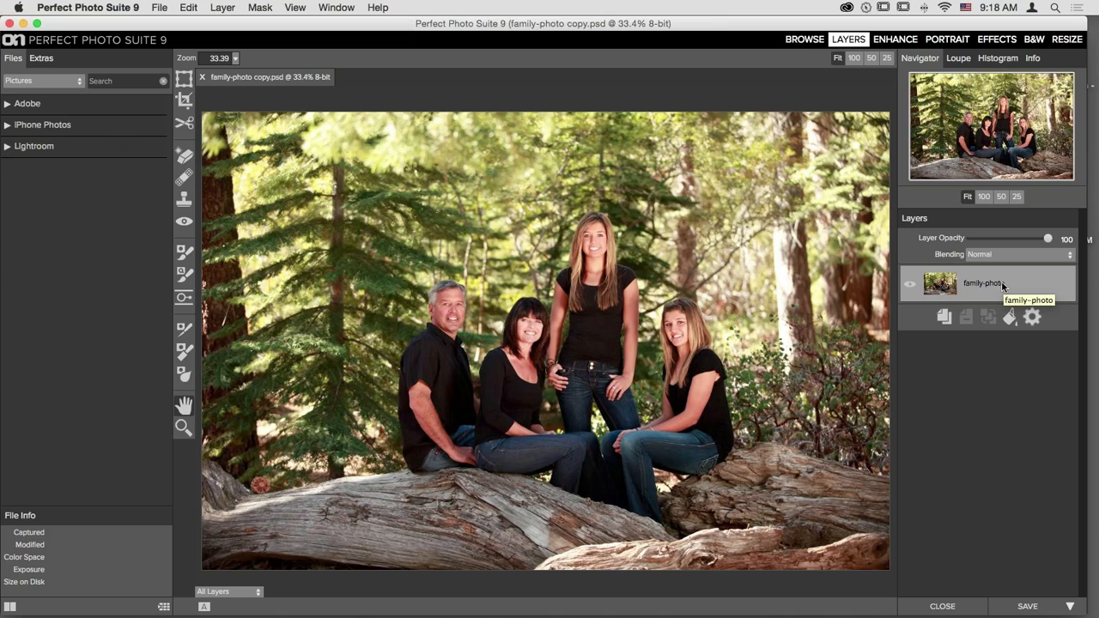
- Duplicate the family-photo layer and keep the new family-photo 1 layer at Normal blending
click(945, 318)
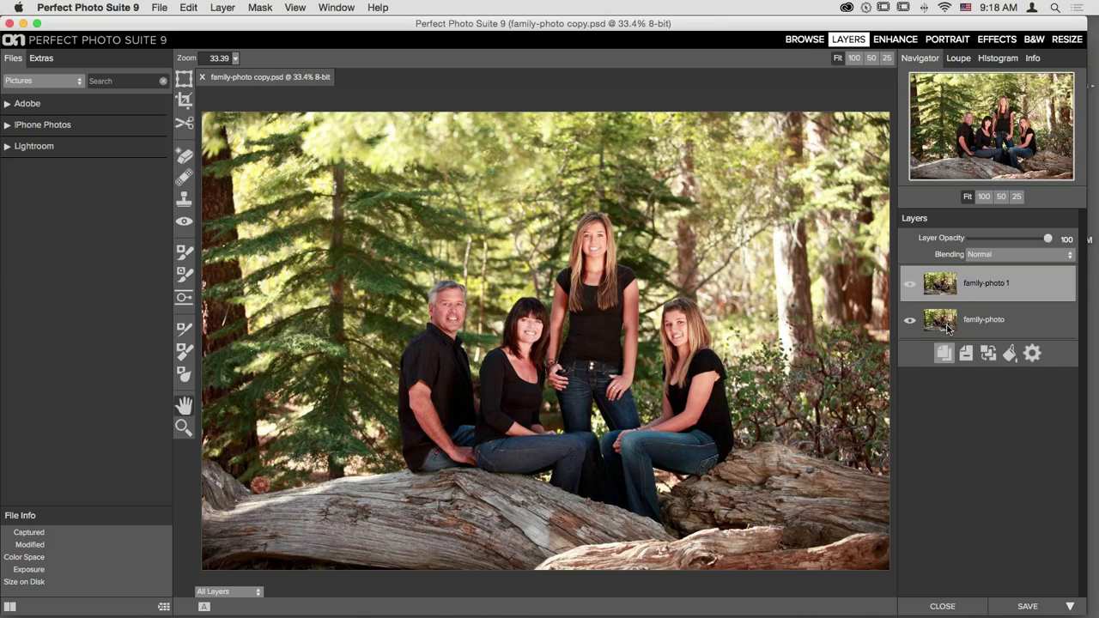
shift+click(943, 324)
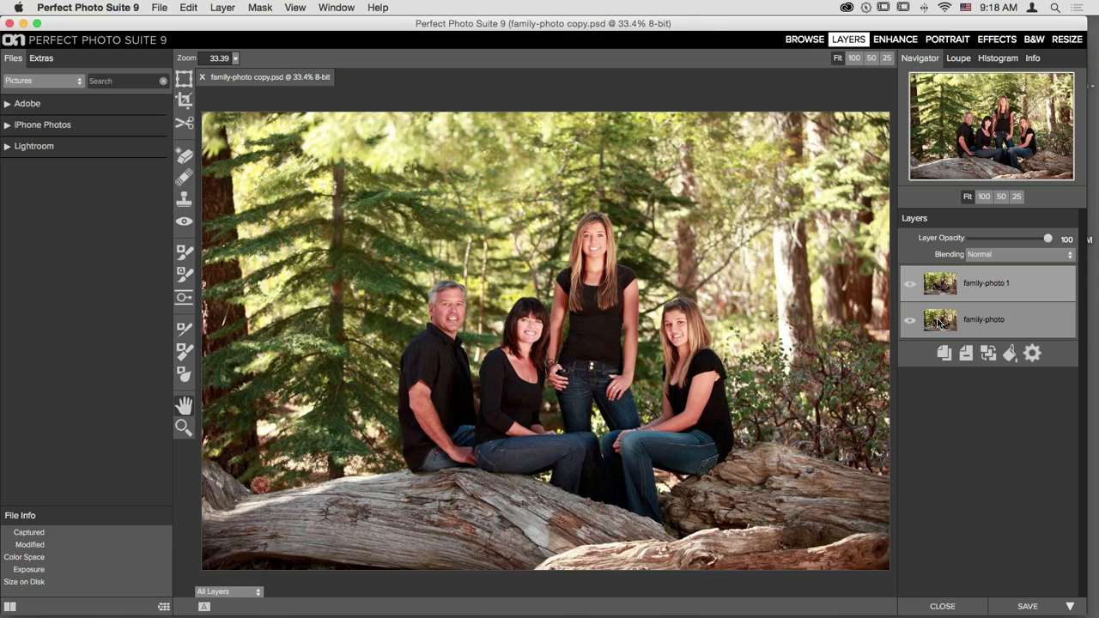
click(910, 284)
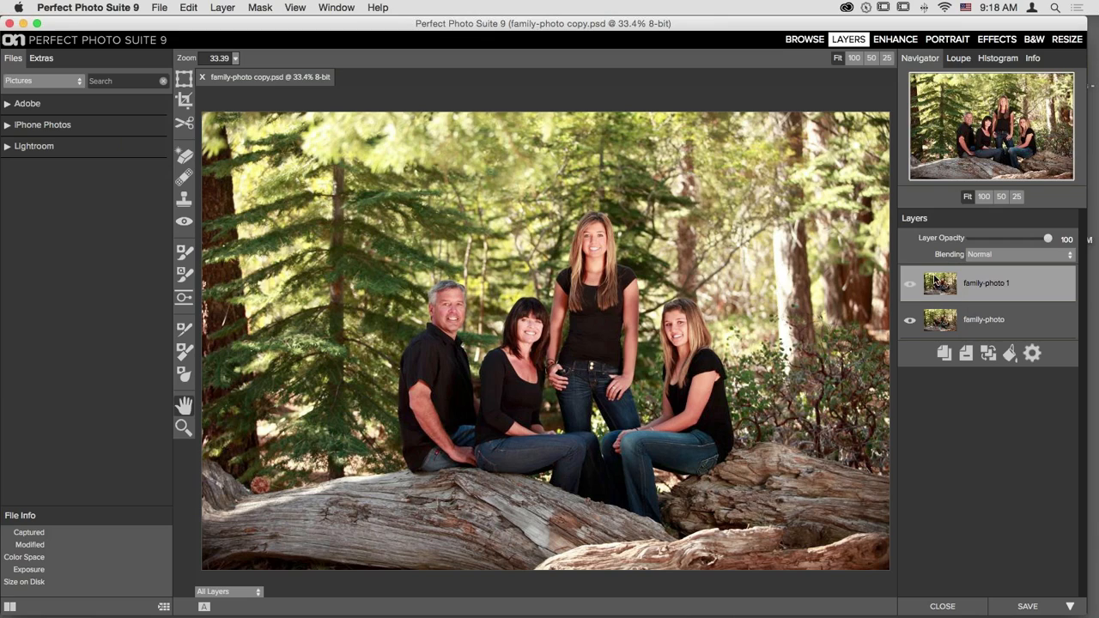
click(1037, 257)
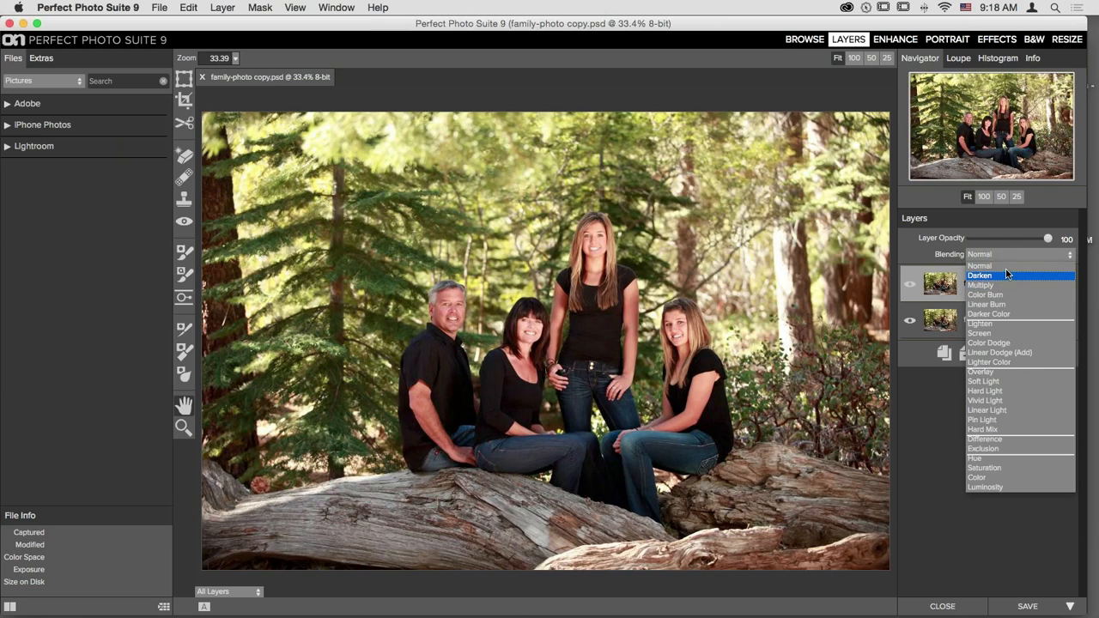
click(1006, 266)
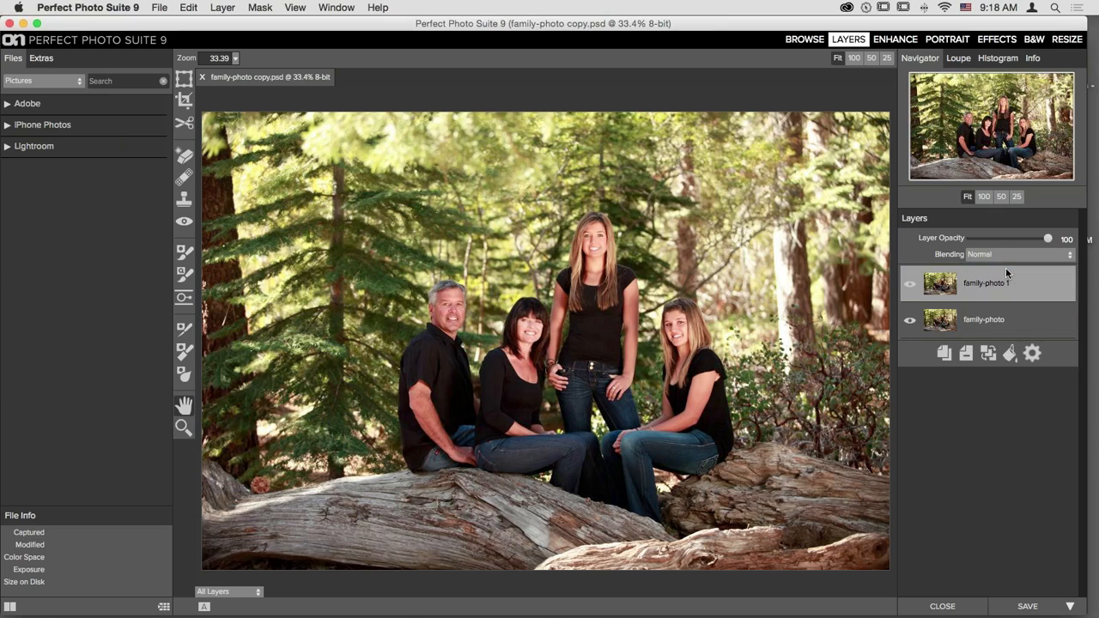
- Build a Quick Mask around the family on family-photo 1 using a 125-size brush
click(184, 281)
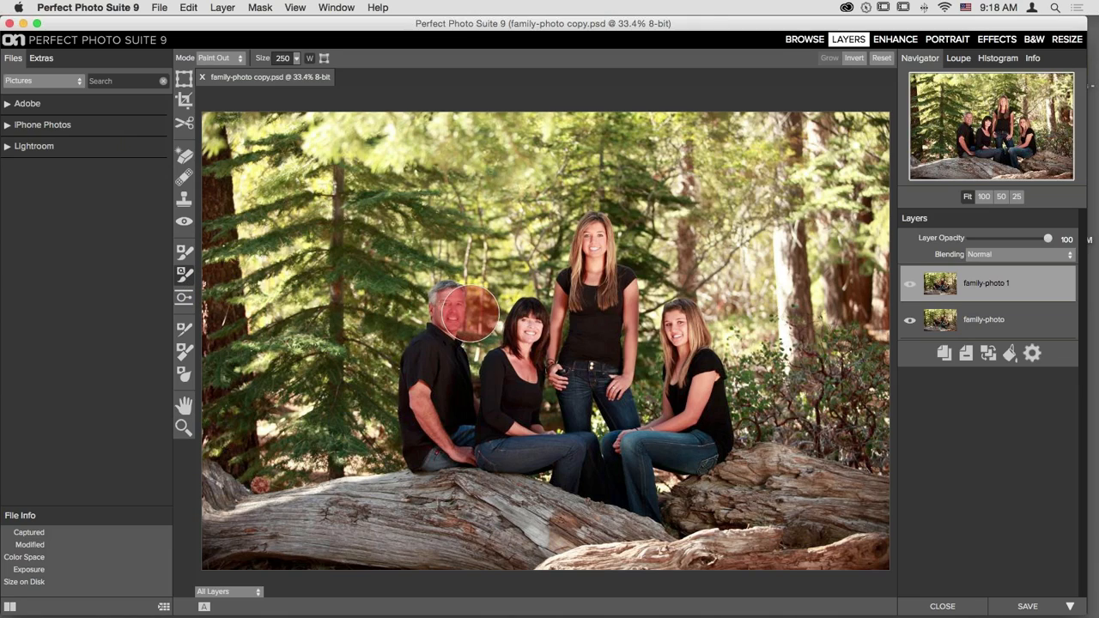
key(bracketleft)
key(bracketleft)
key(bracketleft)
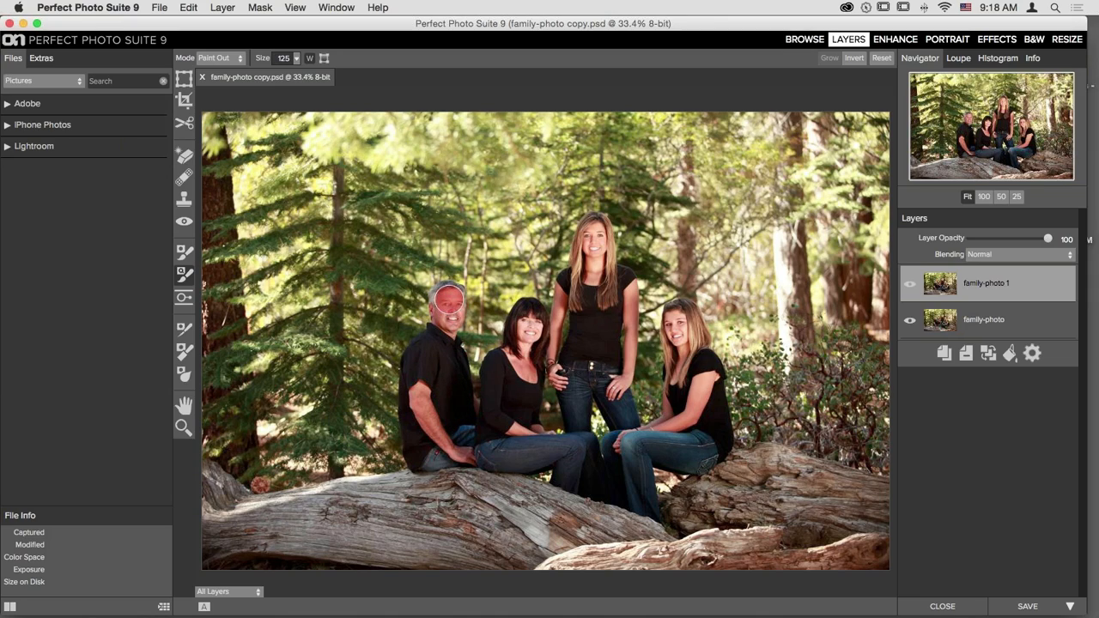
mouse_move(449, 298)
mouse_down()
mouse_move(429, 419)
mouse_move(468, 447)
mouse_move(505, 413)
mouse_move(525, 348)
mouse_move(517, 451)
mouse_move(578, 439)
mouse_move(573, 378)
mouse_move(595, 316)
mouse_move(591, 232)
mouse_move(612, 398)
mouse_move(627, 428)
mouse_move(655, 443)
mouse_move(693, 402)
mouse_move(675, 320)
mouse_move(703, 384)
mouse_up()
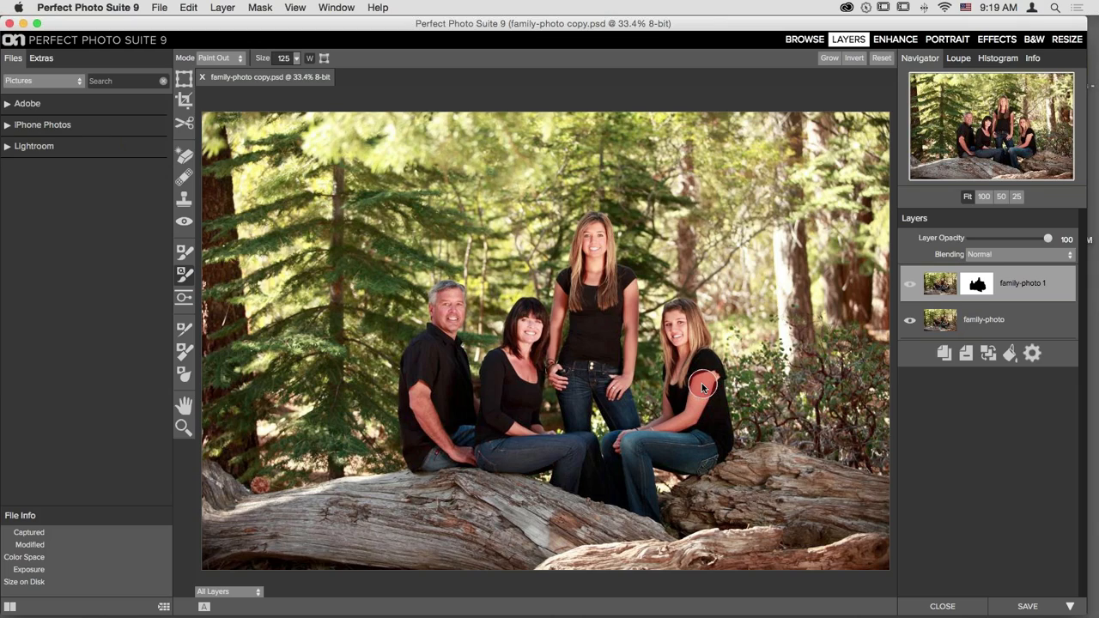
- Change the family-photo 1 layer's blending mode from Normal to Multiply
click(1008, 255)
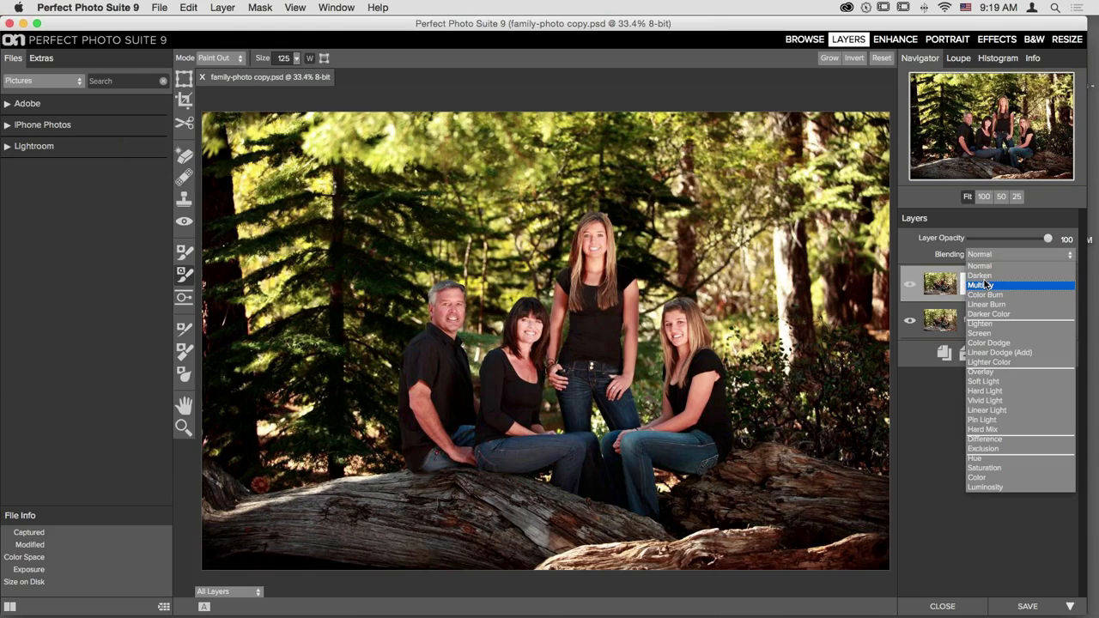
click(982, 284)
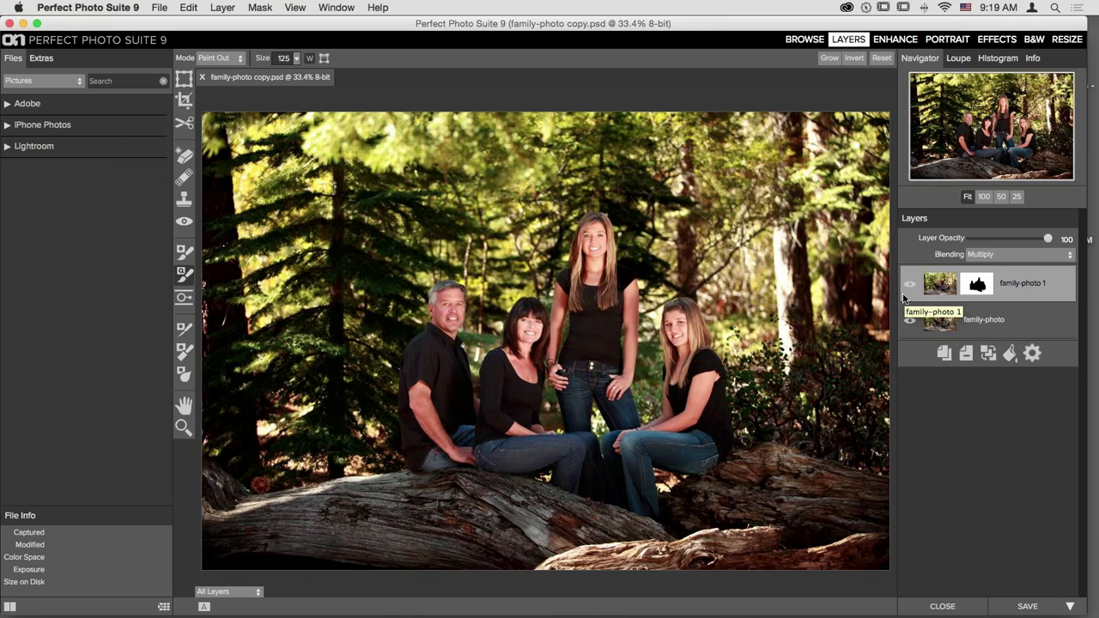
- With a 125 Masking Brush in Paint In mode, paint darkening between the girls and between father and mother
click(184, 250)
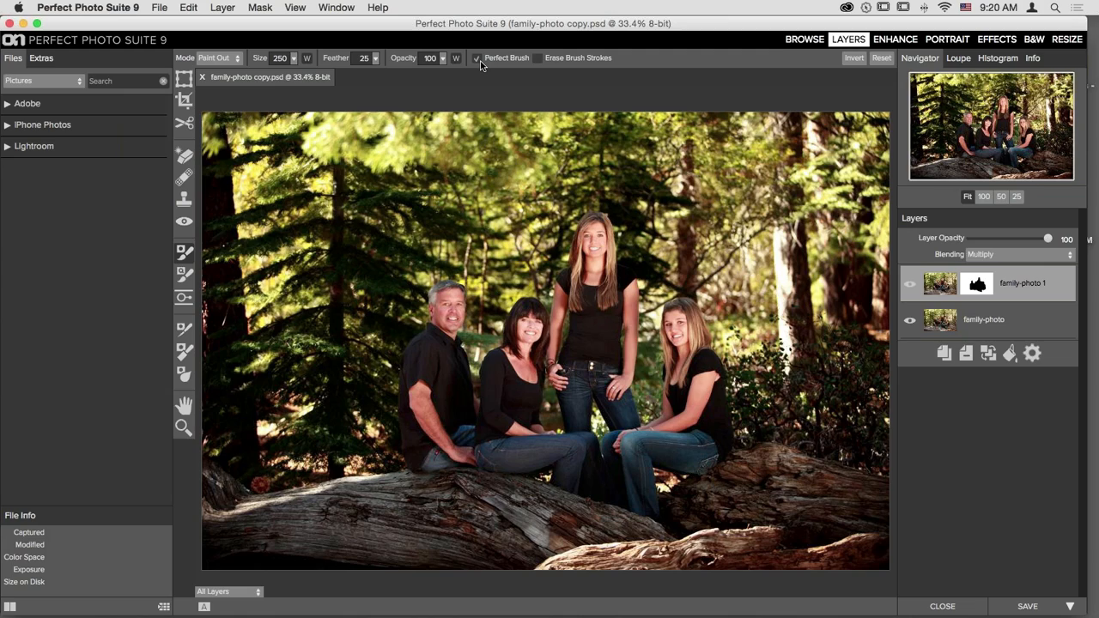
key(bracketleft)
key(bracketleft)
key(bracketleft)
key(bracketleft)
key(bracketleft)
key(bracketleft)
key(bracketleft)
key(bracketleft)
key(bracketleft)
key(bracketleft)
key(bracketleft)
key(bracketleft)
key(bracketleft)
key(bracketleft)
key(bracketleft)
key(bracketleft)
key(bracketright)
key(bracketright)
key(bracketright)
key(bracketright)
key(bracketright)
key(bracketright)
key(bracketright)
key(bracketright)
key(bracketright)
key(bracketright)
key(bracketright)
key(bracketright)
key(bracketright)
key(bracketright)
key(bracketright)
key(bracketright)
key(bracketright)
key(bracketright)
key(bracketright)
key(bracketright)
key(x)
mouse_move(660, 403)
mouse_down()
mouse_move(648, 320)
mouse_move(657, 388)
mouse_move(653, 400)
mouse_move(640, 379)
mouse_move(644, 416)
mouse_move(657, 407)
mouse_move(649, 309)
mouse_up()
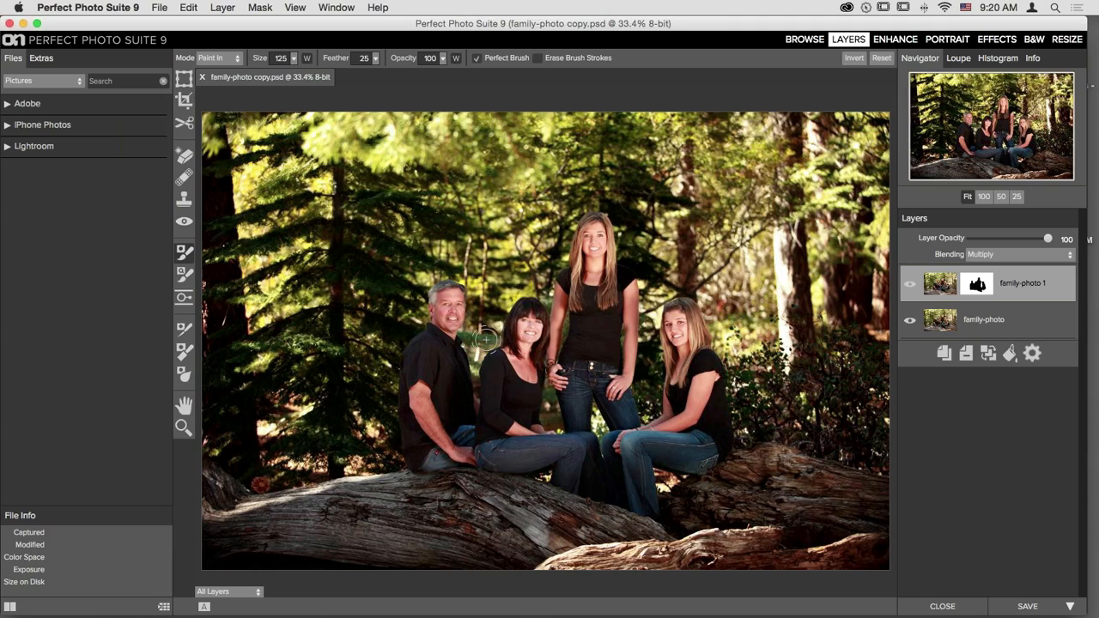
mouse_move(470, 338)
mouse_down()
mouse_move(494, 338)
mouse_move(473, 353)
mouse_move(491, 349)
mouse_move(478, 393)
mouse_move(552, 413)
mouse_move(548, 388)
mouse_move(554, 426)
mouse_move(615, 496)
mouse_up()
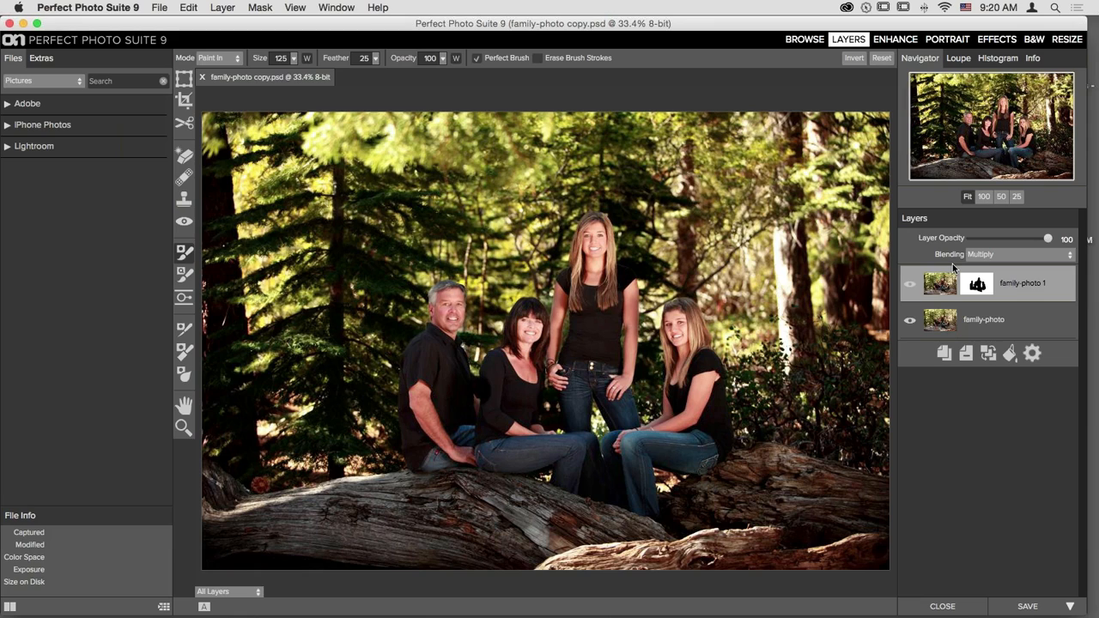
- Compare the darkening layer on and off, then lower its opacity to 74
click(910, 285)
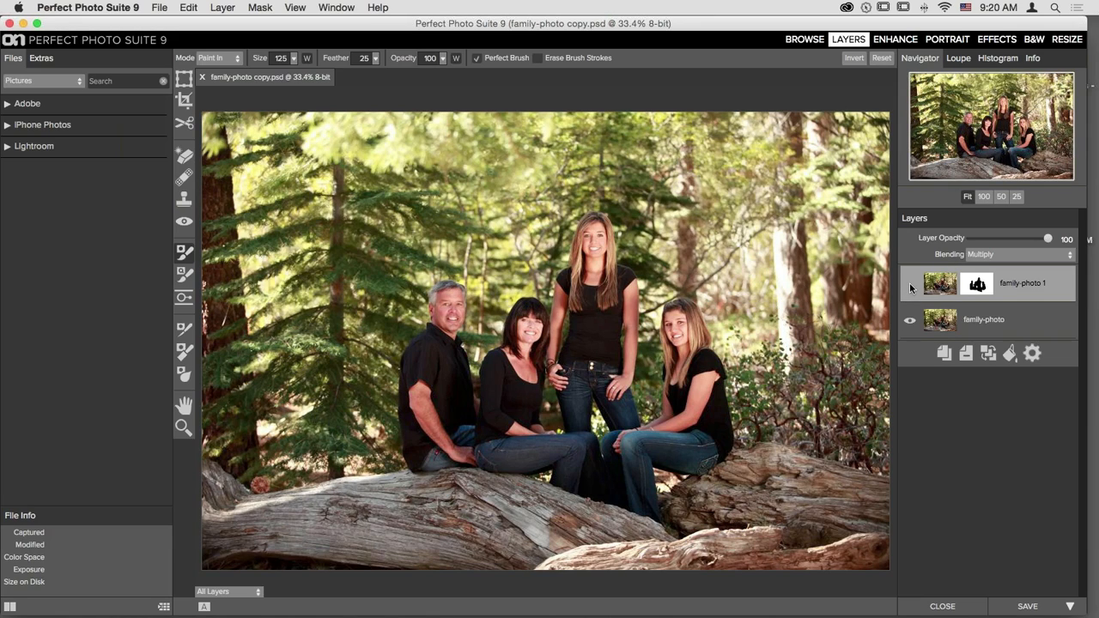
click(910, 284)
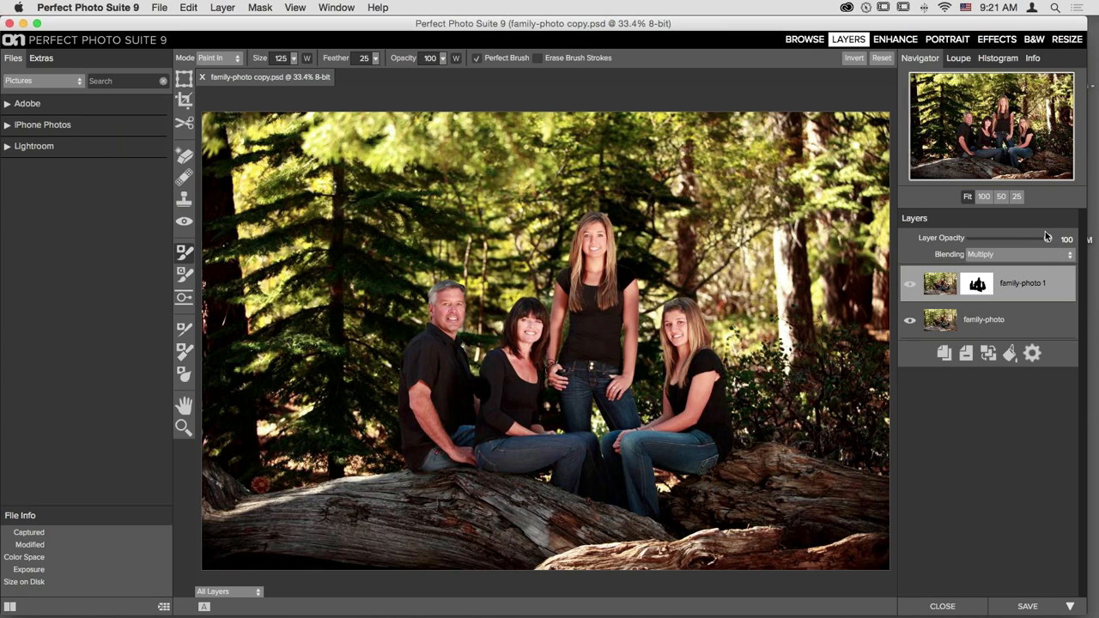
drag(1047, 239, 1029, 243)
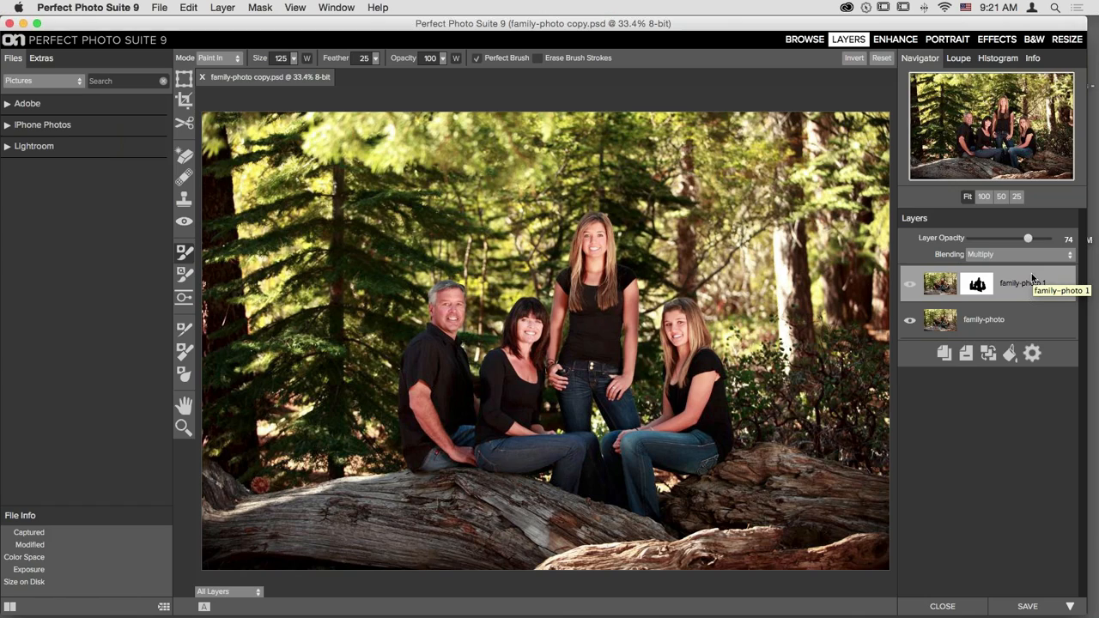
- Close family-photo copy.psd without saving and return to Browse
click(942, 606)
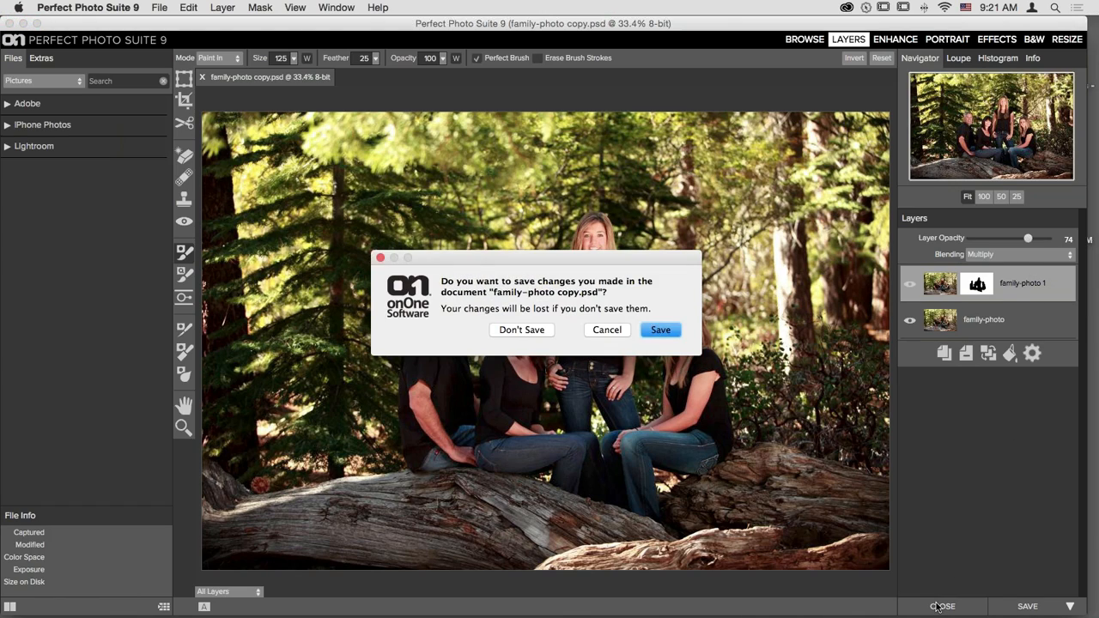
click(530, 335)
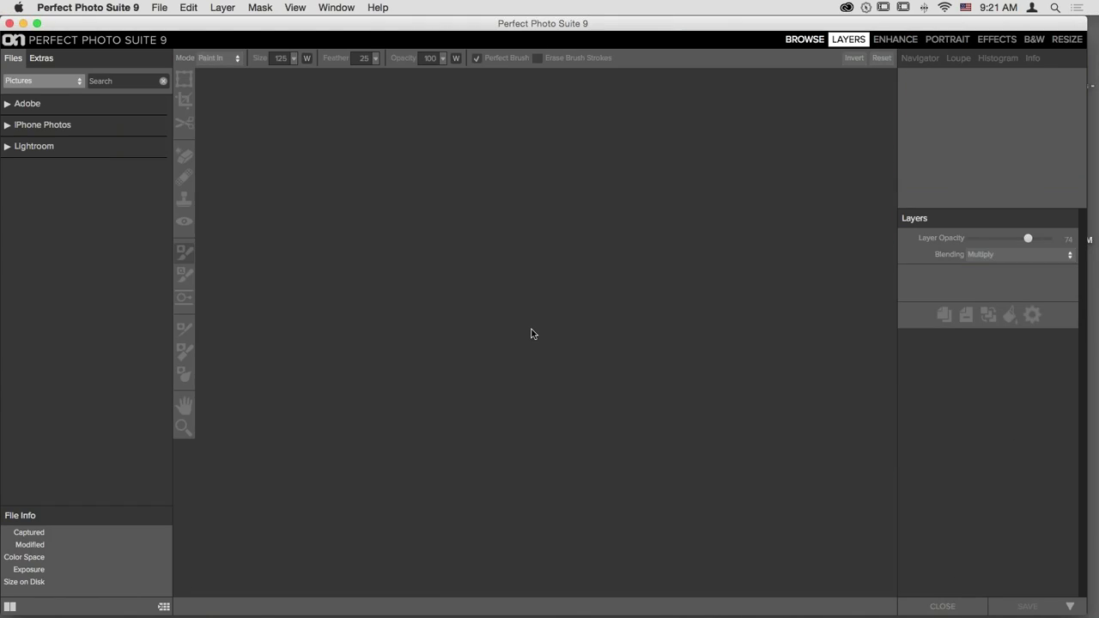
click(804, 39)
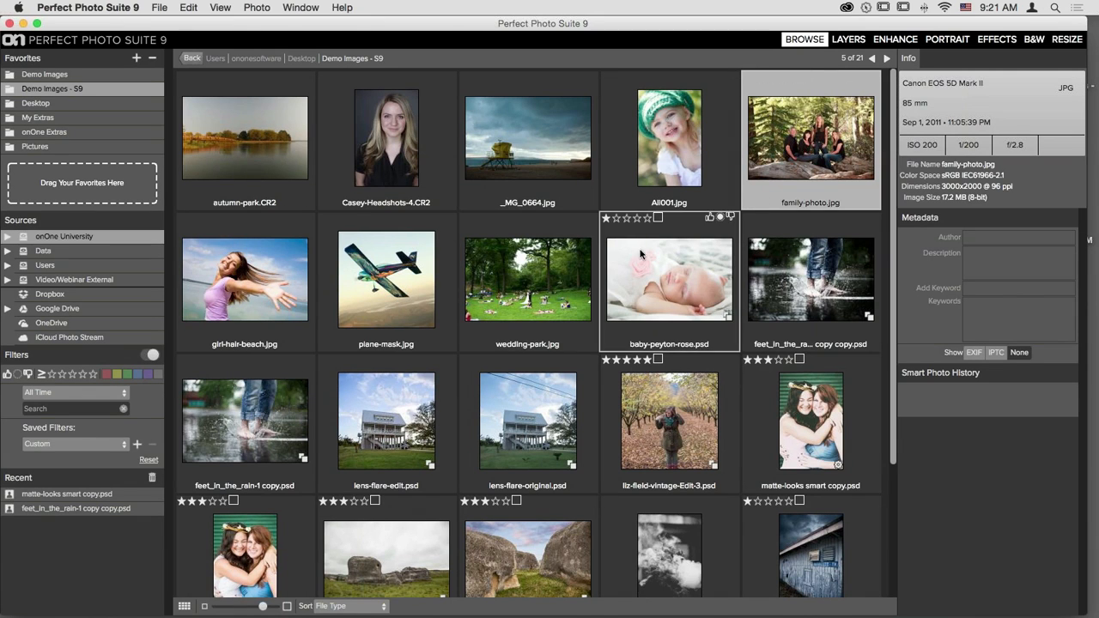
- Open a copy of girl-hair-beach.jpg in Layers and set the Masking Brush to Paint Out box mode
click(253, 275)
click(856, 41)
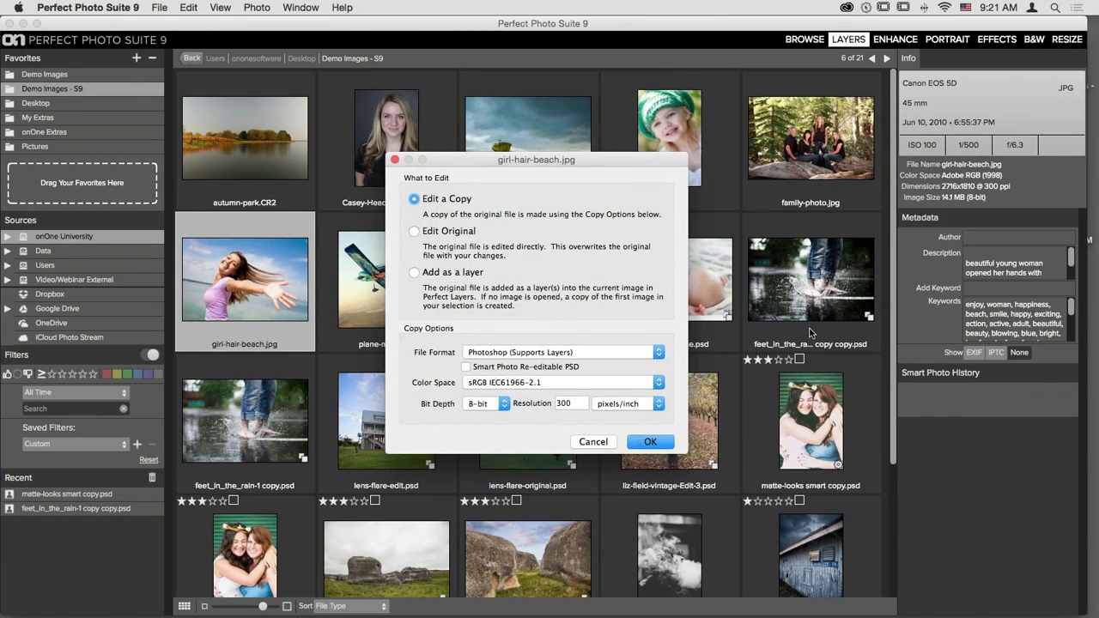
click(640, 447)
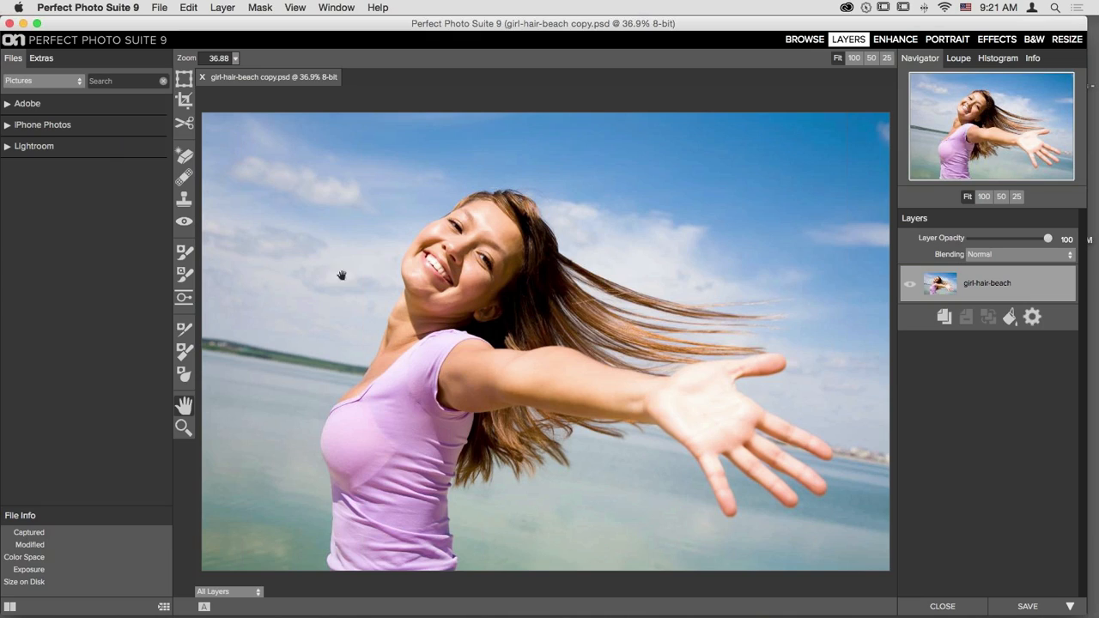
click(184, 275)
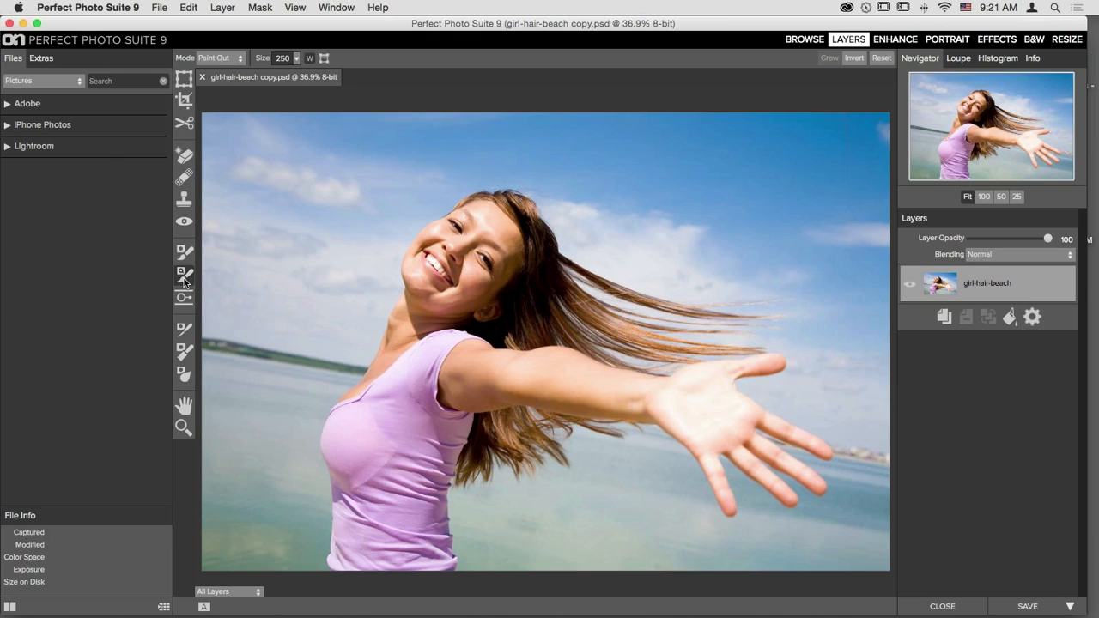
click(325, 60)
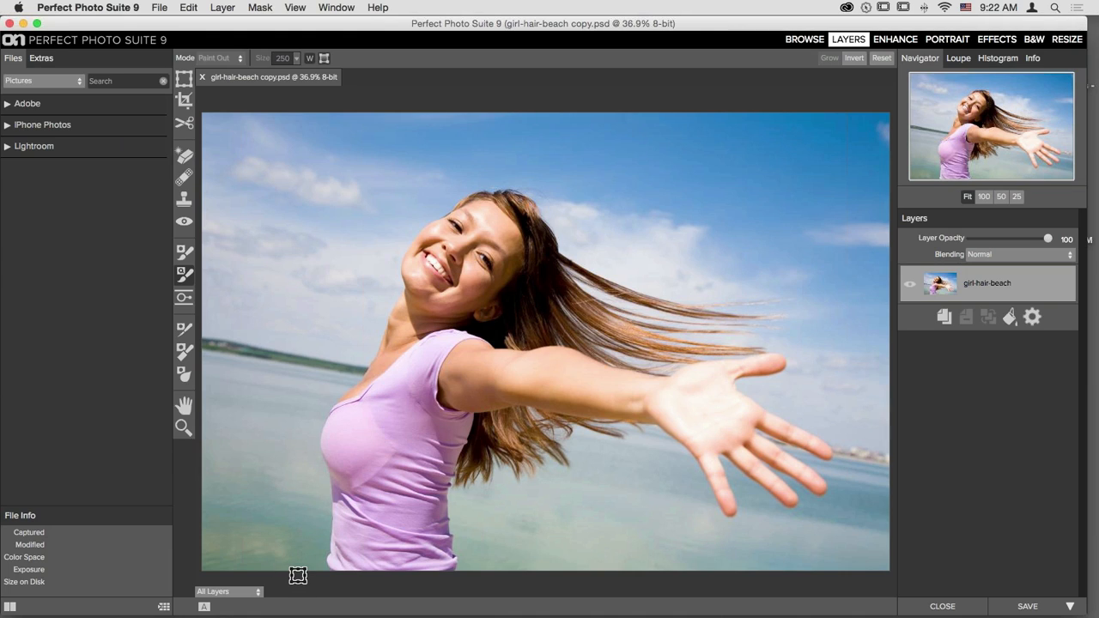
- Drag a Masking Brush box from bottom-left to top-right to mask out the sky and sea
drag(298, 574, 847, 174)
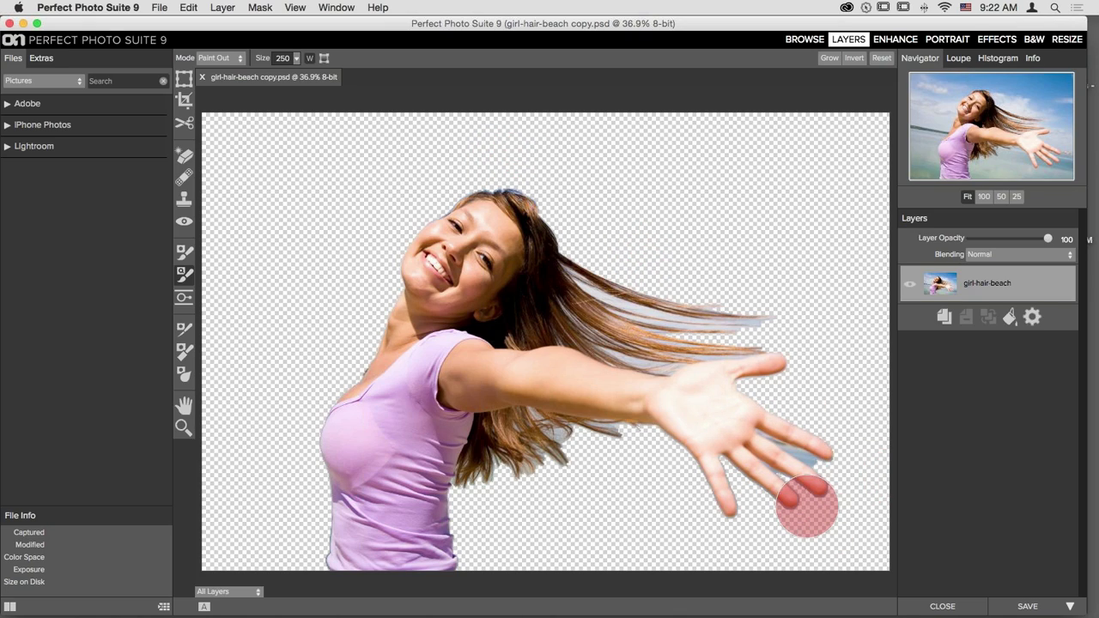
- Refine the mask edges along the top of the hair and the flyaway strands below the arm
click(184, 330)
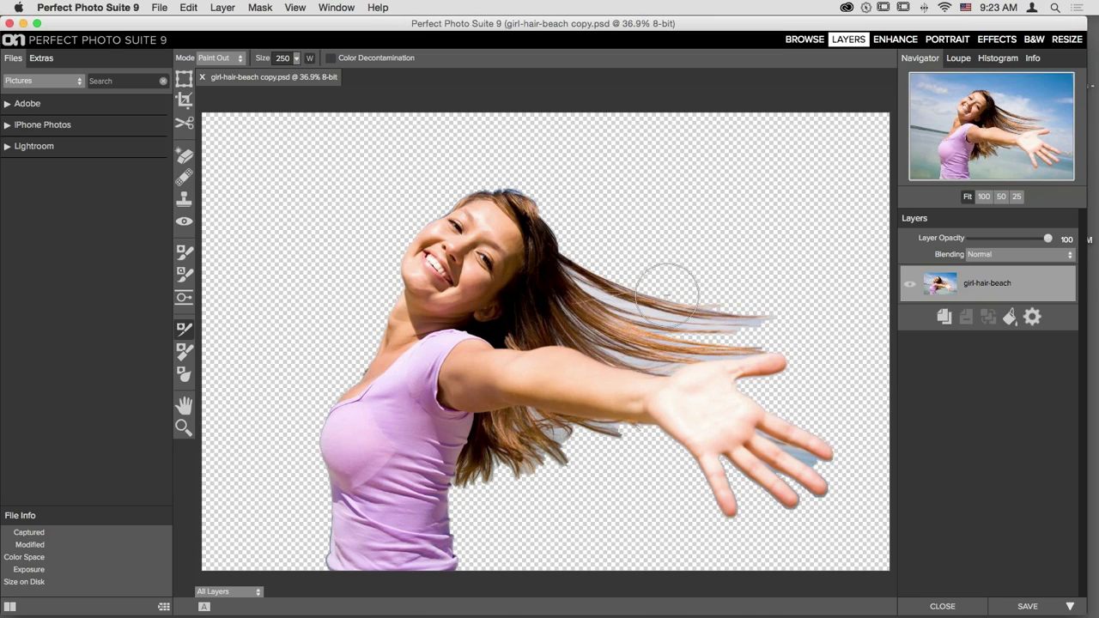
key(bracketleft)
key(bracketleft)
key(bracketleft)
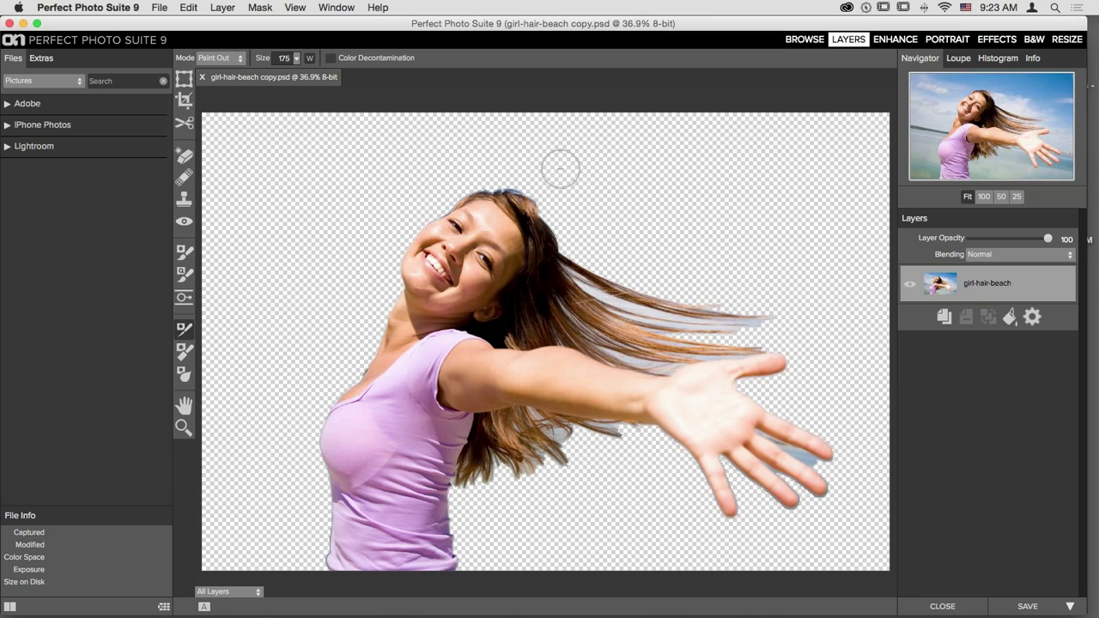
mouse_move(467, 187)
mouse_down()
mouse_move(508, 187)
mouse_move(560, 224)
mouse_move(566, 256)
mouse_move(623, 307)
mouse_move(687, 323)
mouse_move(602, 284)
mouse_move(765, 311)
mouse_move(687, 311)
mouse_move(731, 330)
mouse_move(711, 339)
mouse_move(759, 344)
mouse_move(633, 371)
mouse_move(547, 333)
mouse_move(543, 294)
mouse_move(622, 344)
mouse_move(598, 341)
mouse_move(543, 321)
mouse_move(688, 344)
mouse_move(645, 352)
mouse_move(660, 333)
mouse_move(566, 279)
mouse_move(596, 301)
mouse_up()
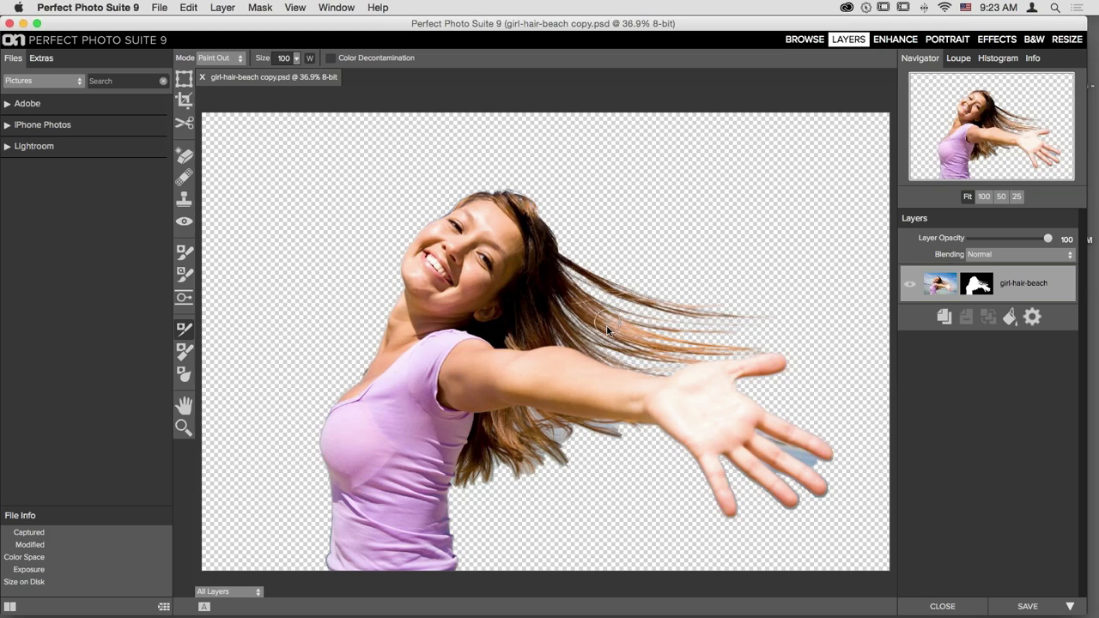
key(bracketright)
mouse_move(615, 430)
mouse_down()
mouse_move(523, 423)
mouse_move(542, 433)
mouse_move(540, 461)
mouse_move(495, 429)
mouse_move(466, 488)
mouse_move(500, 469)
mouse_up()
- With a smaller Refine Brush, clear leftover background between the fingers and the shadows below the palm
key(bracketleft)
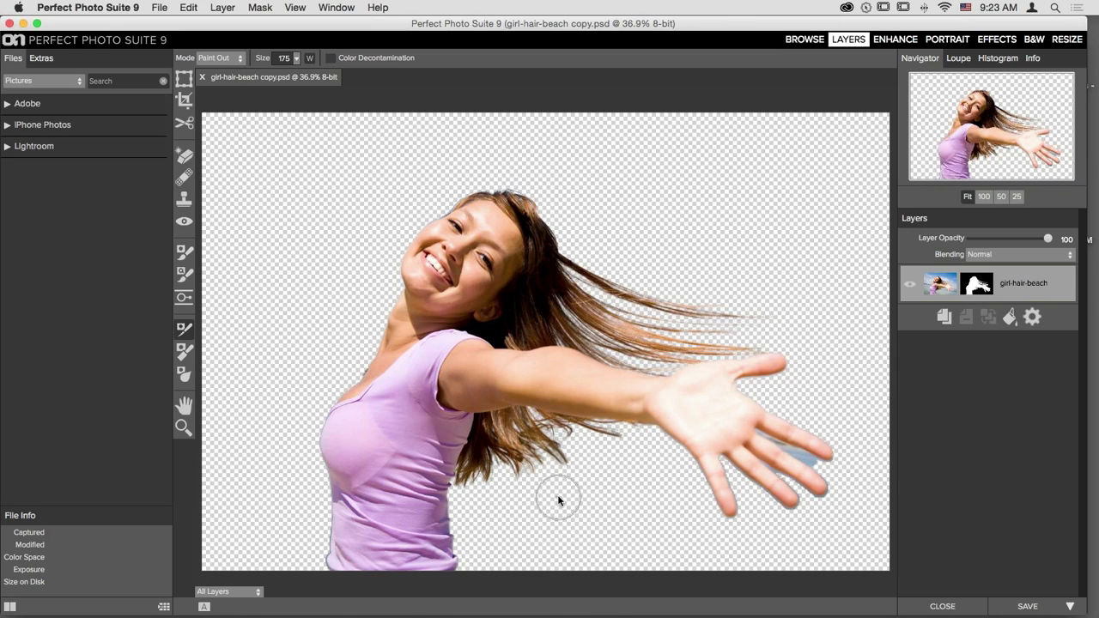
key(bracketleft)
key(bracketleft)
drag(820, 462, 762, 435)
mouse_move(808, 486)
mouse_down()
mouse_move(763, 465)
mouse_move(804, 509)
mouse_move(786, 506)
mouse_move(725, 462)
mouse_up()
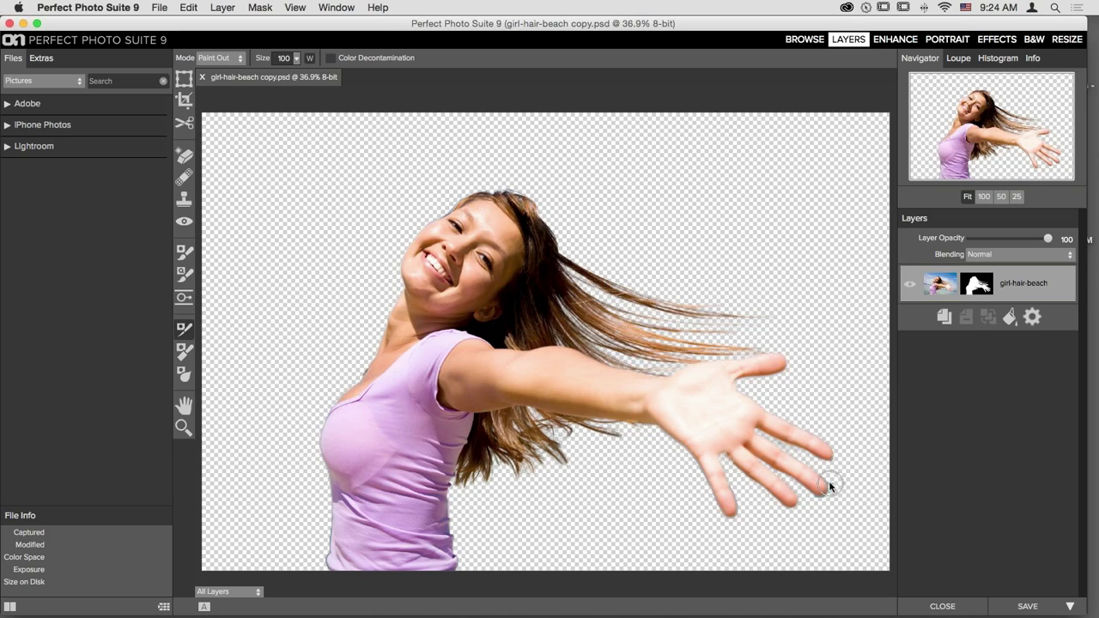
drag(830, 484, 829, 488)
mouse_move(672, 444)
mouse_down()
mouse_move(711, 506)
mouse_move(728, 516)
mouse_move(733, 492)
mouse_move(753, 532)
mouse_up()
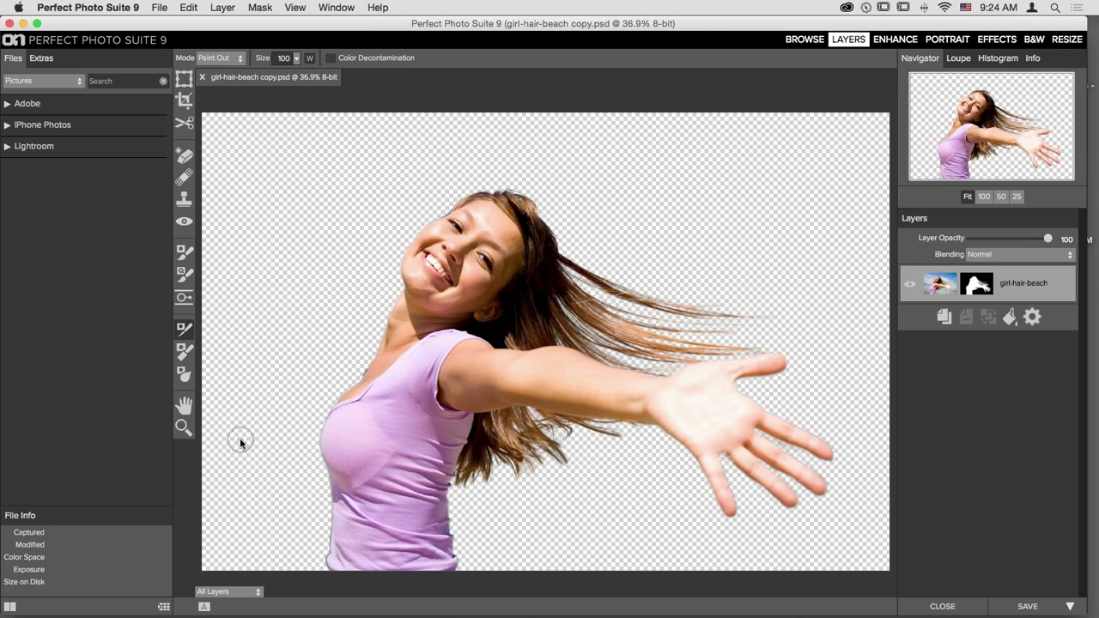
- Switch the mask brush to chiselling fringes off the edge, with Amount set to 40
click(183, 356)
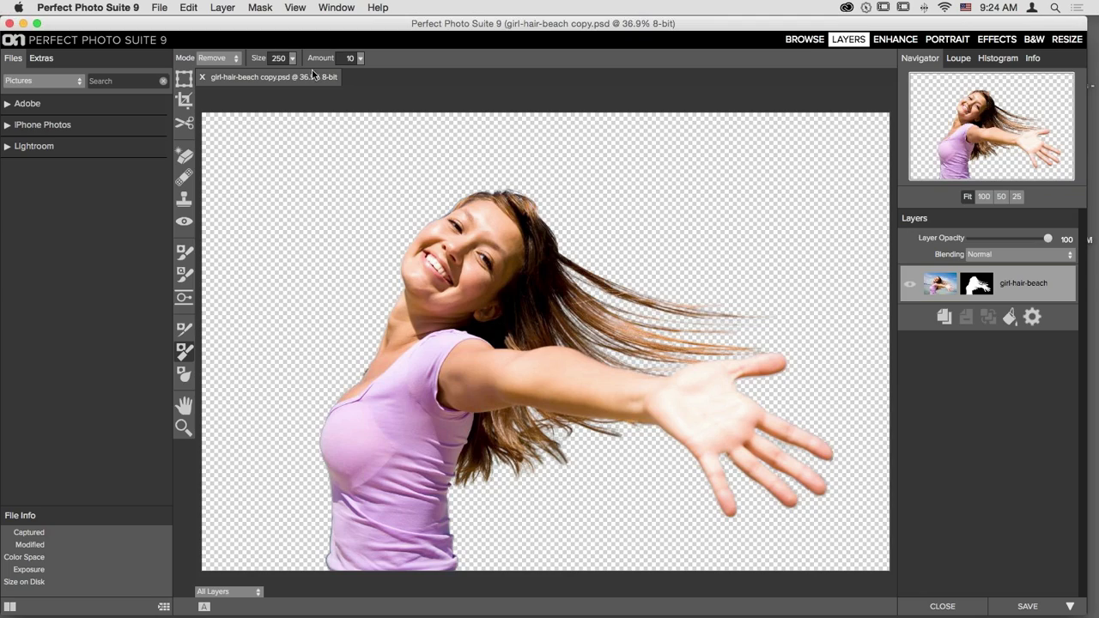
click(360, 58)
click(359, 62)
drag(298, 73, 314, 75)
- Zoom in to inspect the hair and outstretched hand edges, brush size 125, then fit the photo
key(super+equal)
key(space)
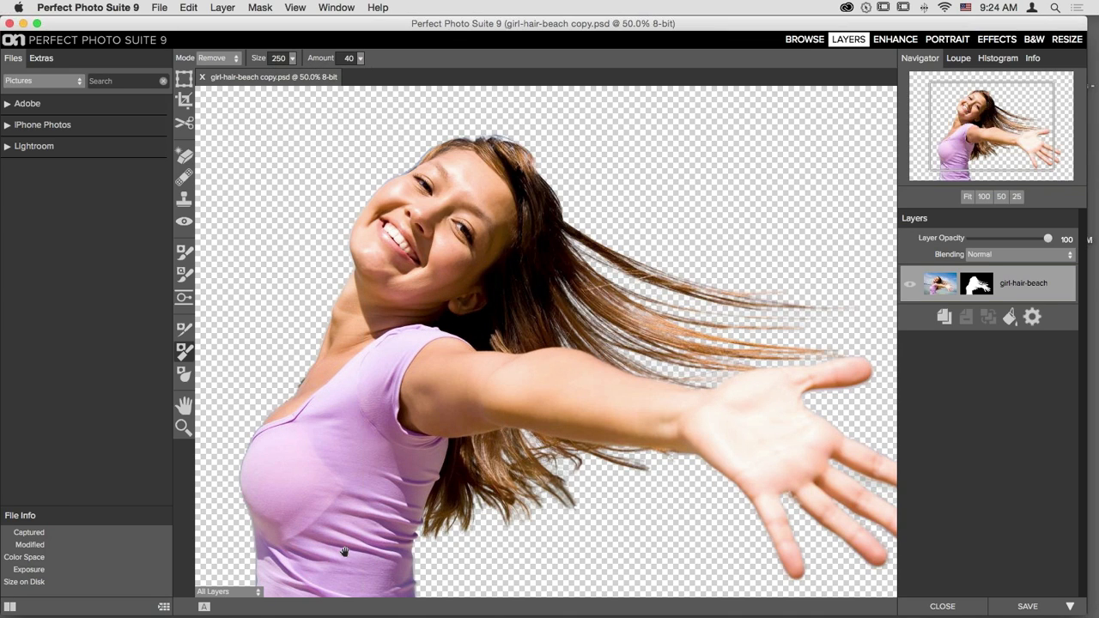
drag(346, 554, 487, 433)
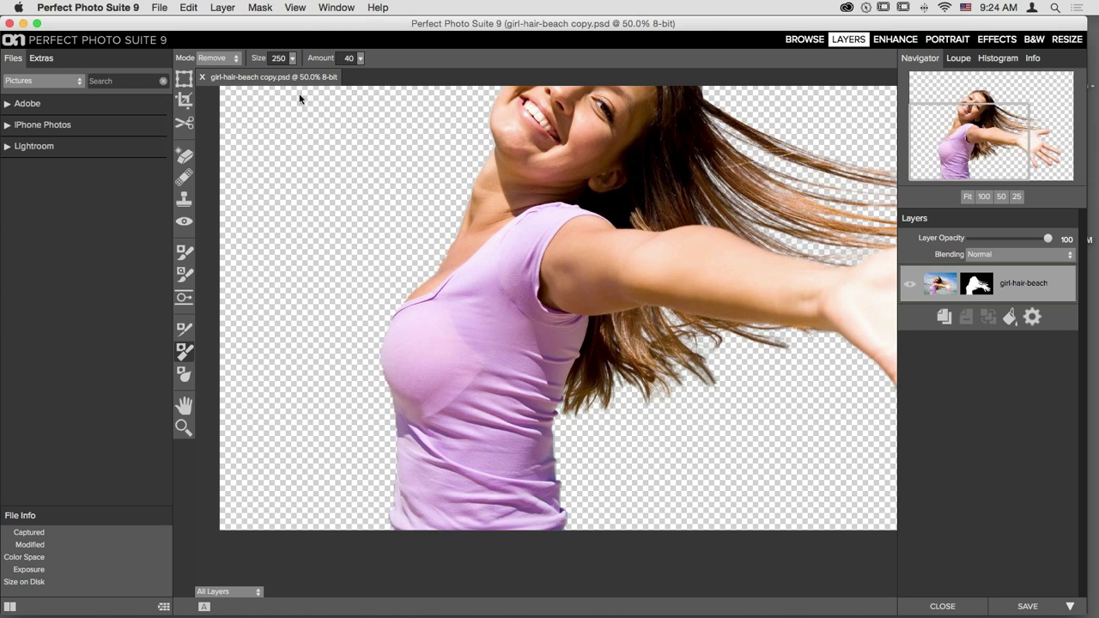
scroll(400, 330, up, 5)
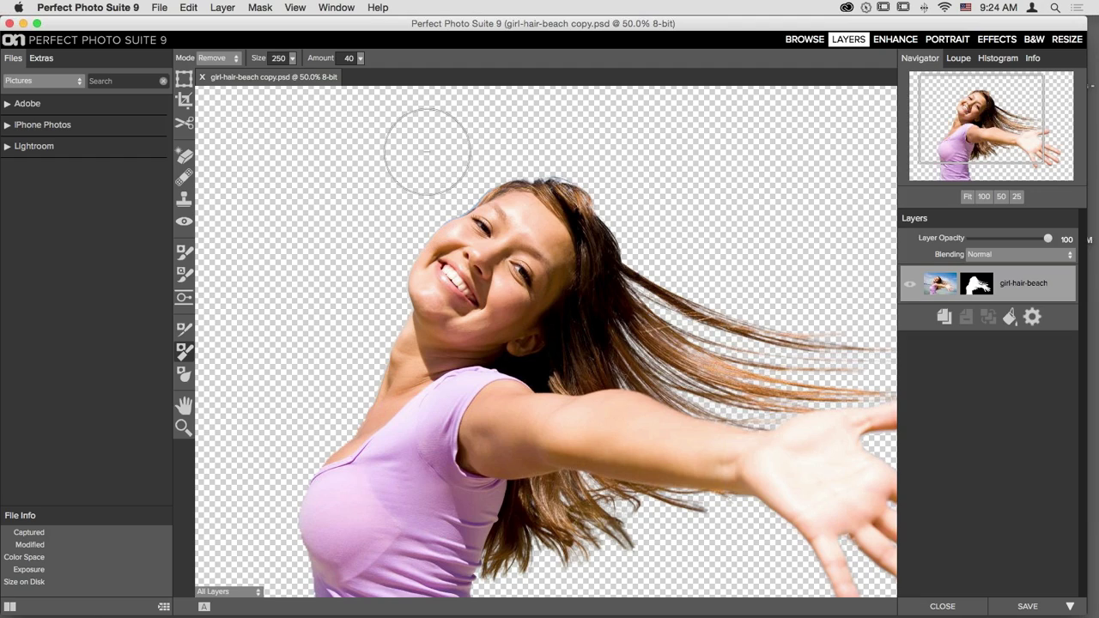
key([)
key([)
key([)
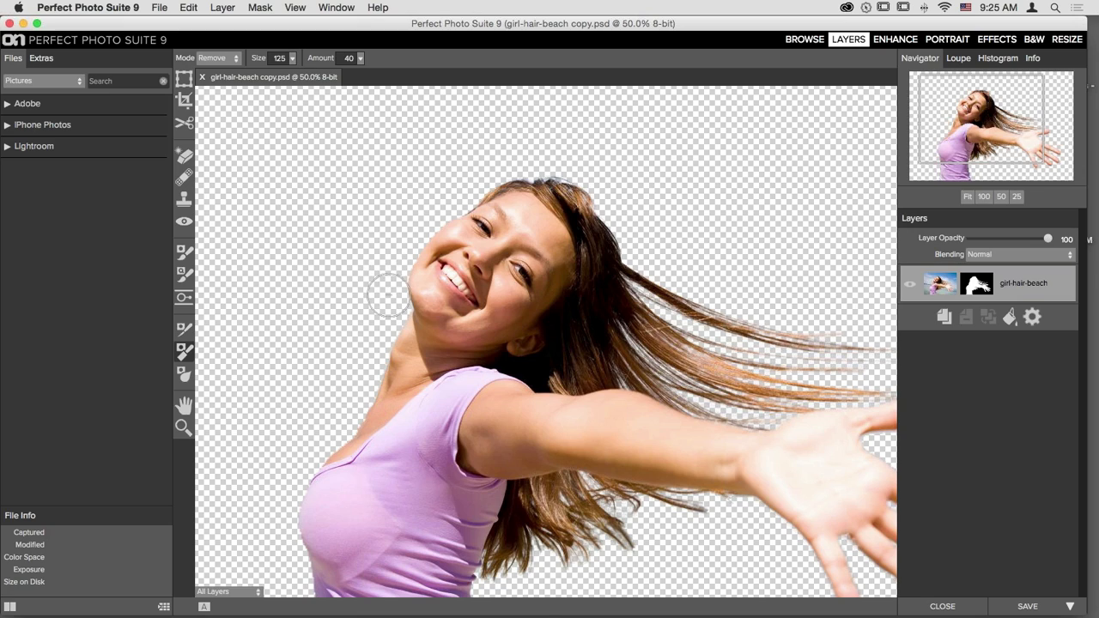
drag(700, 452, 493, 335)
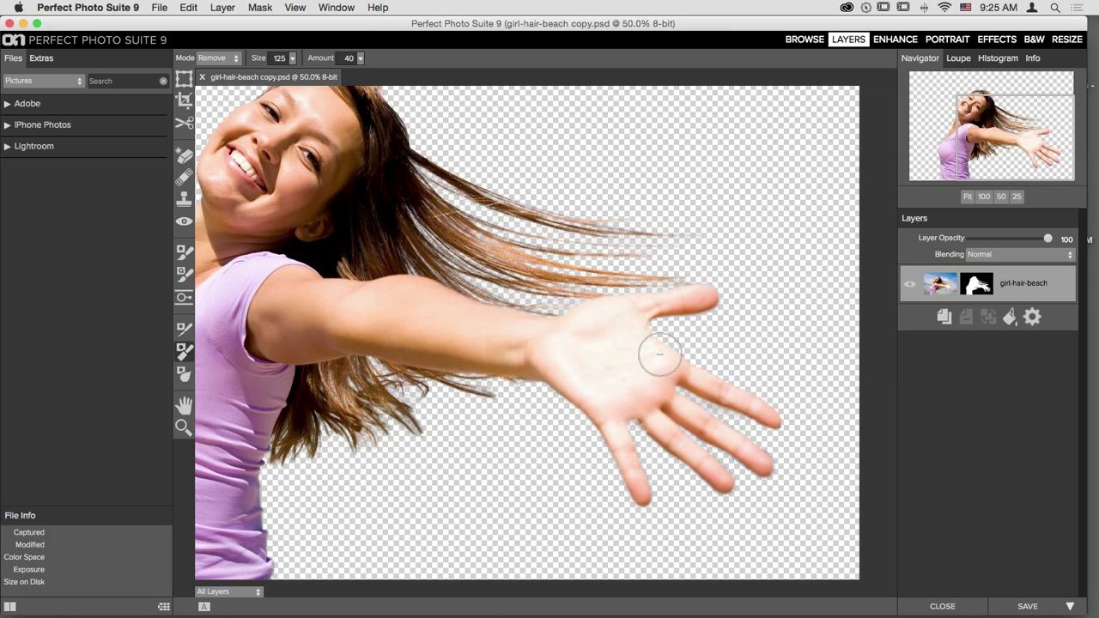
key(super+0)
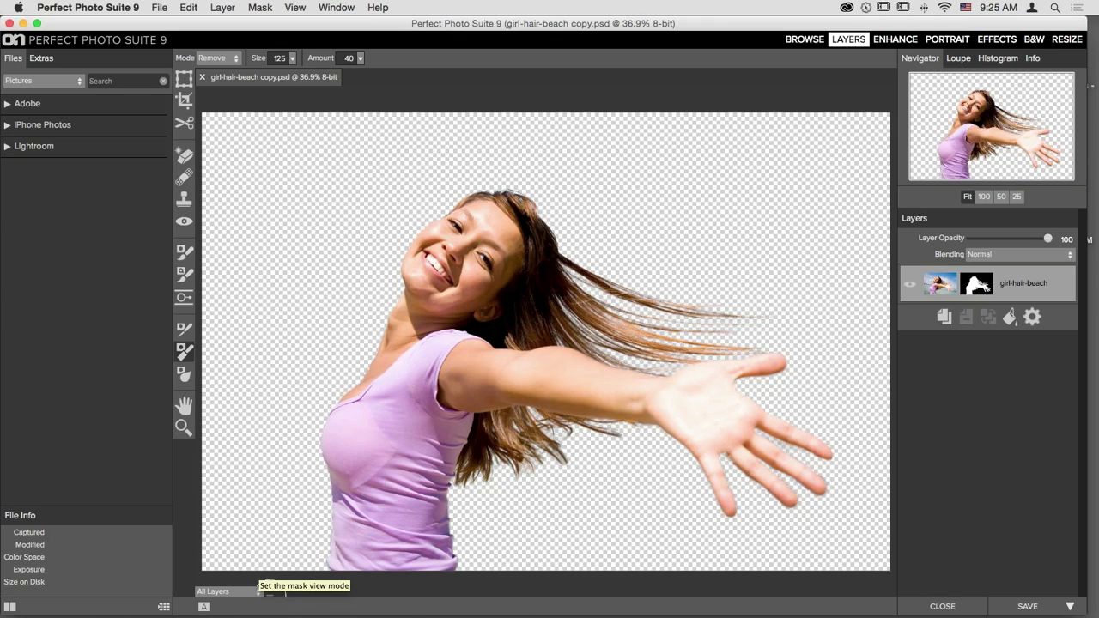
- Preview the mask in grayscale, return to the full composite, then close girl-hair-beach without saving
click(258, 591)
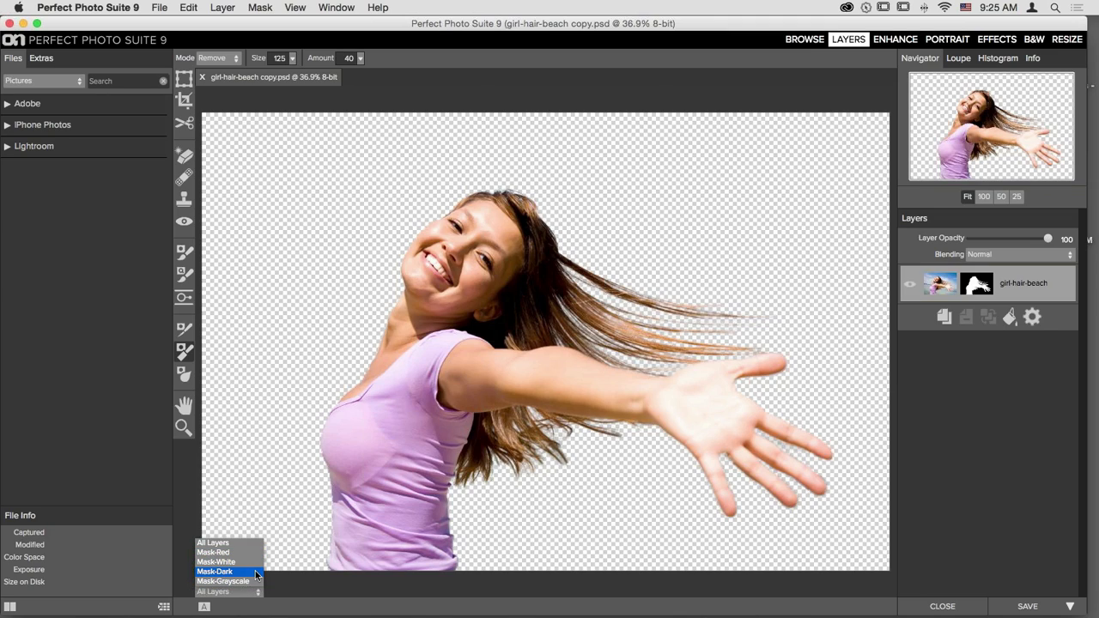
click(223, 581)
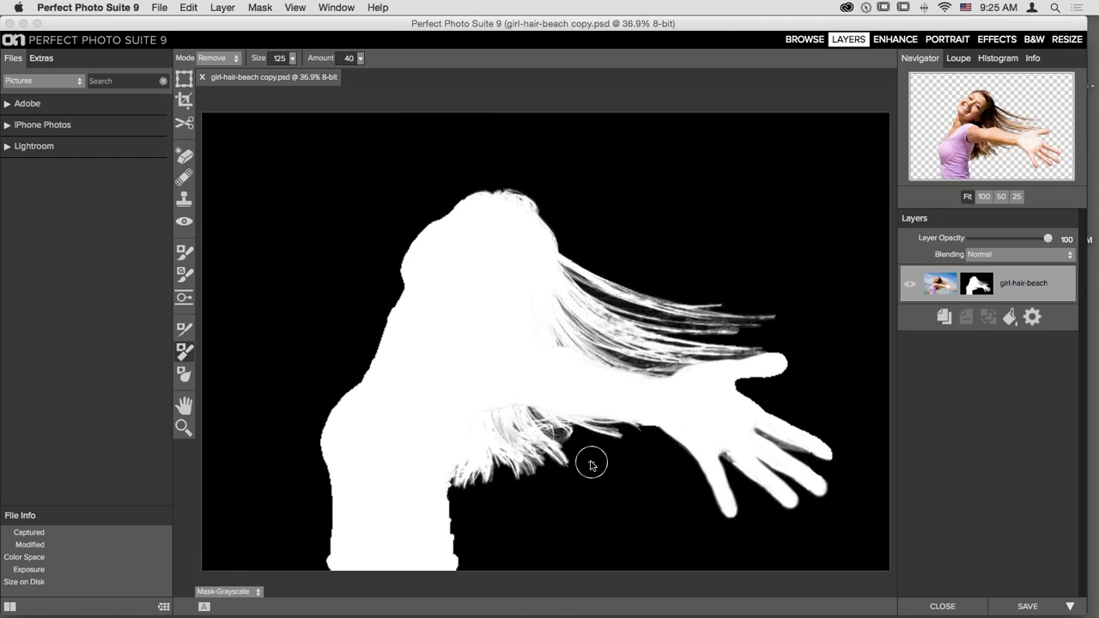
click(230, 592)
click(221, 543)
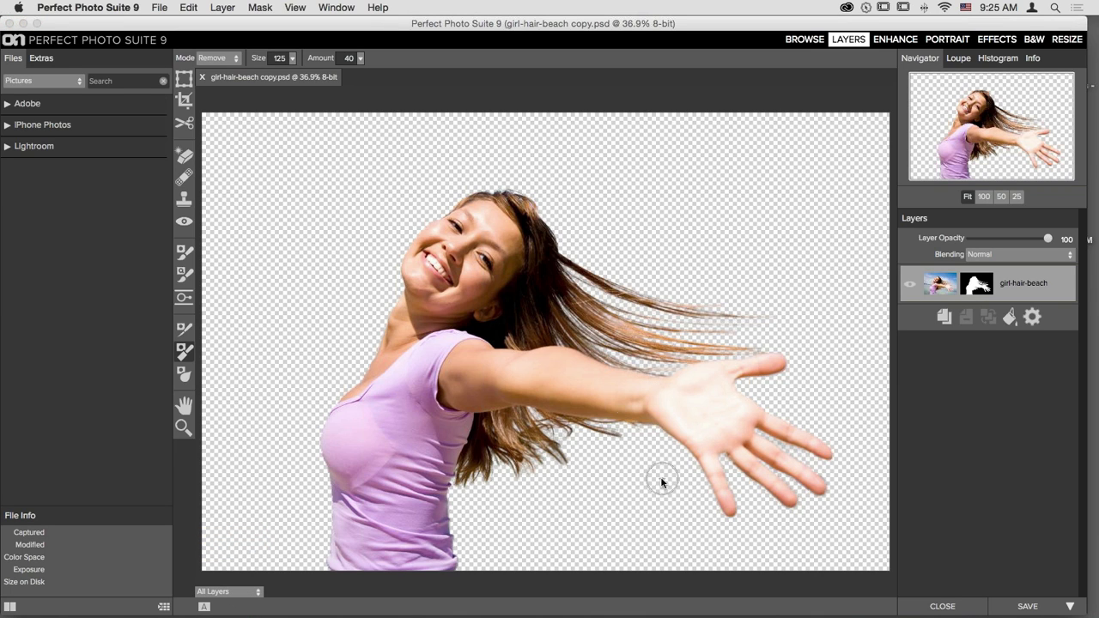
click(951, 607)
click(527, 330)
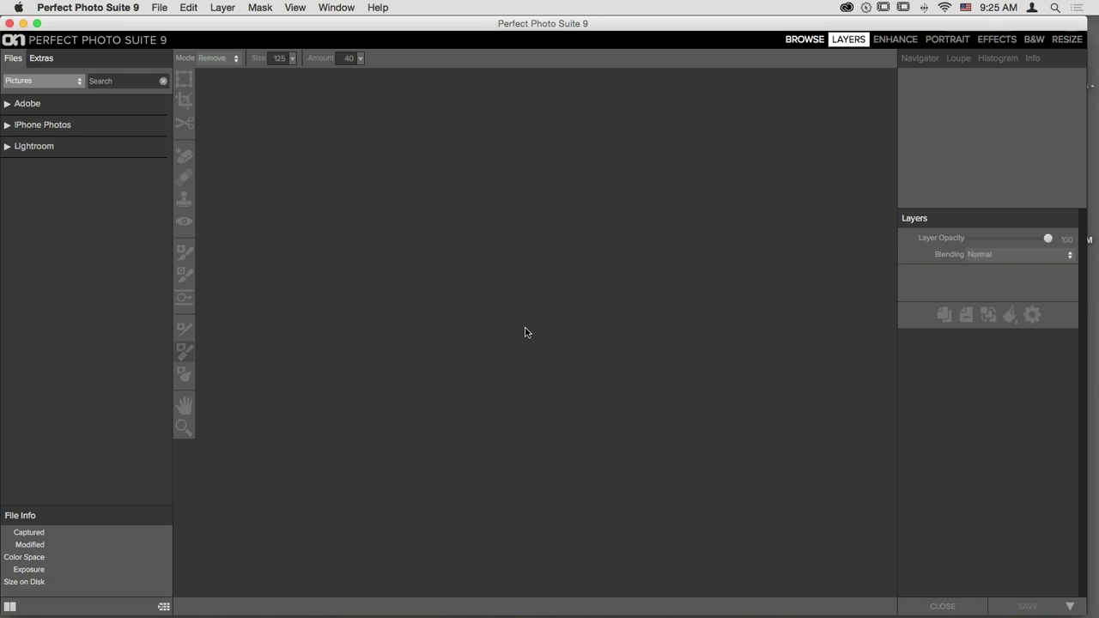
- Move matte-looks smart copy.psd to the Trash and open matte-looks.psd as a single image
click(807, 41)
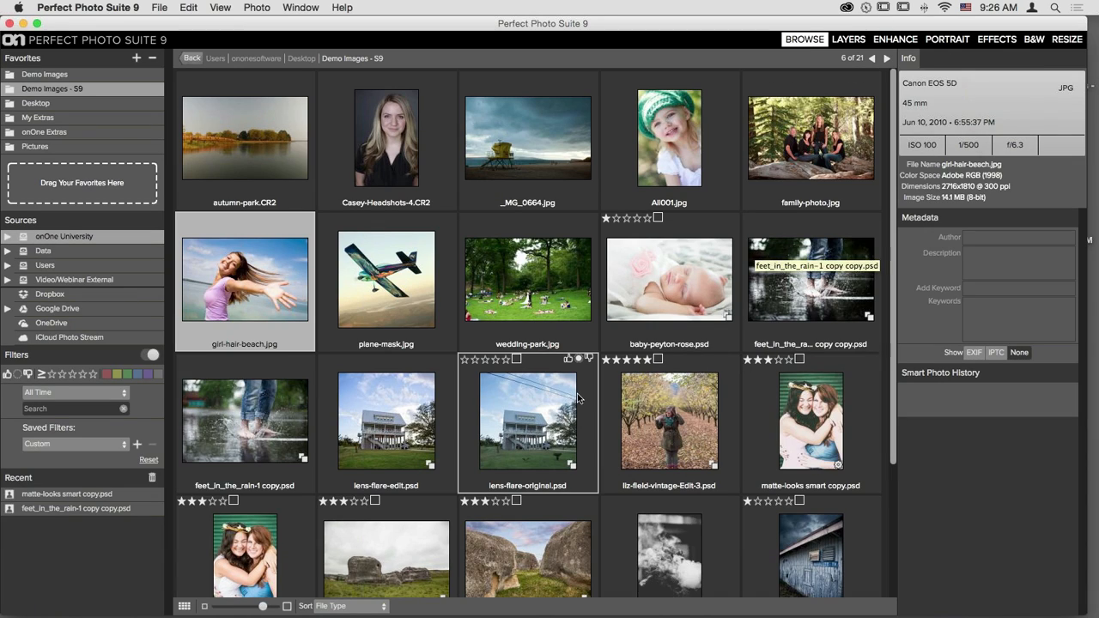
scroll(579, 393, down, 3)
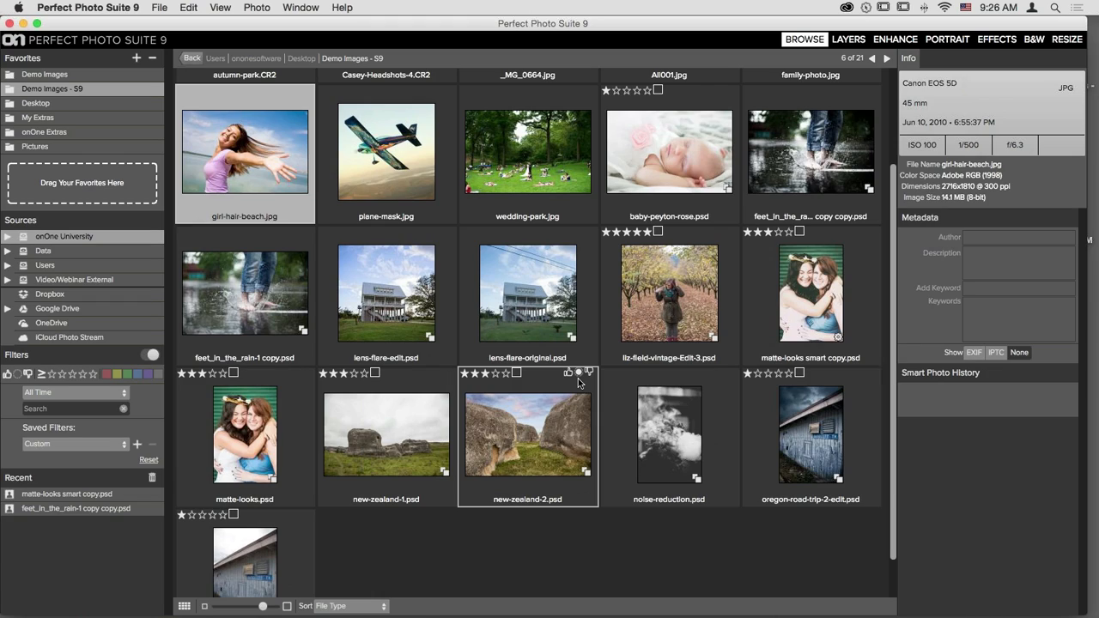
click(784, 287)
key(Delete)
click(647, 330)
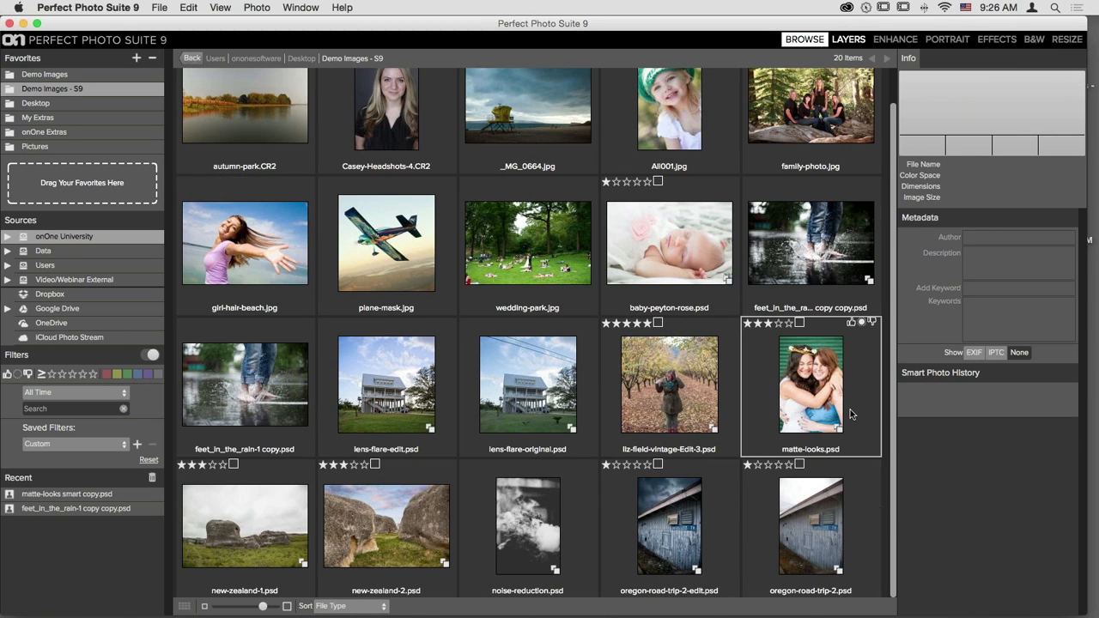
click(786, 372)
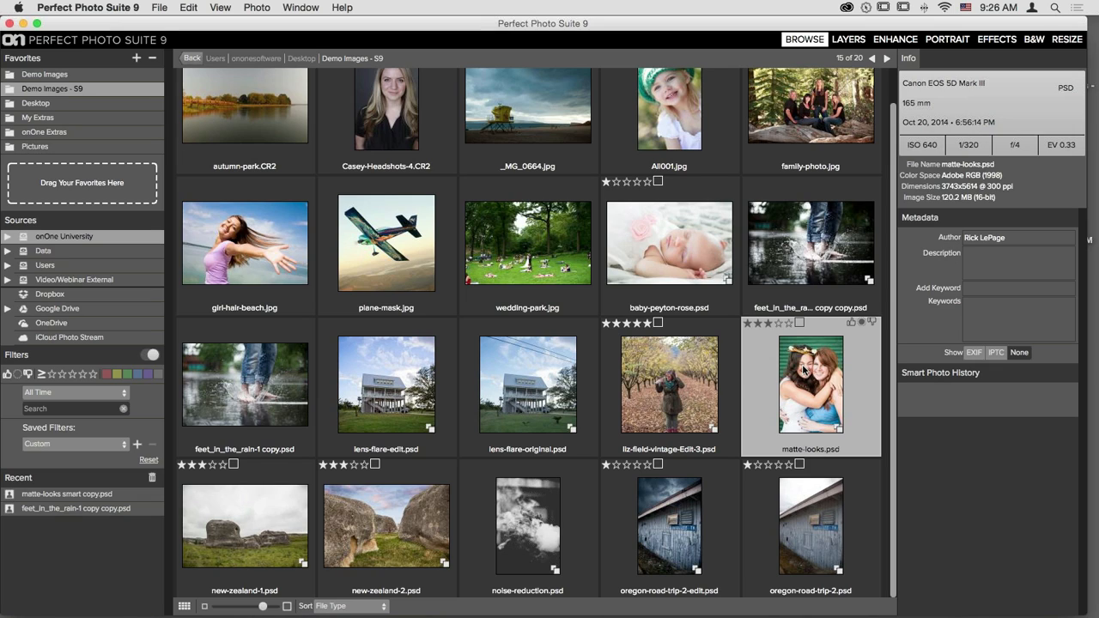
double_click(802, 368)
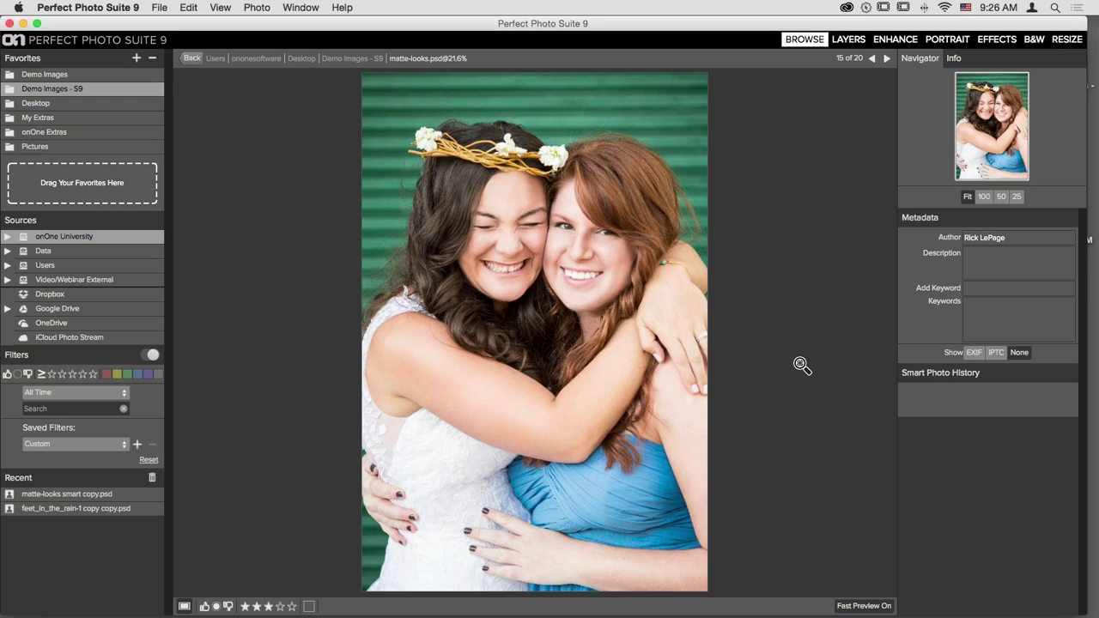
- Edit a copy in Effects as a re-editable Smart Photo in Photoshop (Supports Layers) format
click(1000, 43)
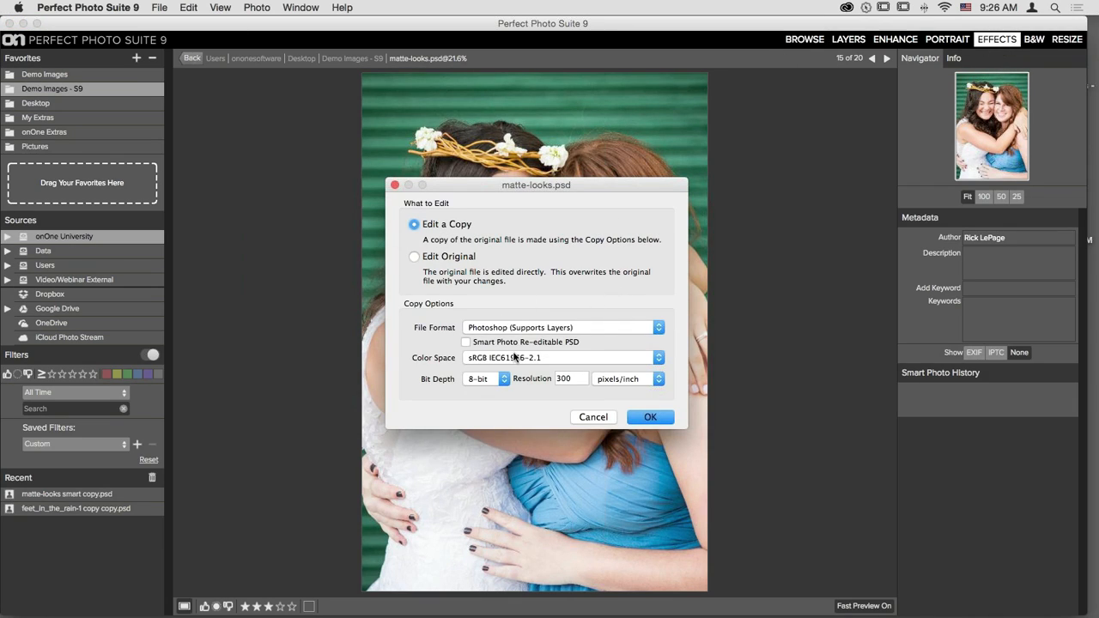
click(466, 343)
click(573, 330)
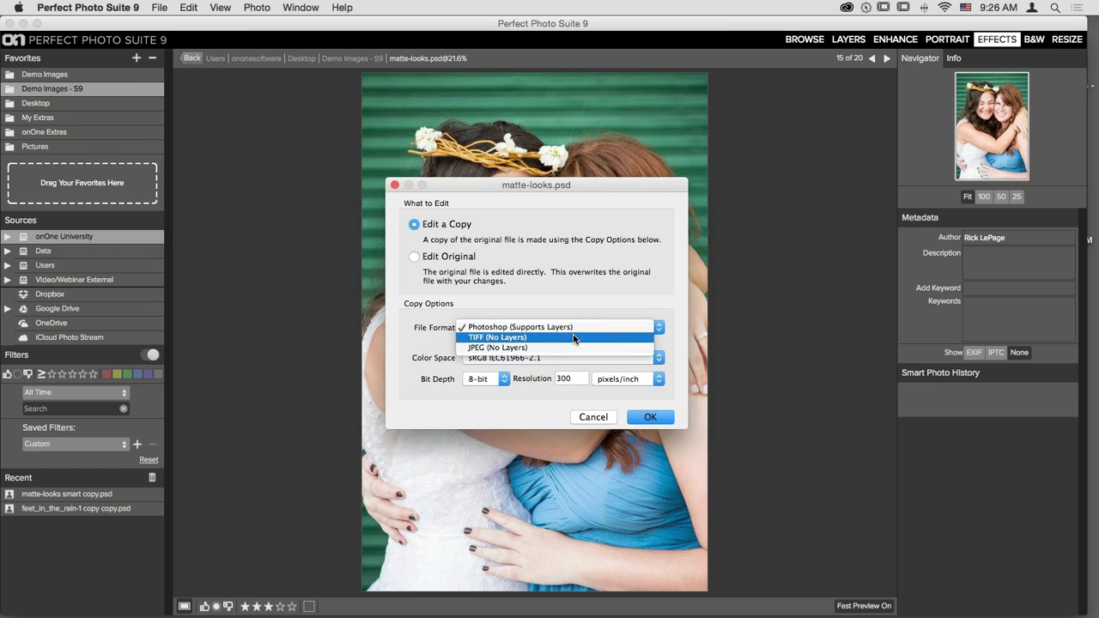
click(587, 347)
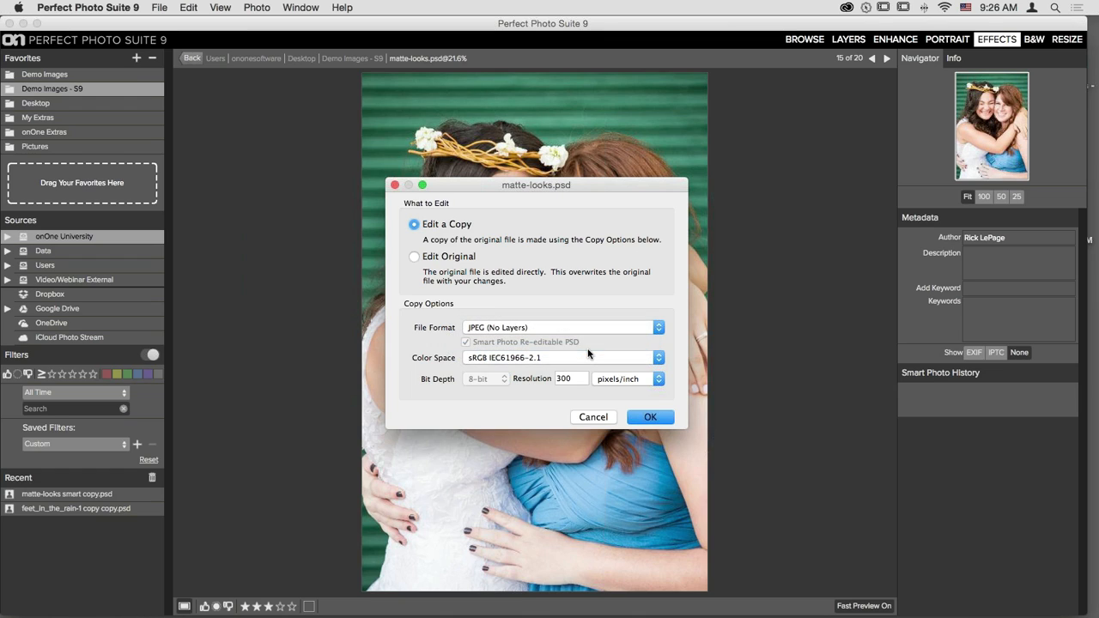
click(520, 332)
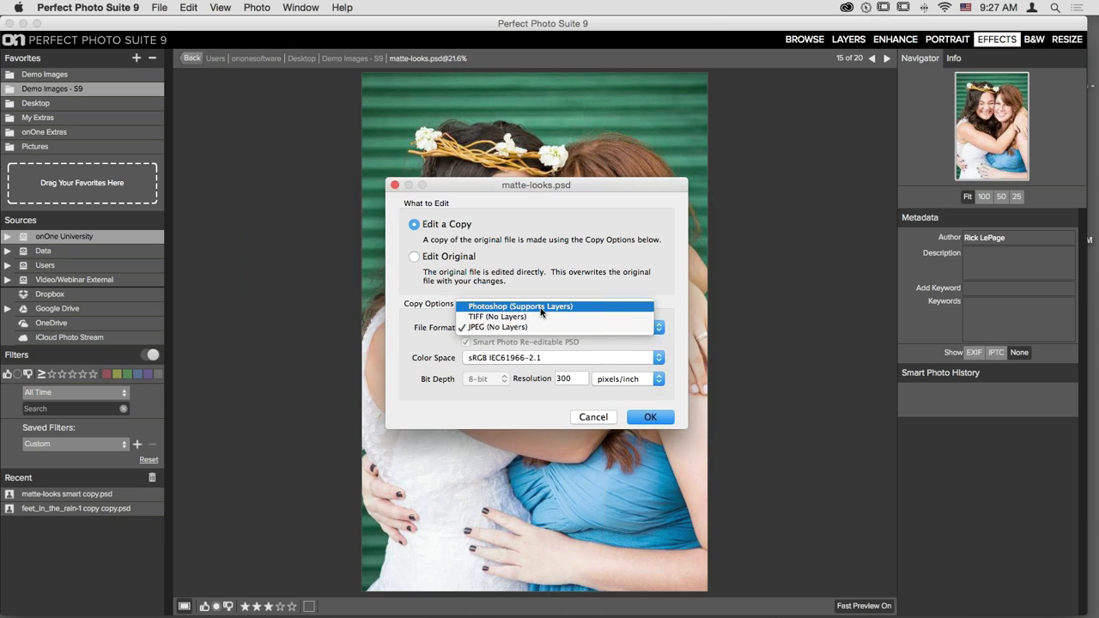
click(544, 313)
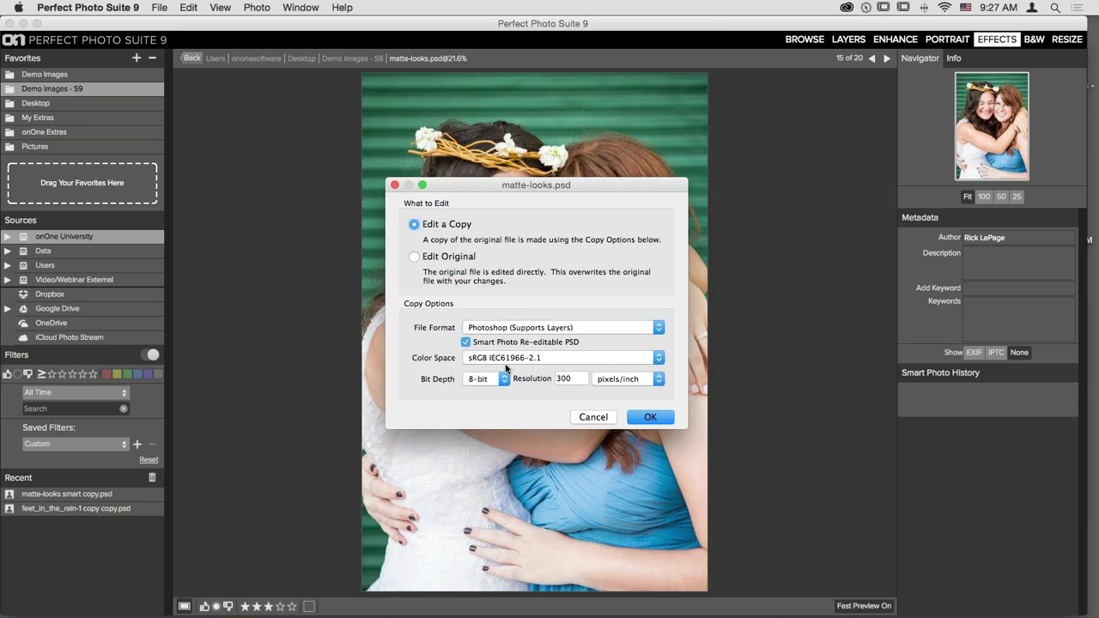
click(651, 418)
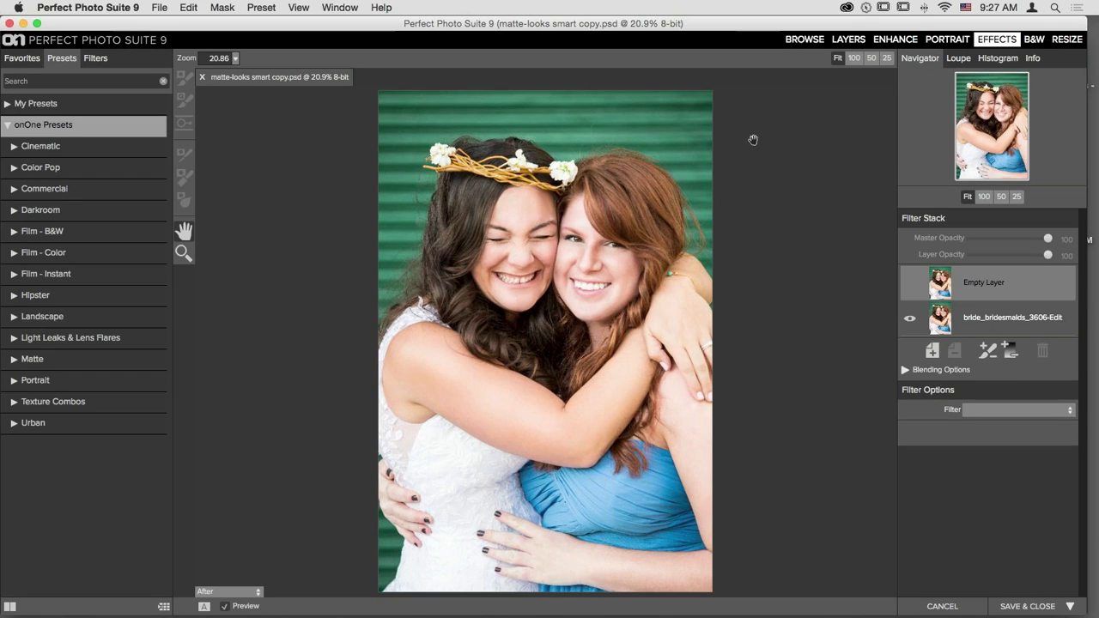
- Show the Favorites looks and expand onOne Favorite Looks into the full-window grid
click(22, 58)
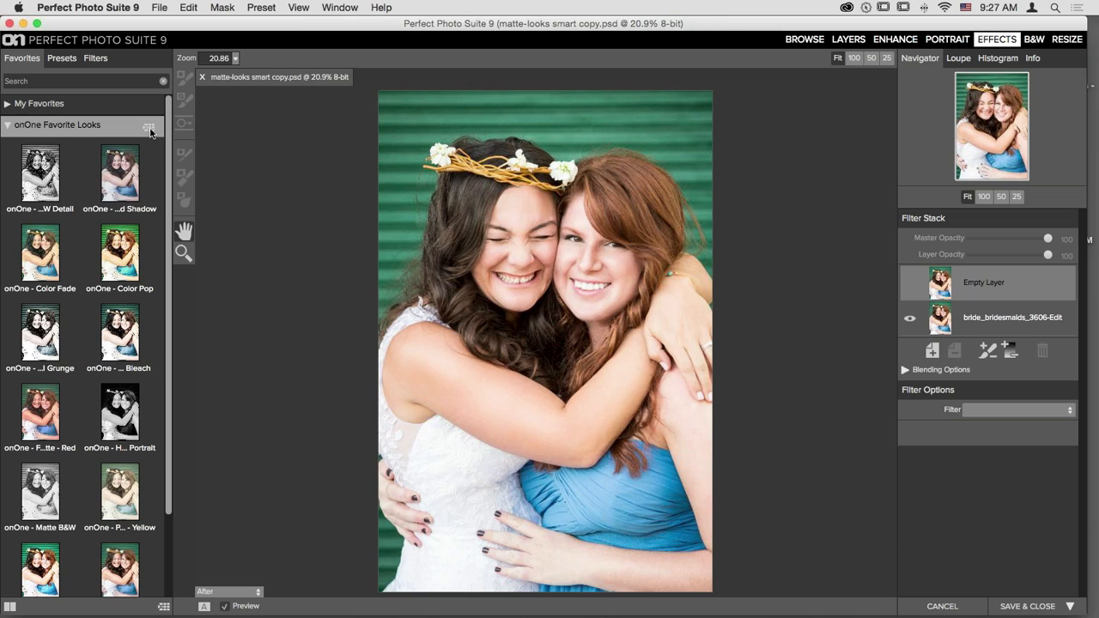
click(25, 82)
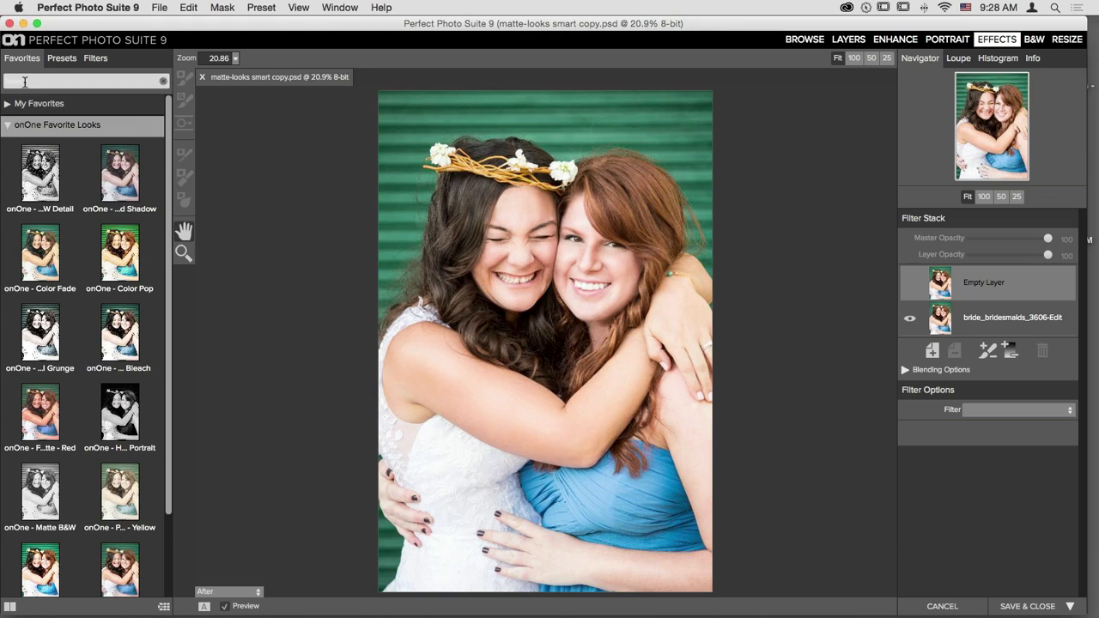
click(149, 128)
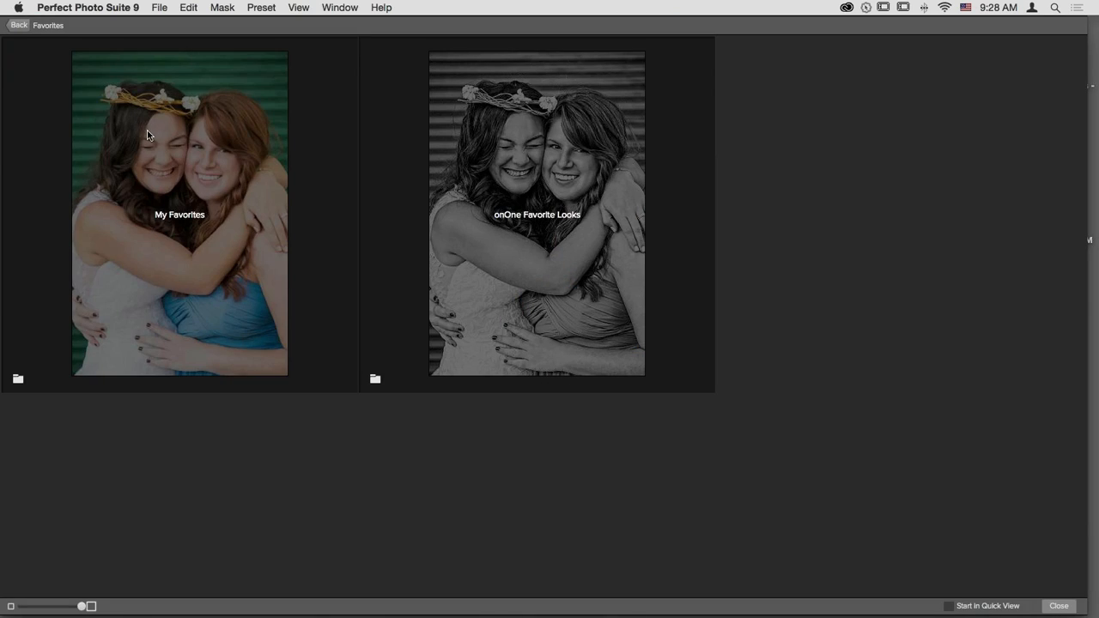
- Browse the onOne Favorite Looks previews and apply onOne - Color Fade to the bridal photo
click(568, 238)
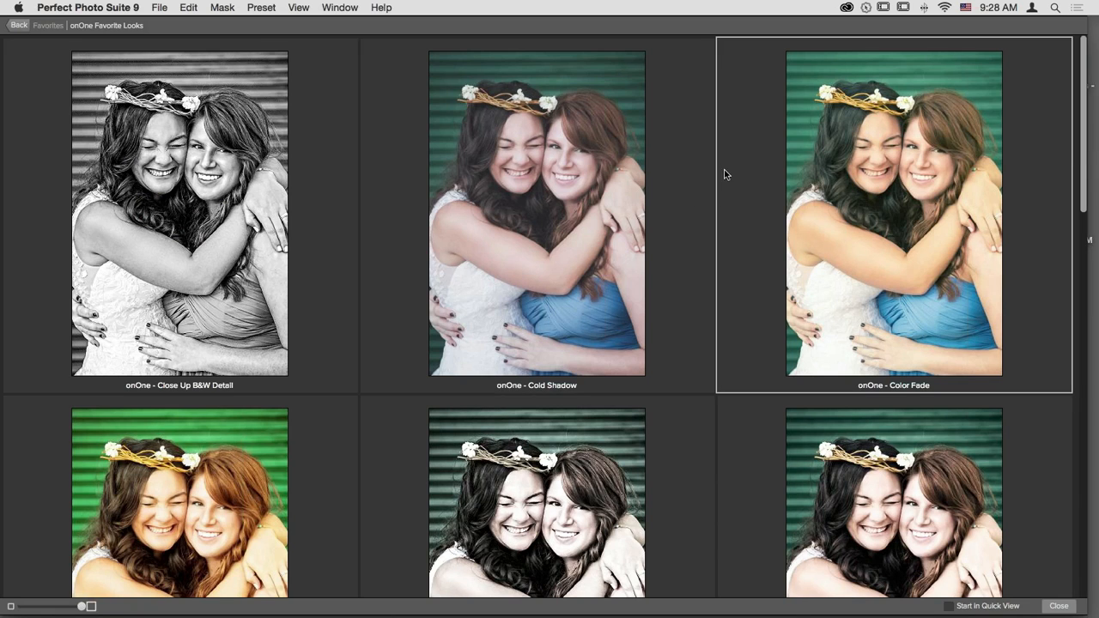
scroll(709, 158, down, 1)
scroll(710, 158, down, 10)
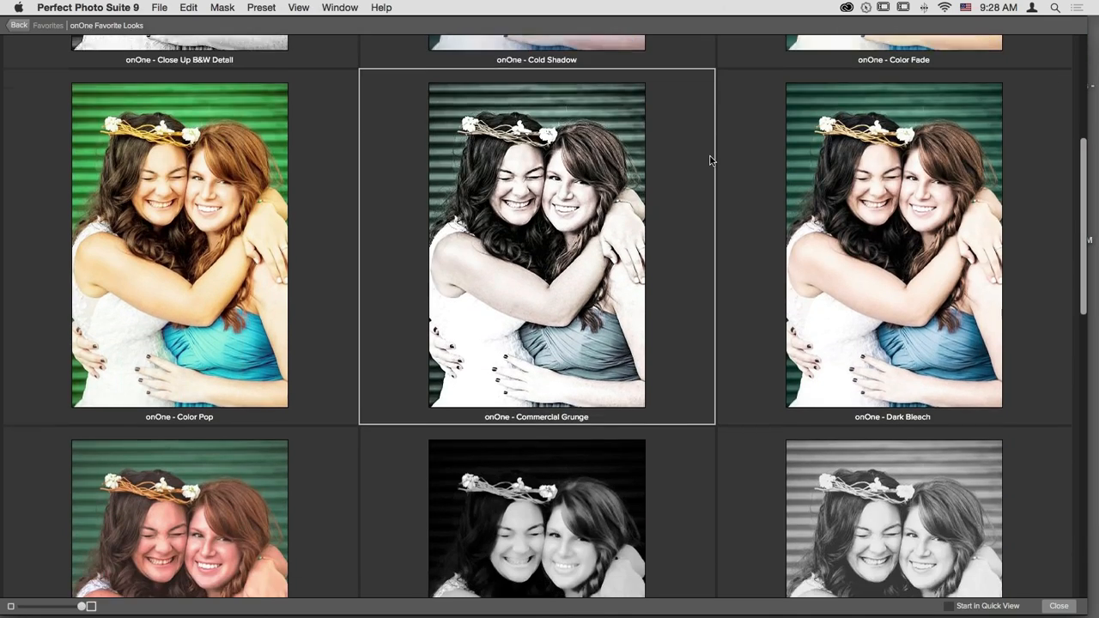
scroll(709, 159, down, 4)
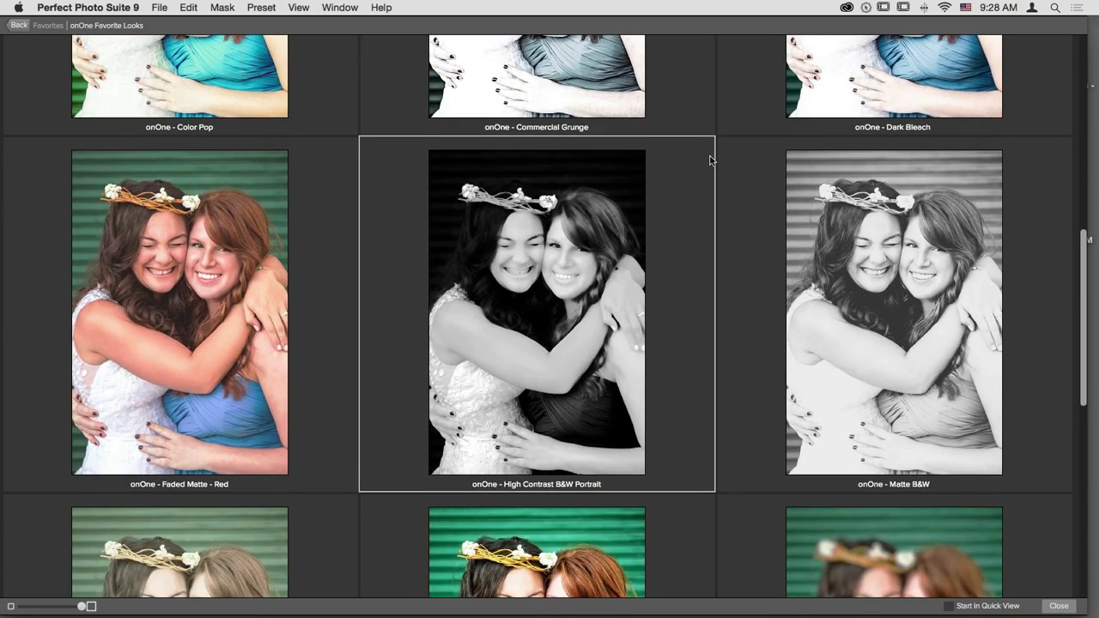
scroll(850, 318, down, 4)
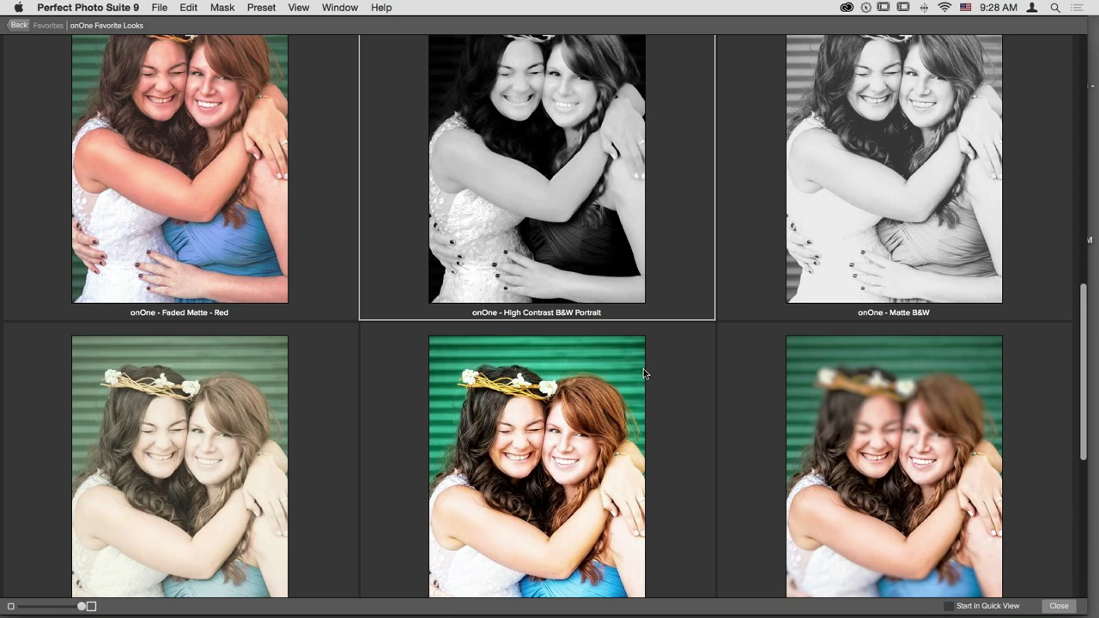
scroll(647, 354, down, 10)
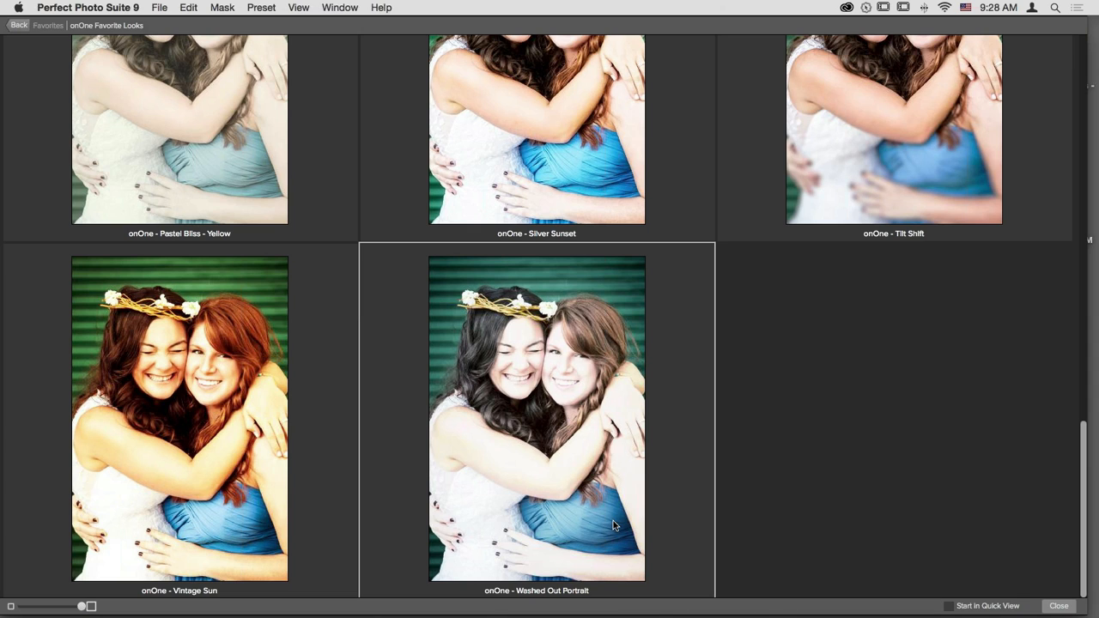
scroll(776, 382, up, 4)
scroll(776, 382, up, 15)
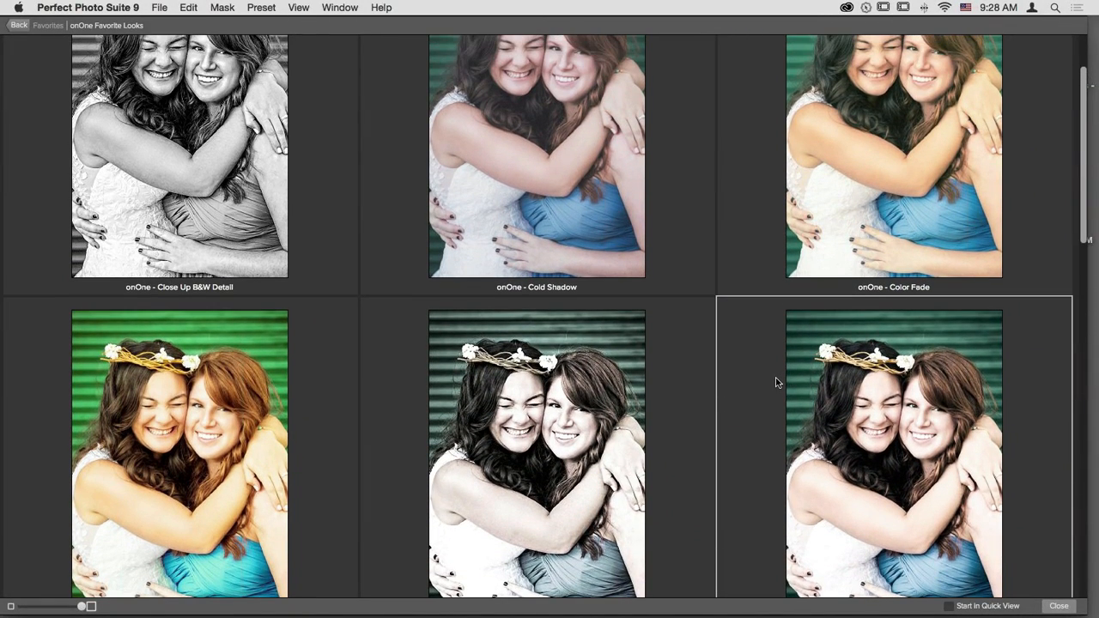
scroll(776, 383, up, 2)
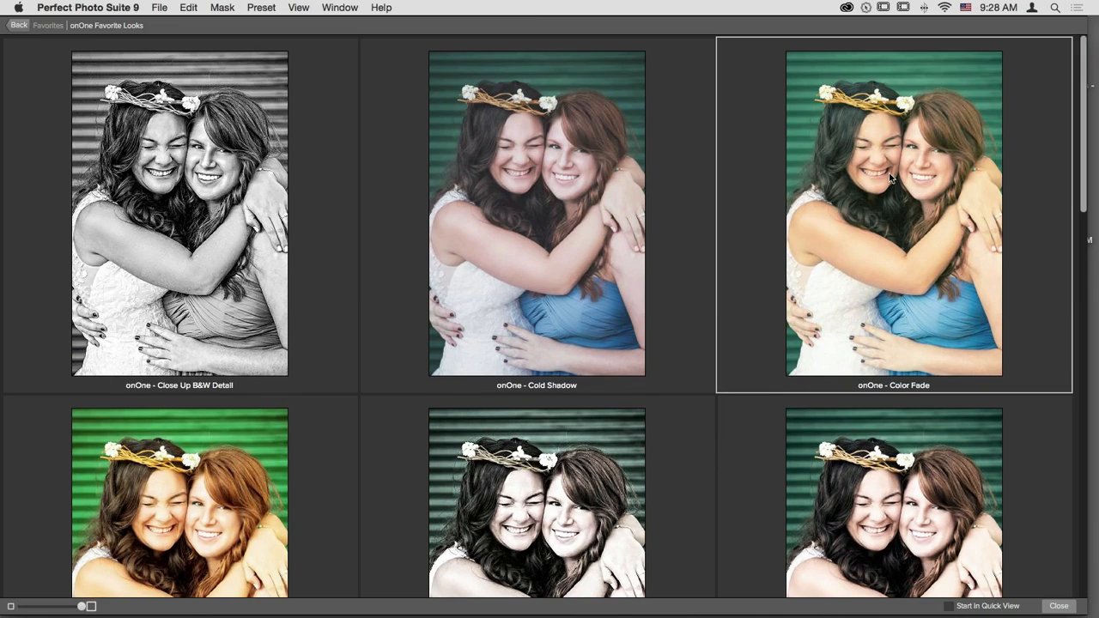
click(862, 238)
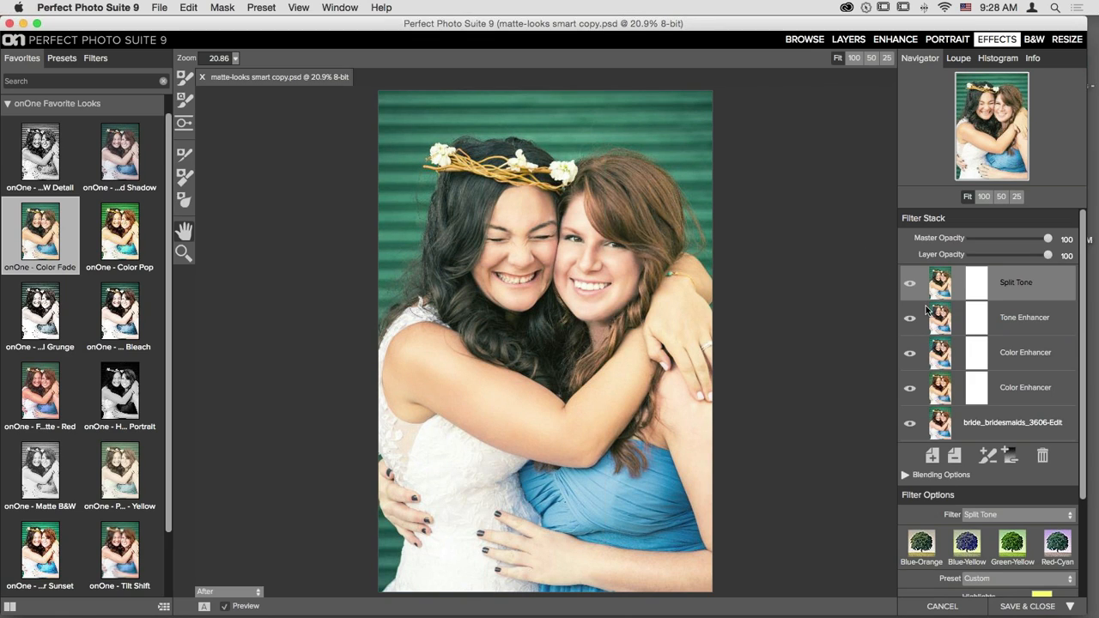
- Compare Split Tone on and off, set its opacity to 70, then delete the Color Fade filters
scroll(975, 352, down, 2)
scroll(975, 352, up, 2)
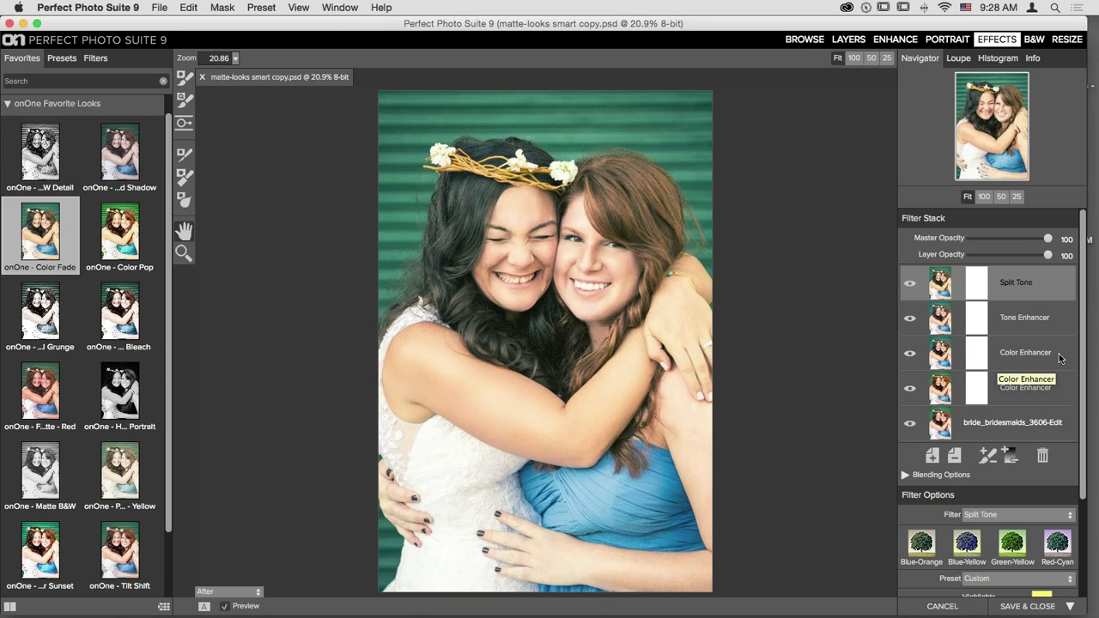
click(913, 286)
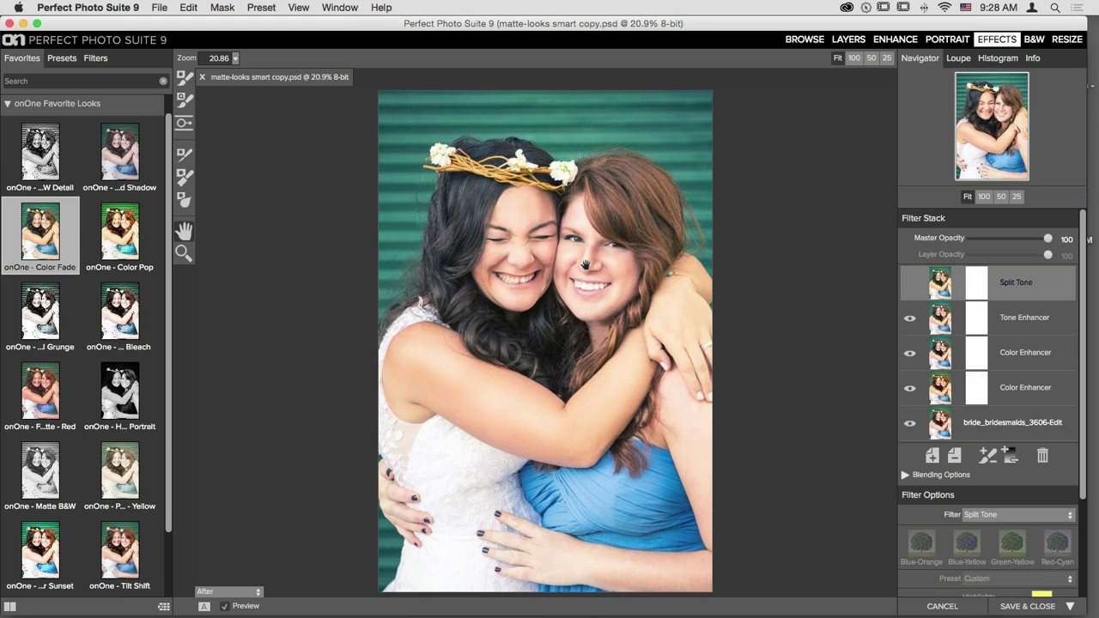
click(911, 286)
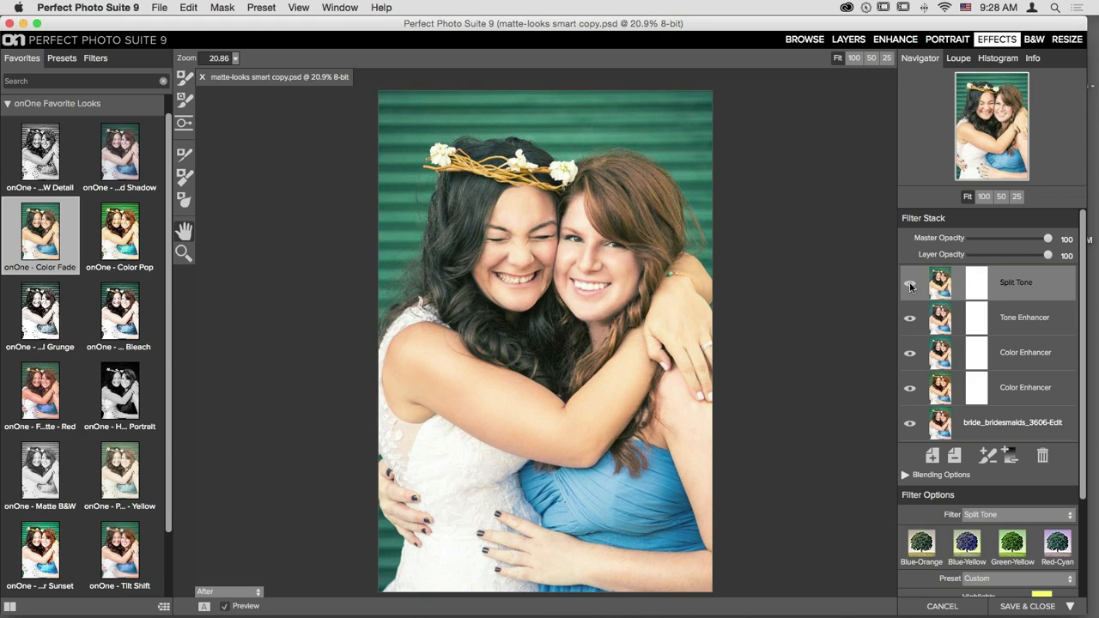
click(911, 286)
click(911, 285)
click(912, 286)
click(911, 286)
drag(1049, 257, 1027, 264)
click(1049, 460)
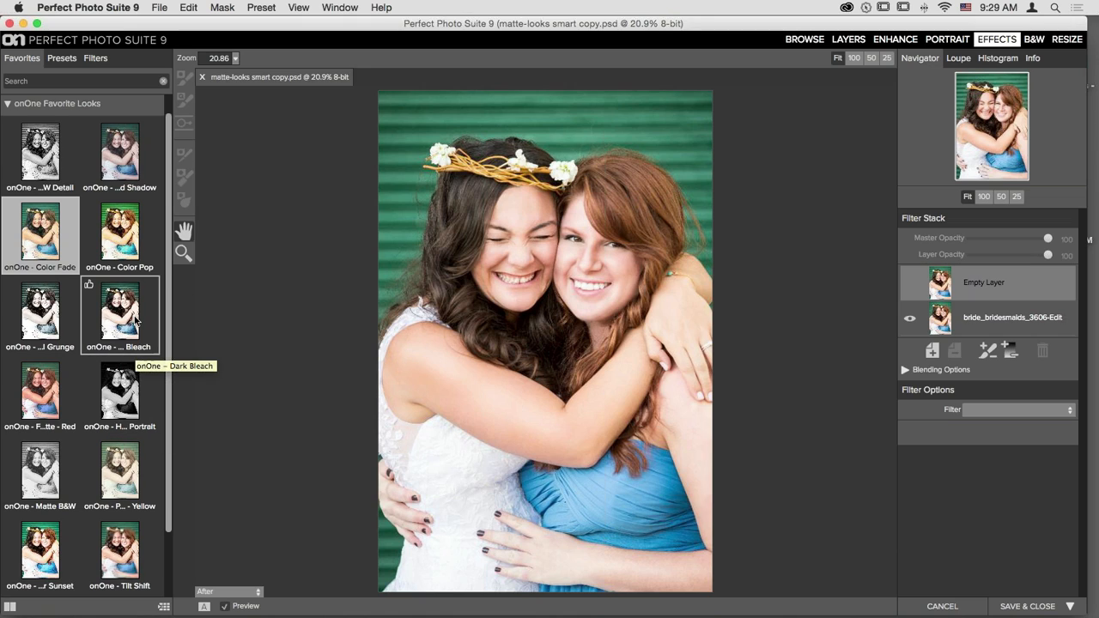
- Apply the onOne - Matte B&W look and scroll through its Tone Enhancer settings
click(56, 461)
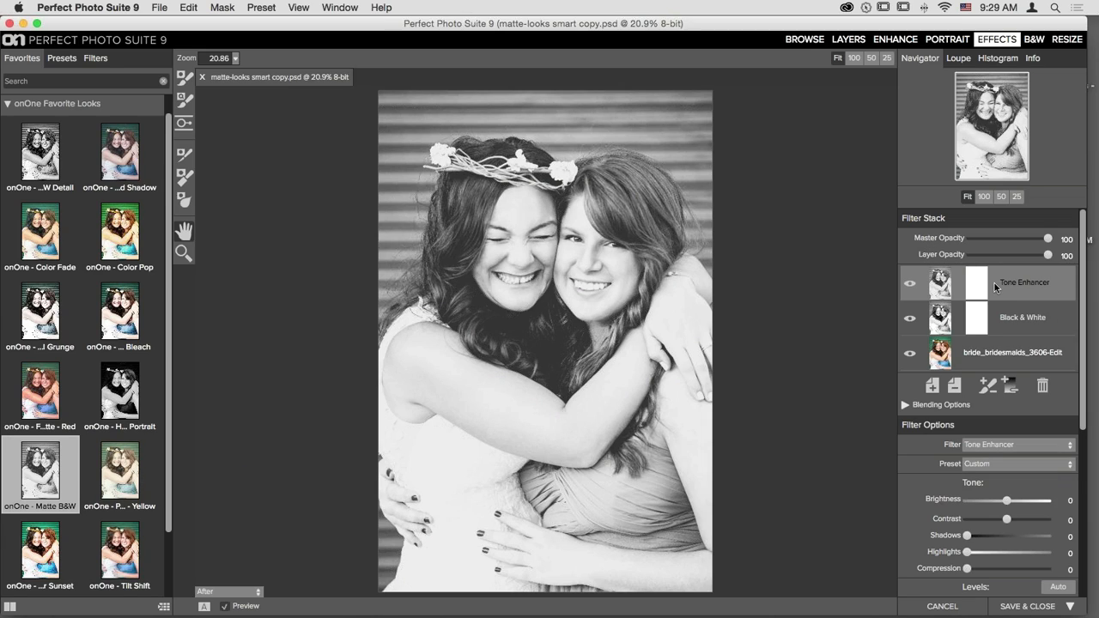
scroll(1015, 506, down, 3)
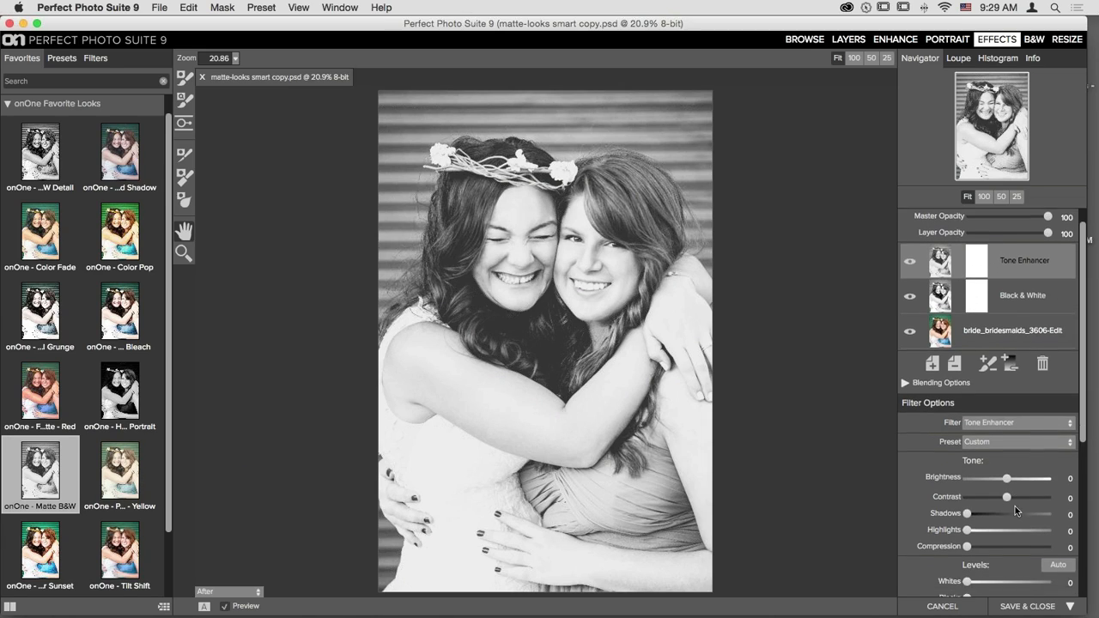
scroll(1015, 506, down, 8)
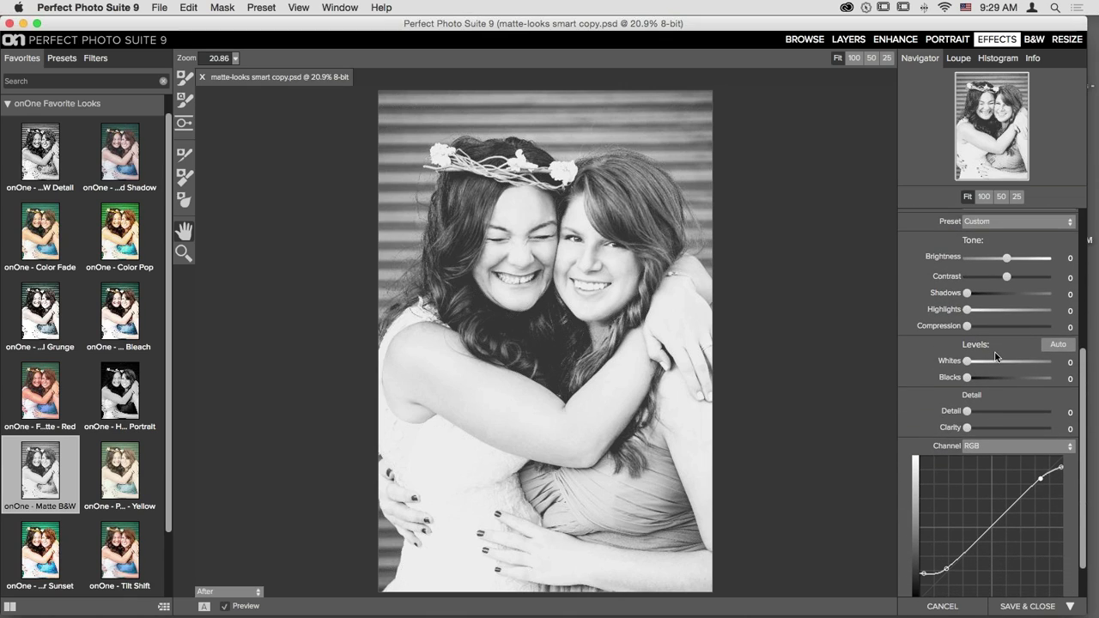
scroll(996, 358, up, 10)
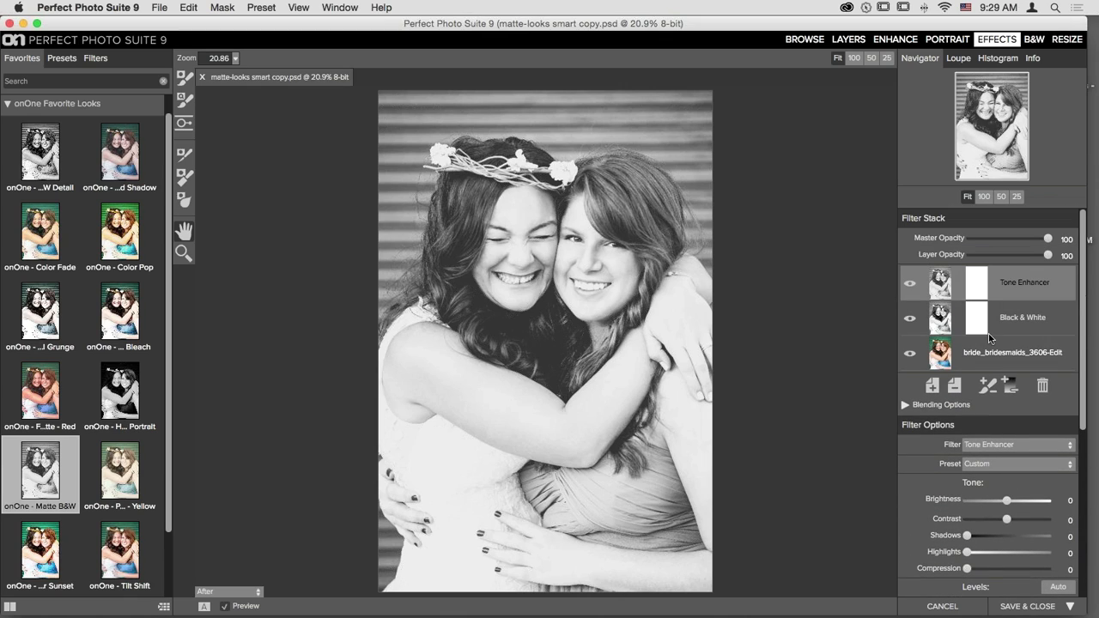
- Review the Black & White filter options, reselect Tone Enhancer, and Save & Close the look
click(941, 316)
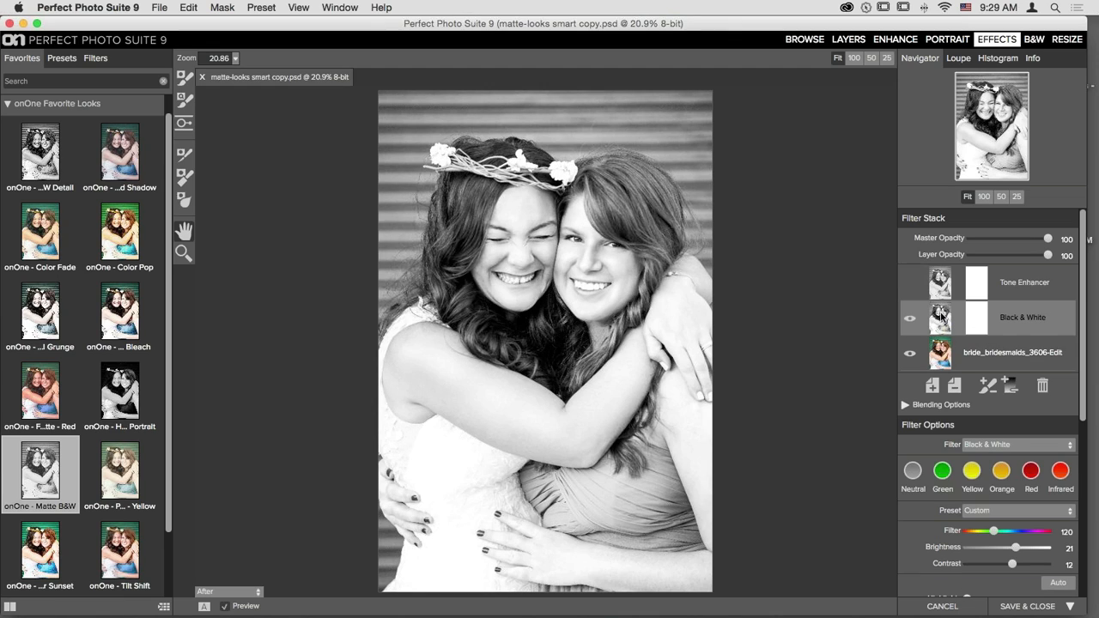
scroll(998, 397, down, 5)
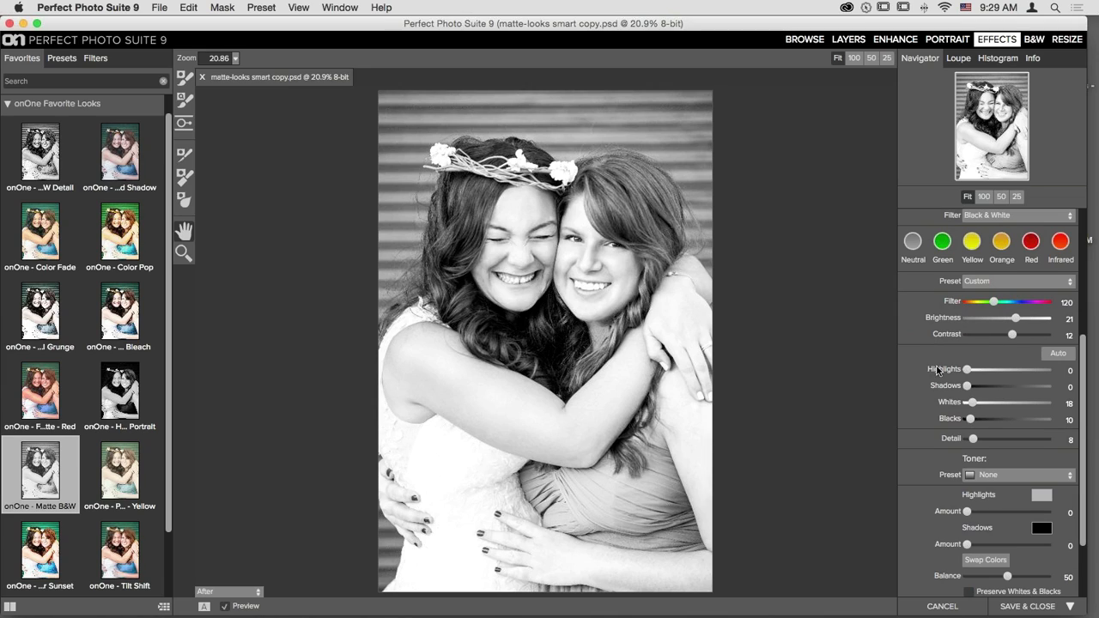
scroll(925, 370, down, 2)
scroll(925, 371, down, 1)
scroll(916, 387, down, 1)
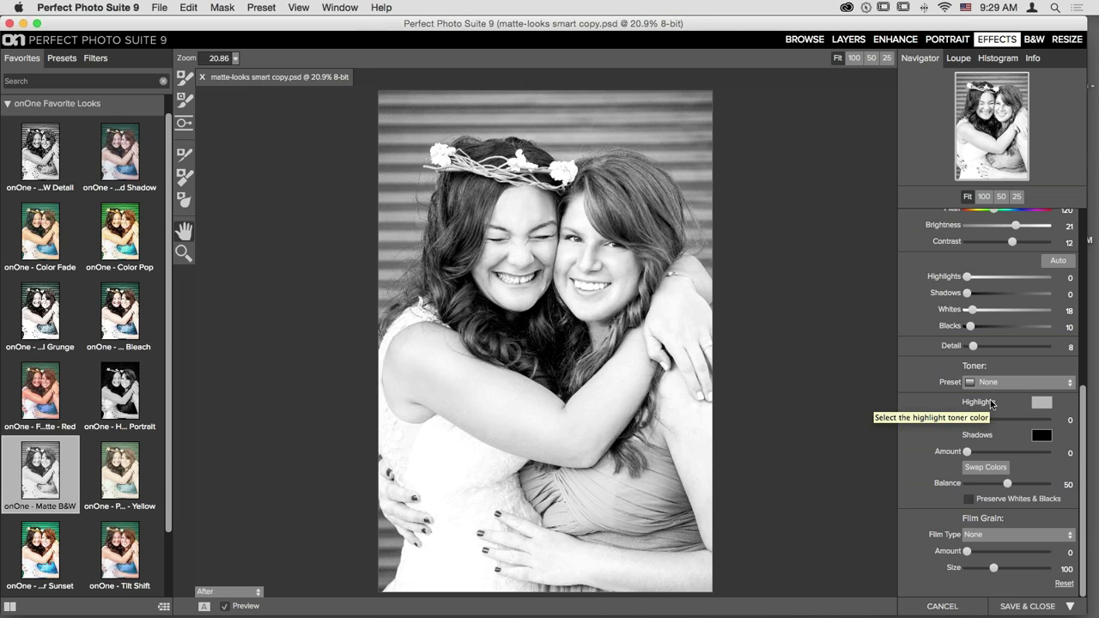
scroll(979, 360, up, 10)
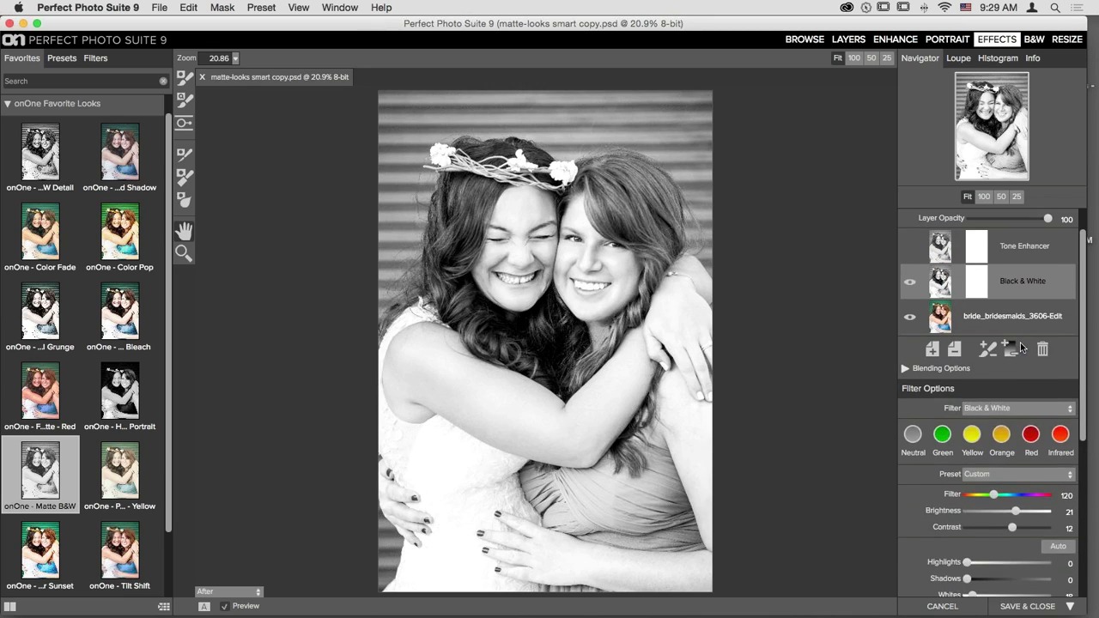
click(938, 279)
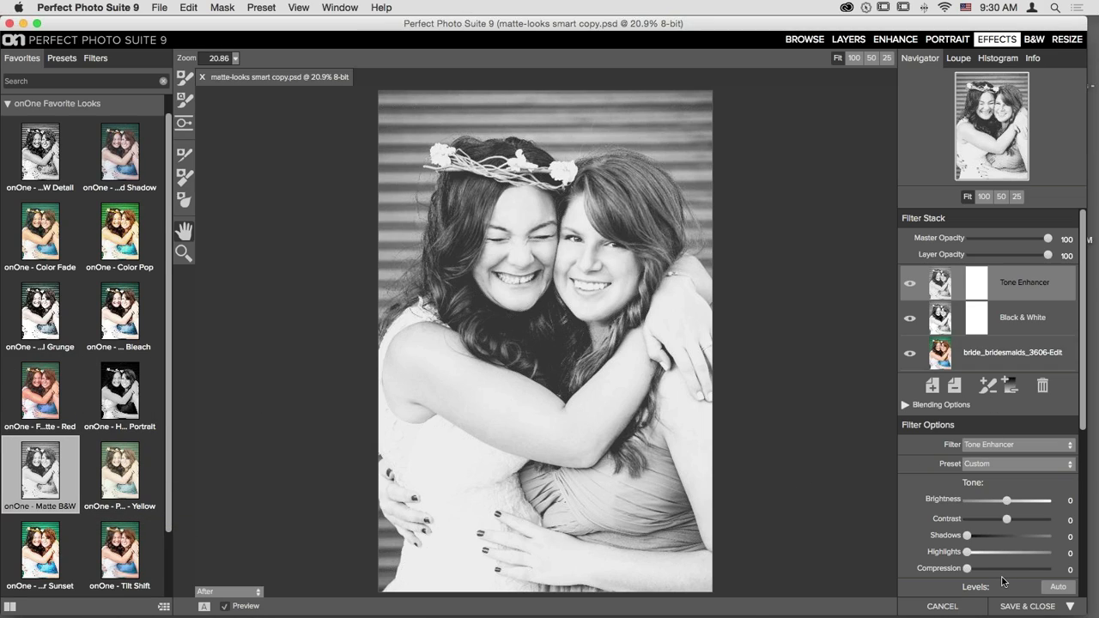
click(1029, 607)
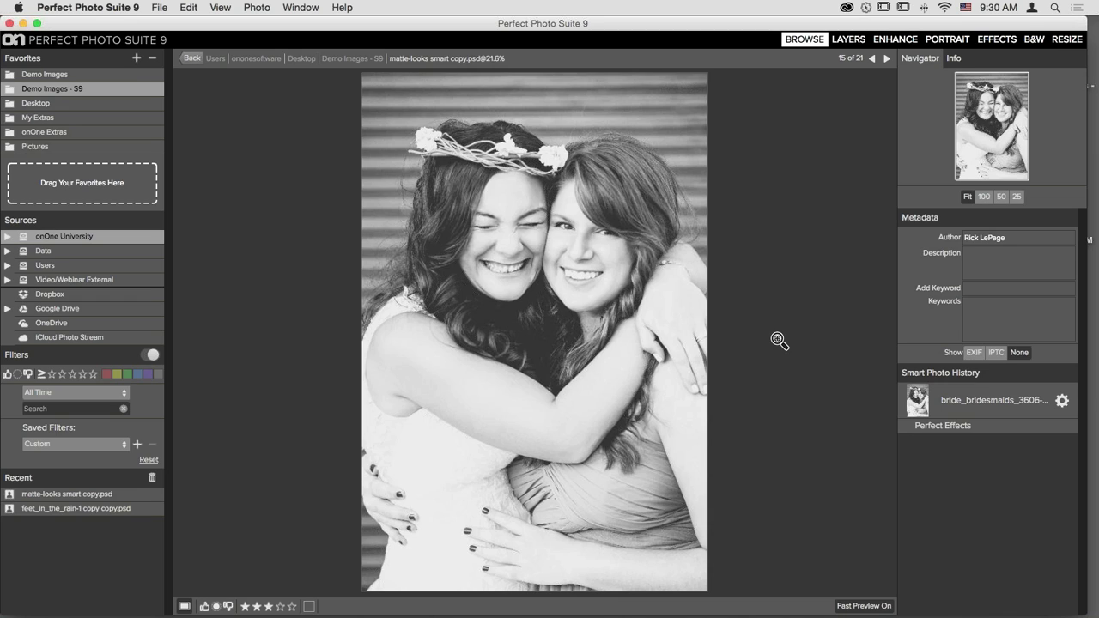
- Show Demo Images - S9 as a thumbnail grid and reopen the Perfect Effects edit from Smart Photo History
key(g)
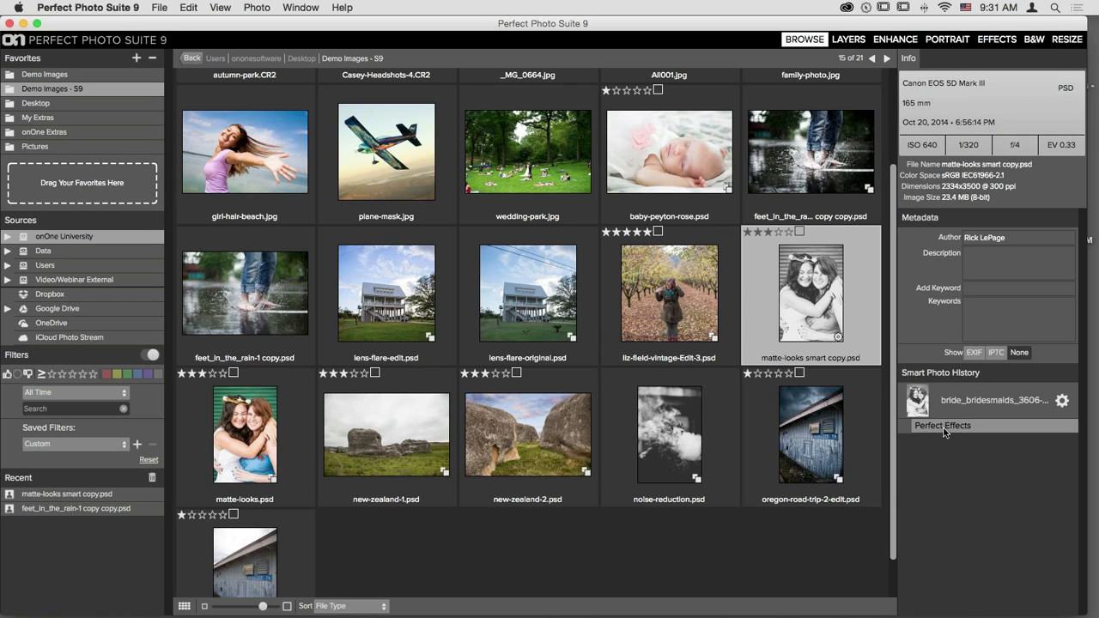
double_click(944, 426)
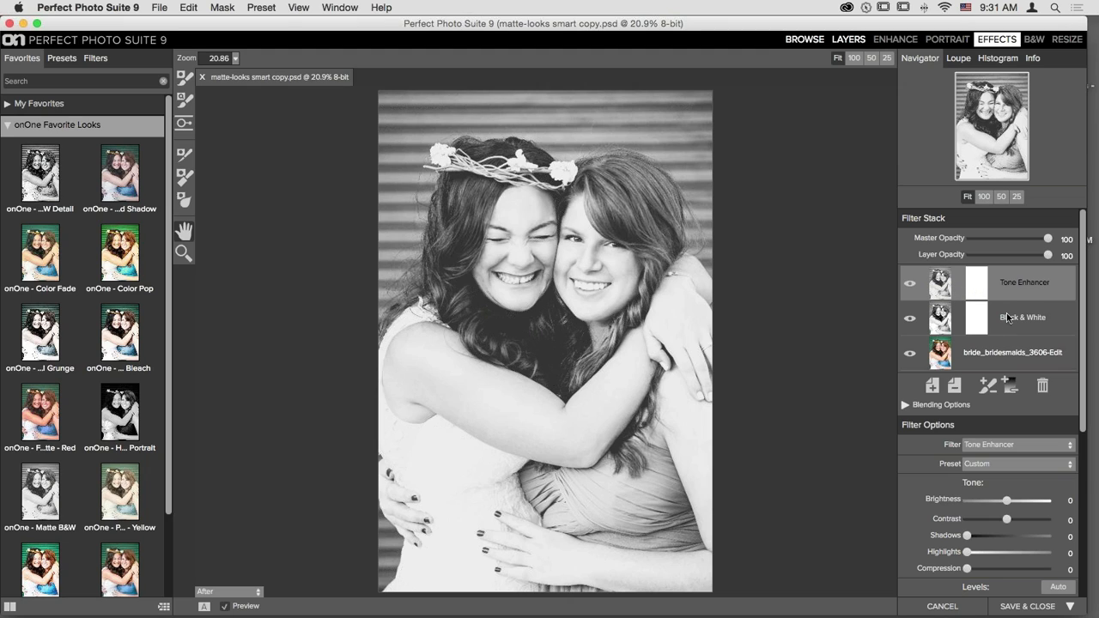
- Give the Black & White layer the Gold & Selenium toner and raise Whites from 18 to 26
click(943, 325)
scroll(1013, 393, down, 10)
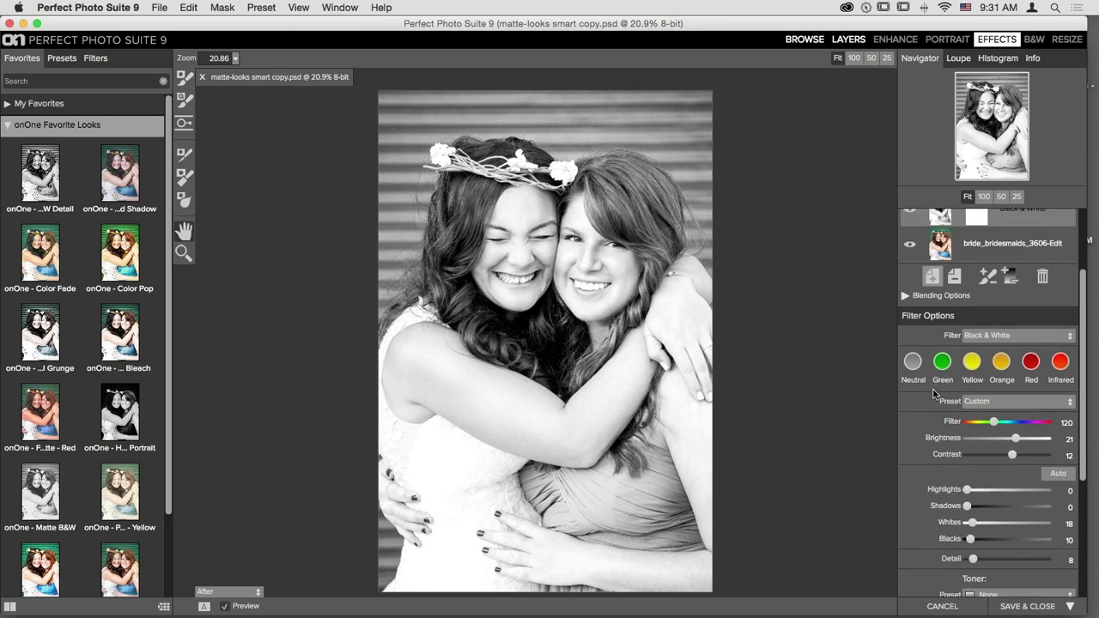
click(1017, 384)
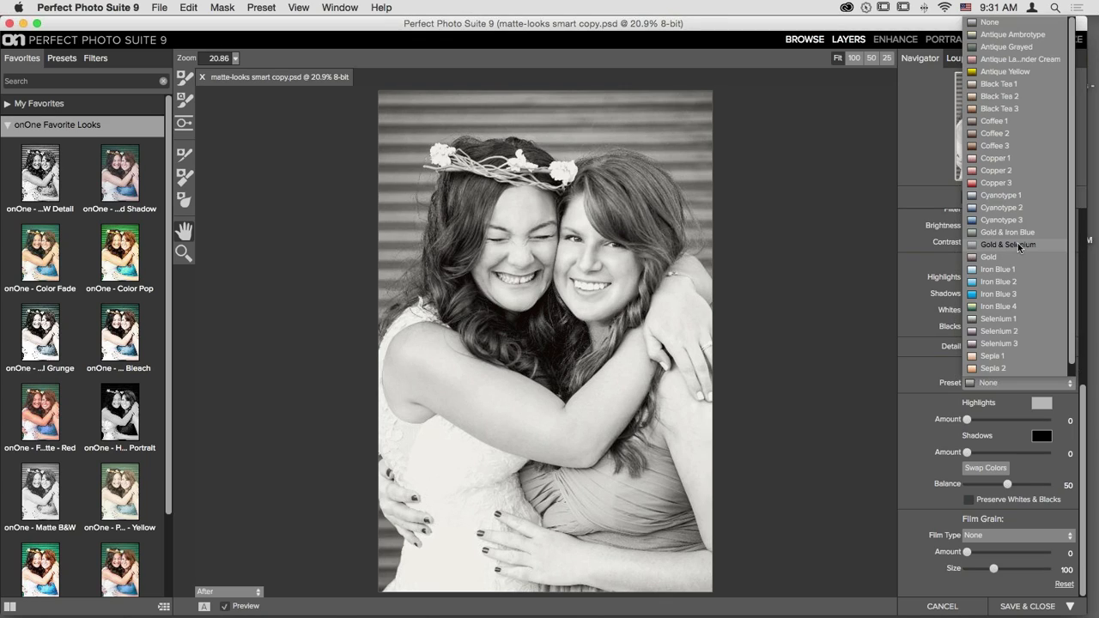
click(1019, 246)
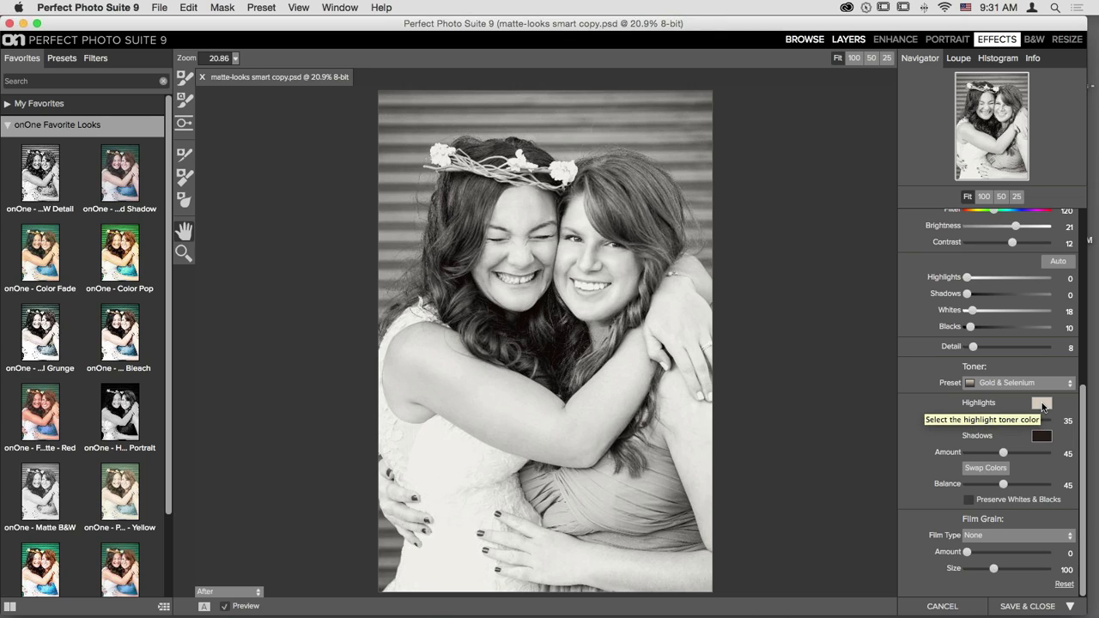
click(1003, 383)
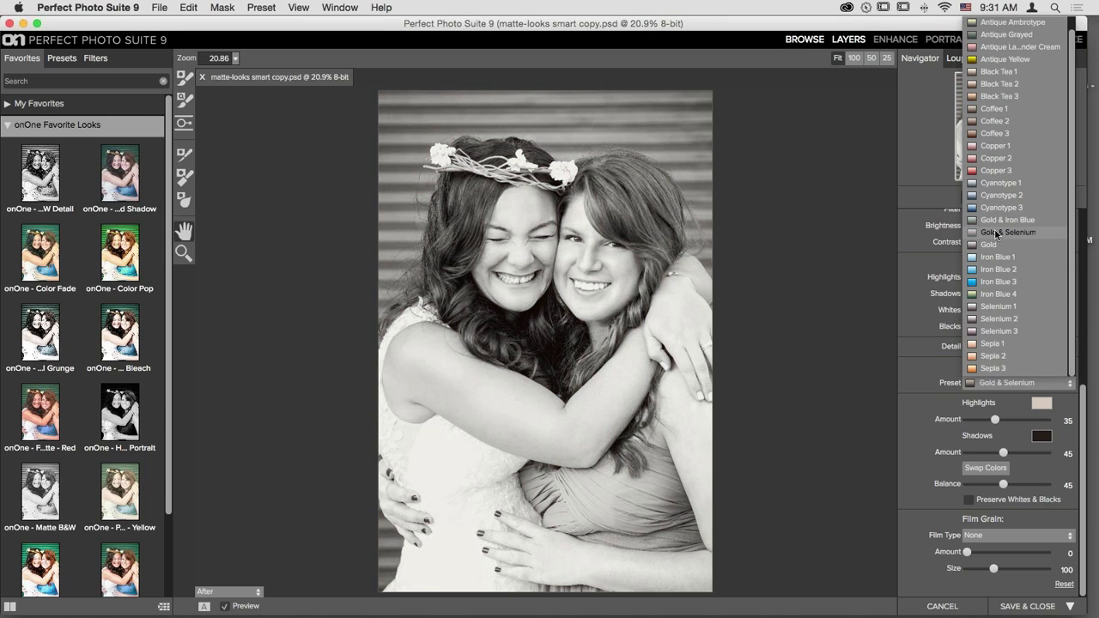
click(997, 233)
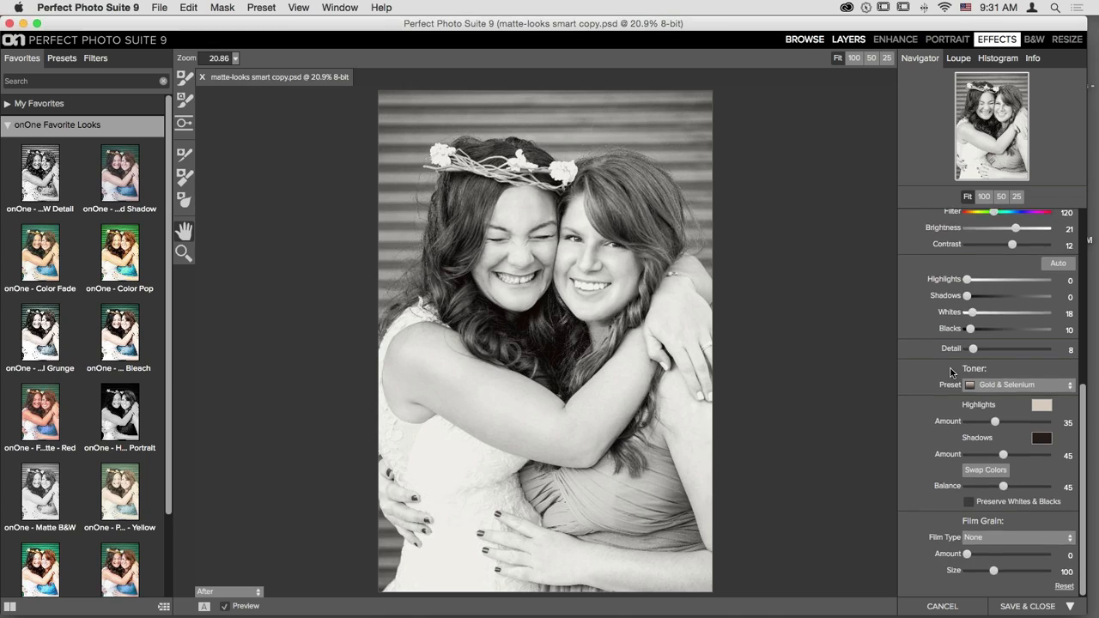
scroll(950, 372, up, 5)
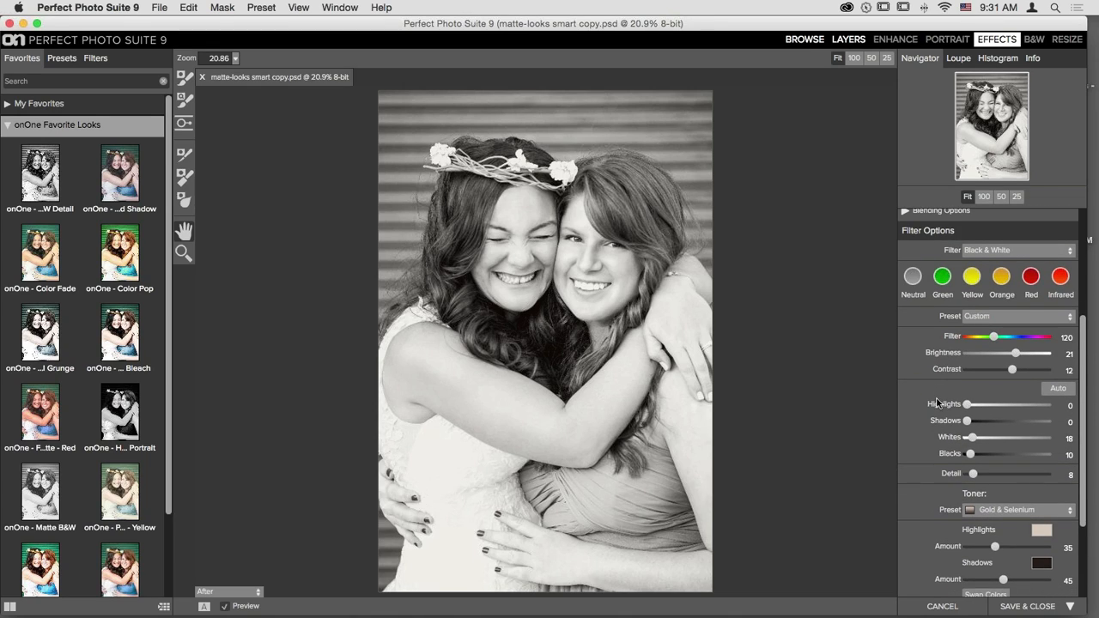
drag(973, 440, 971, 457)
scroll(989, 409, up, 5)
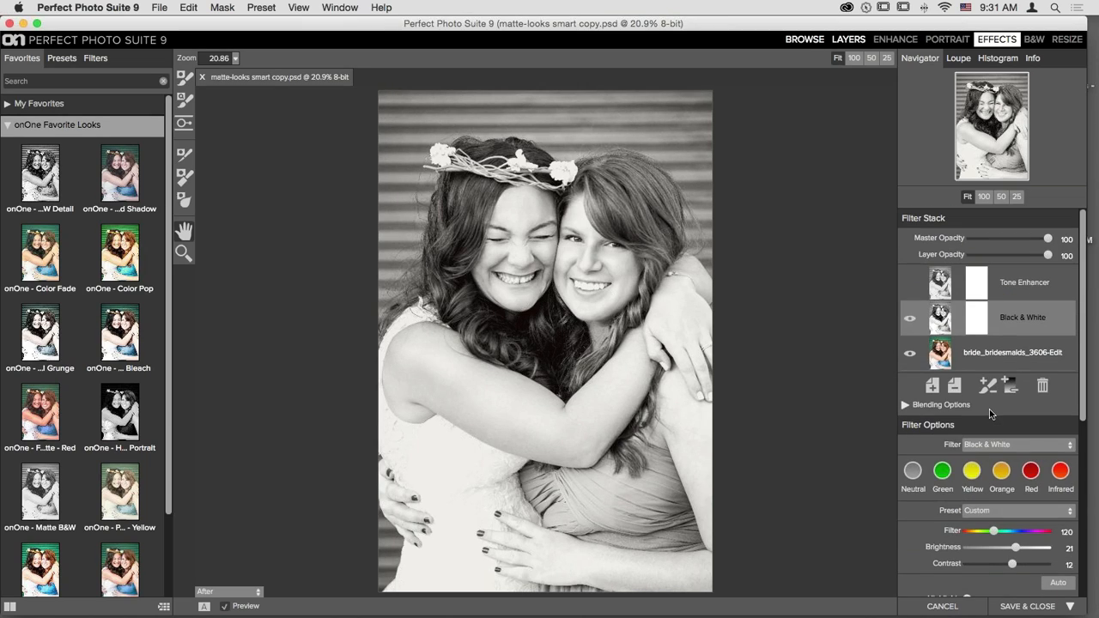
click(943, 294)
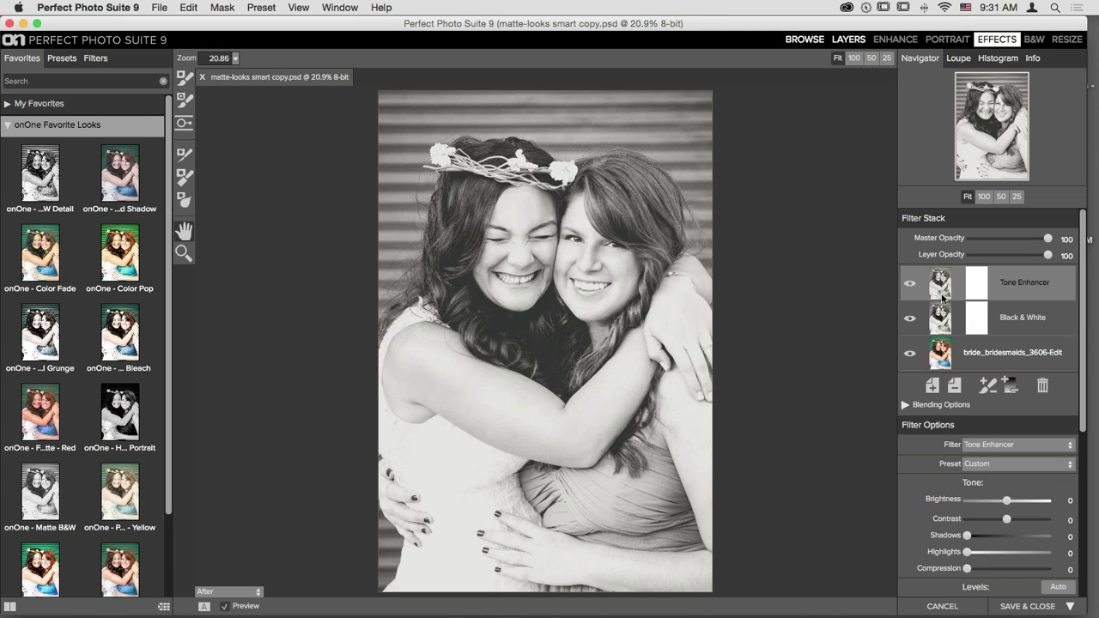
- Raise Tone Enhancer Clarity from 0 to 6, then Save & Close the matte portrait
scroll(1008, 387, down, 5)
scroll(1008, 387, down, 1)
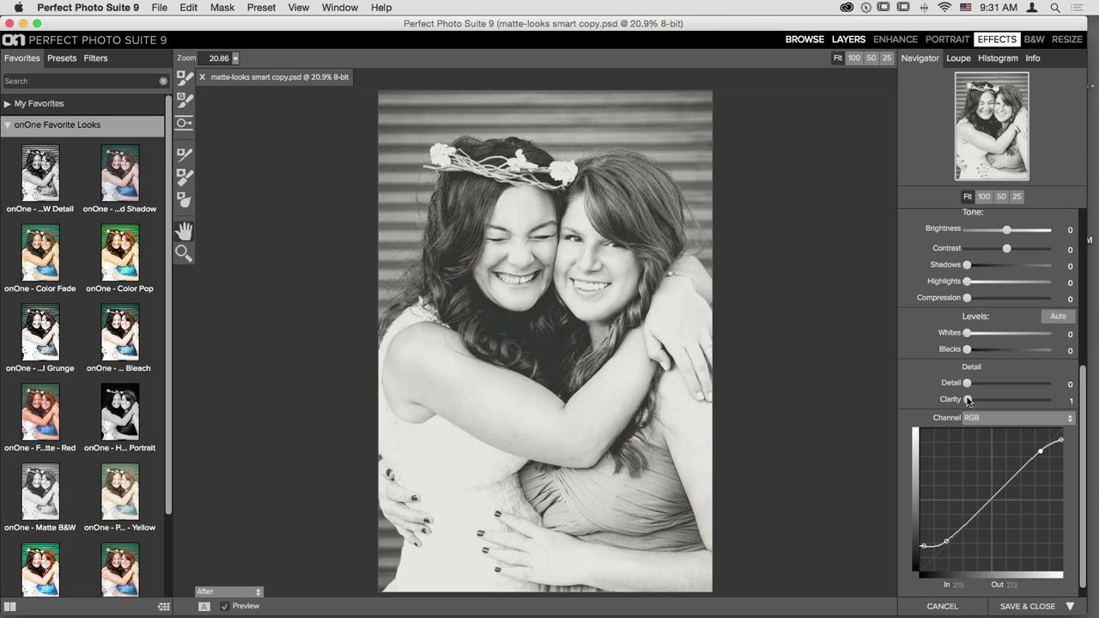
drag(967, 399, 970, 386)
scroll(1040, 391, up, 10)
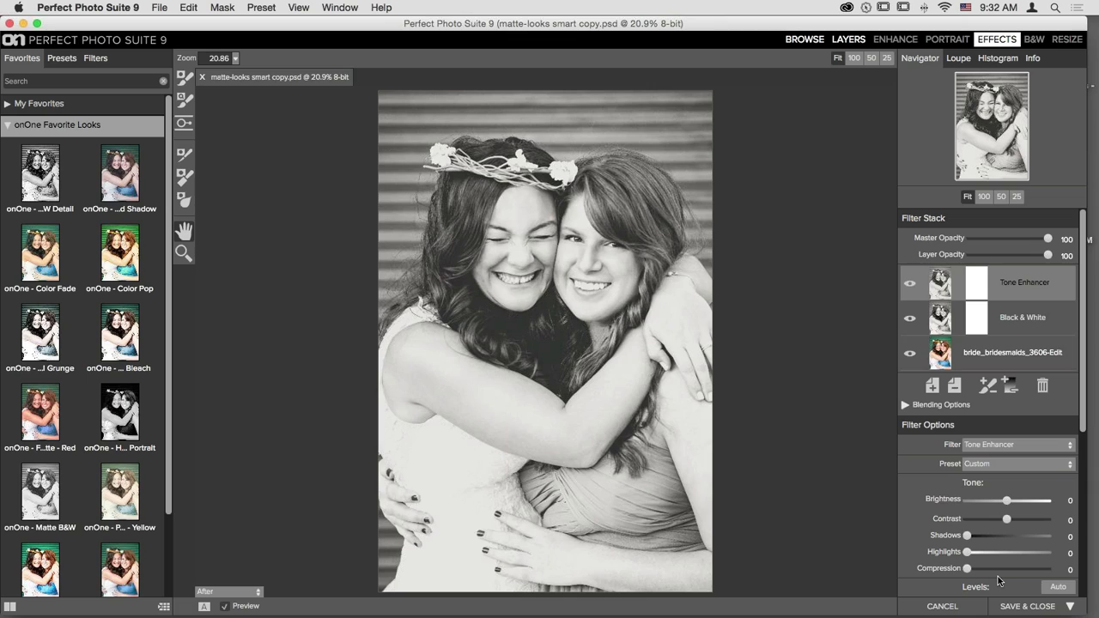
click(1016, 607)
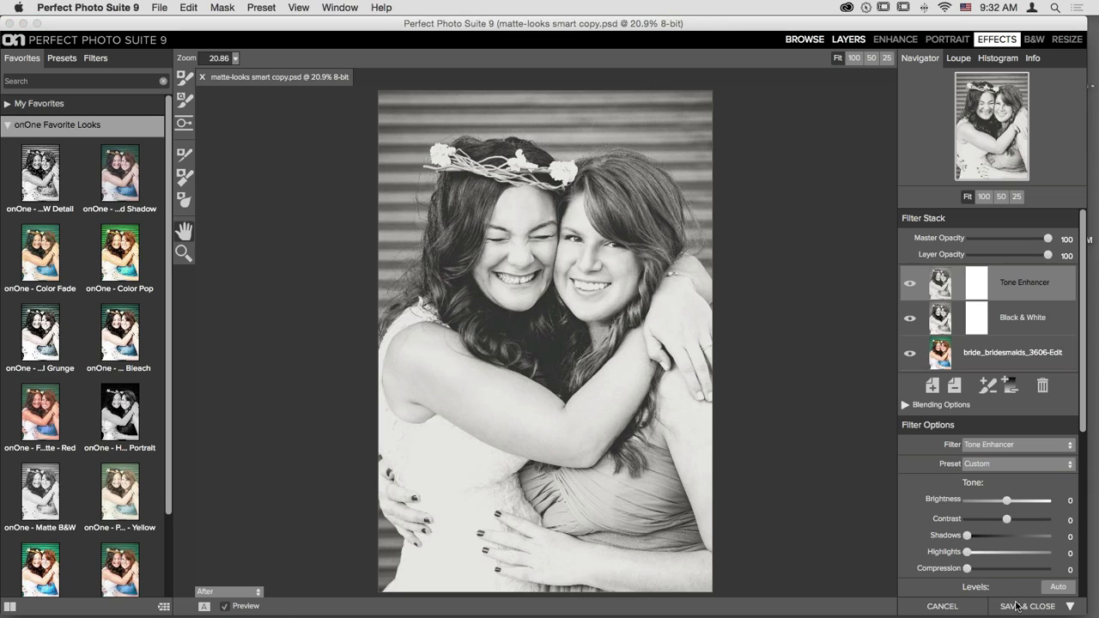
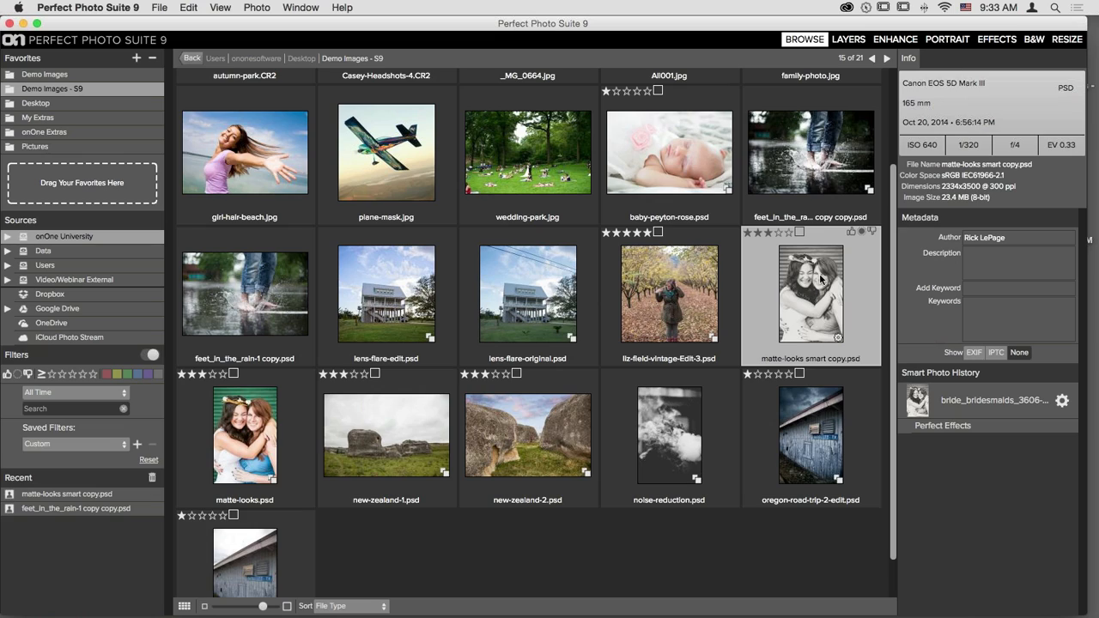
- Open noise-reduction.psd in the Enhance module as an editable copy
click(378, 158)
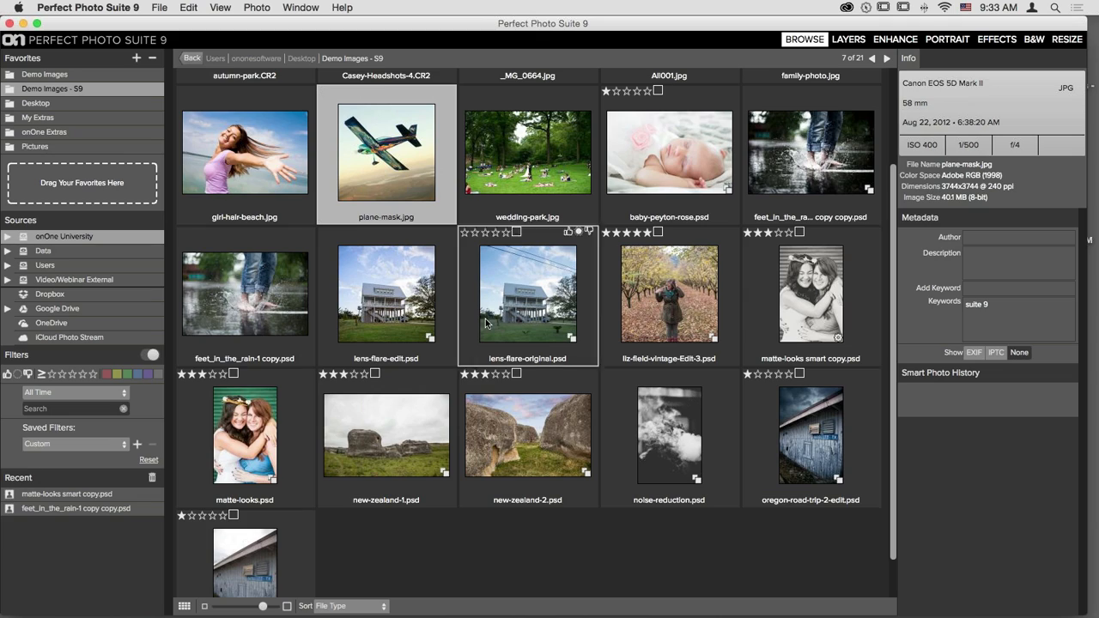
click(683, 431)
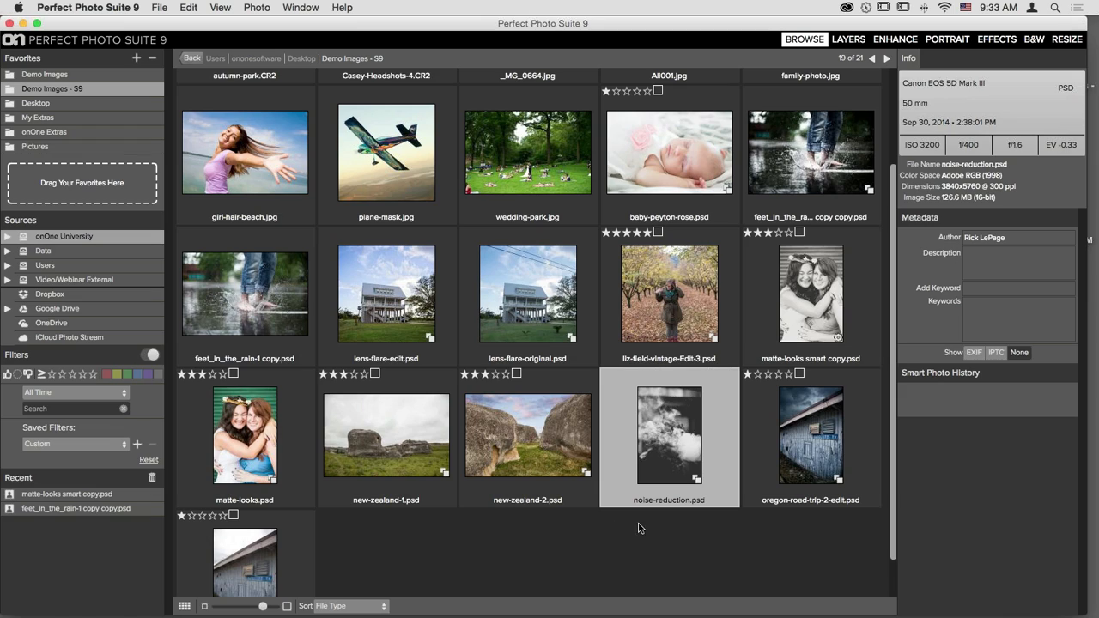
click(895, 39)
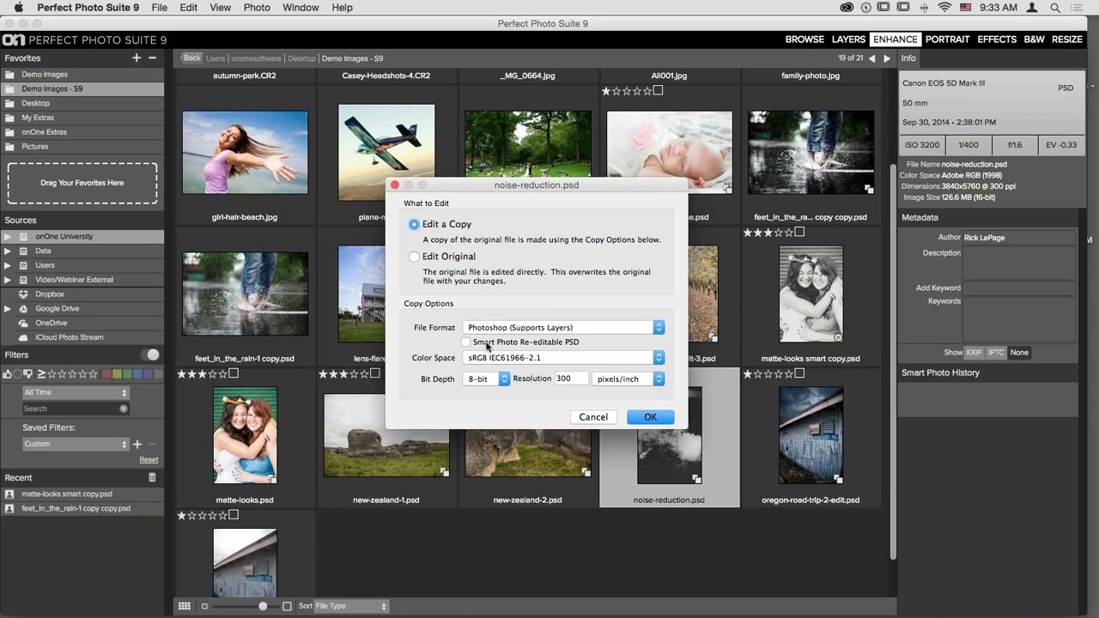
click(659, 420)
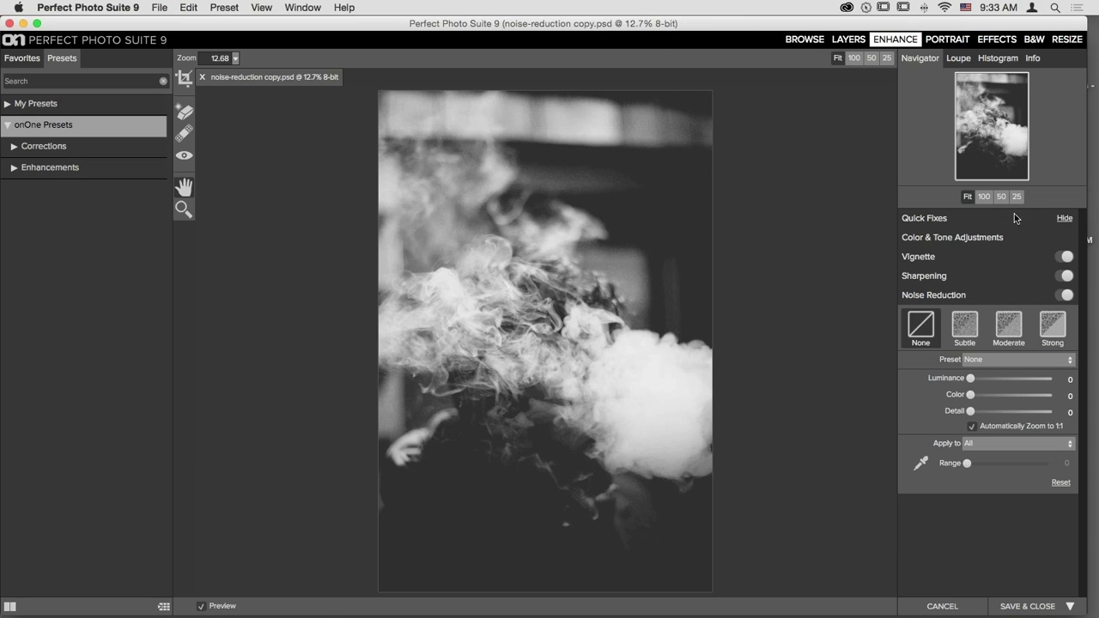
click(1042, 220)
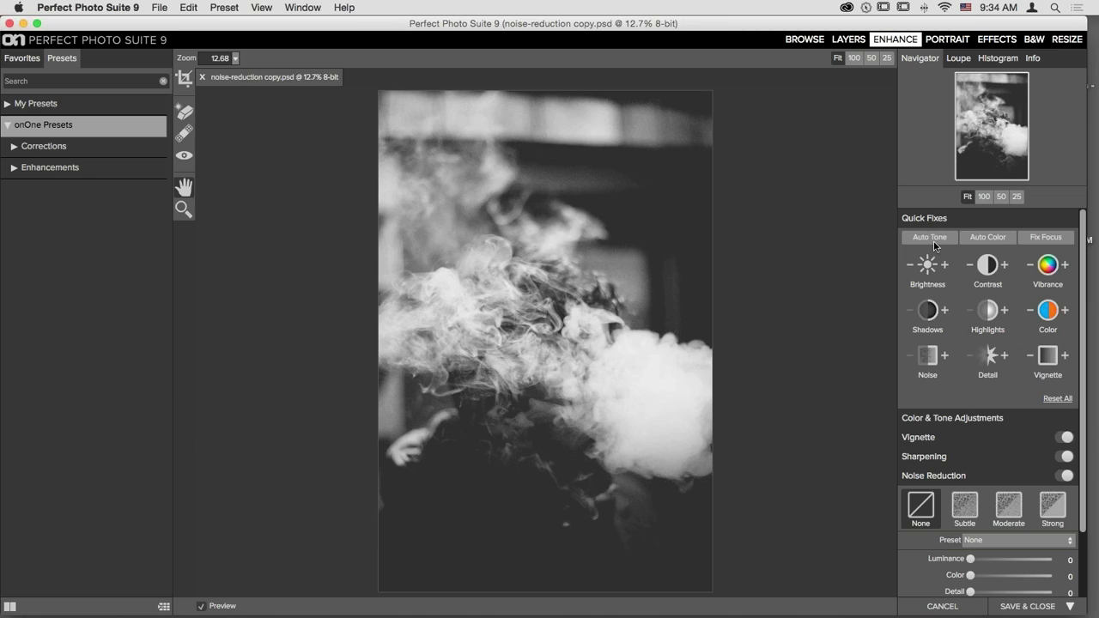
click(186, 79)
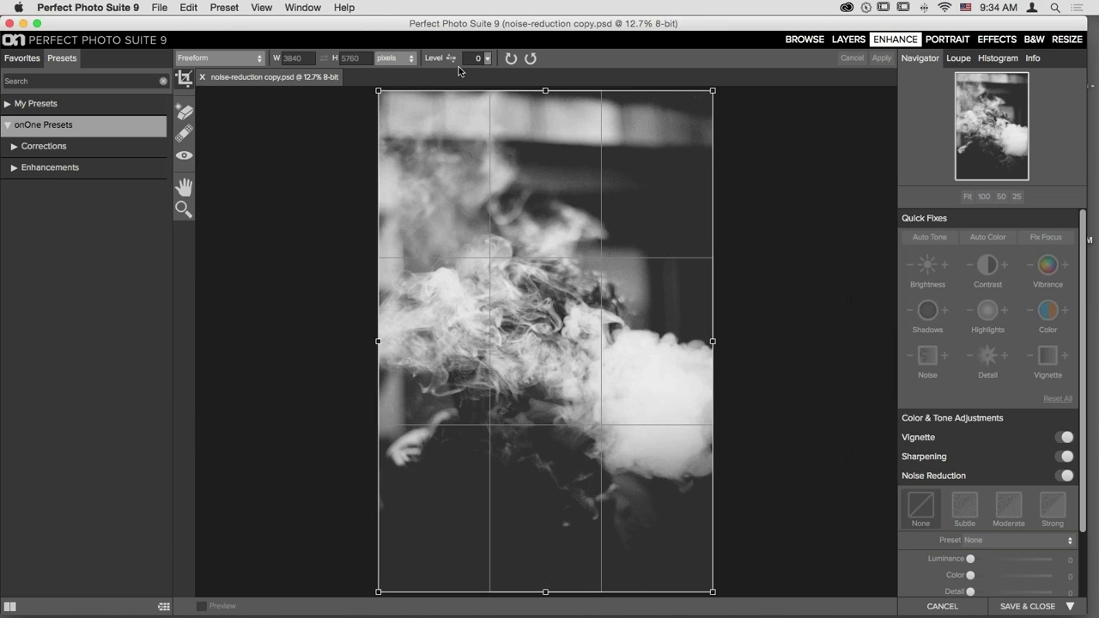
click(258, 58)
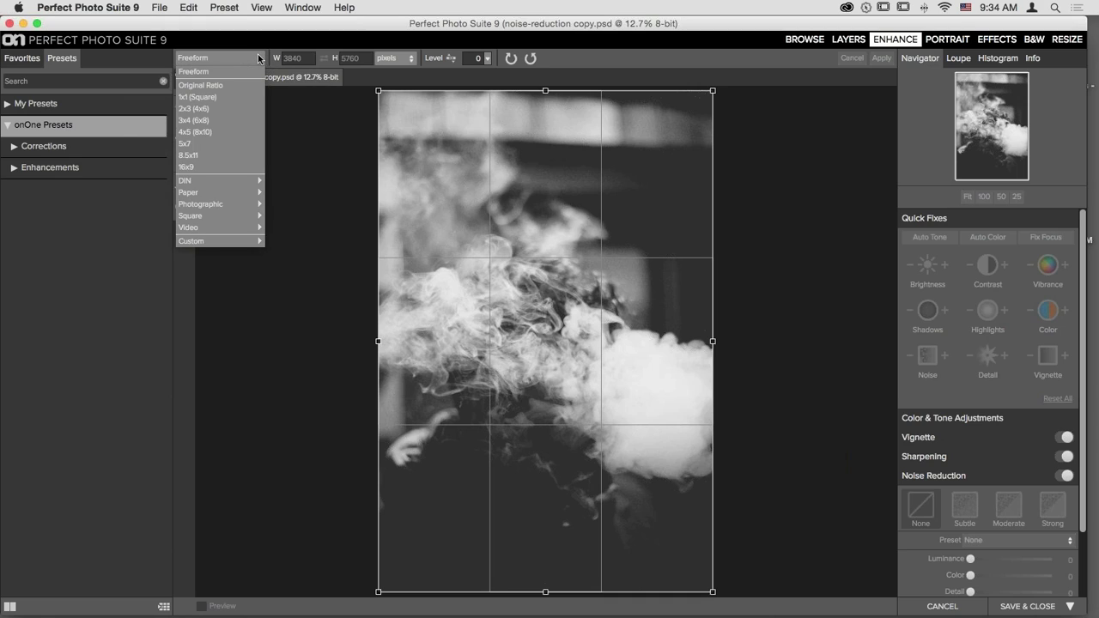
click(258, 57)
click(180, 83)
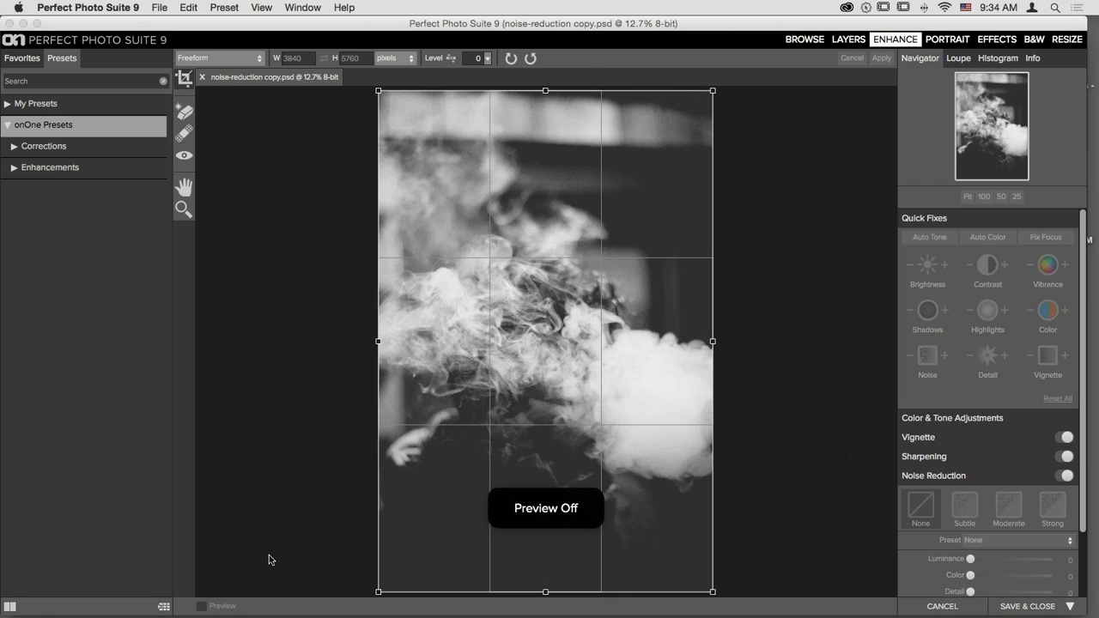
click(184, 183)
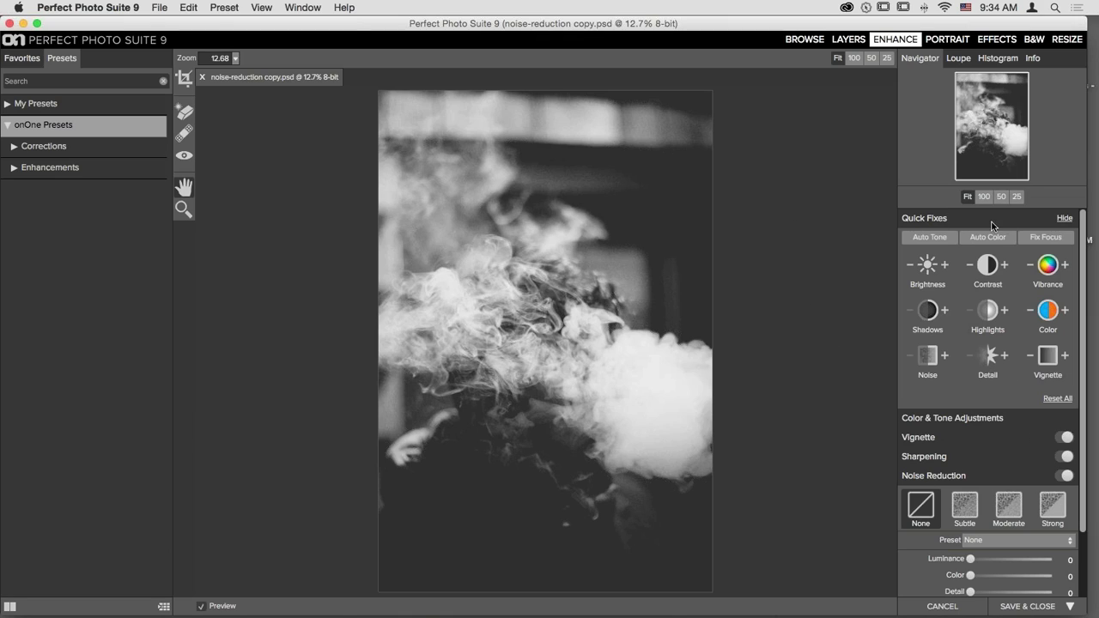
click(1052, 219)
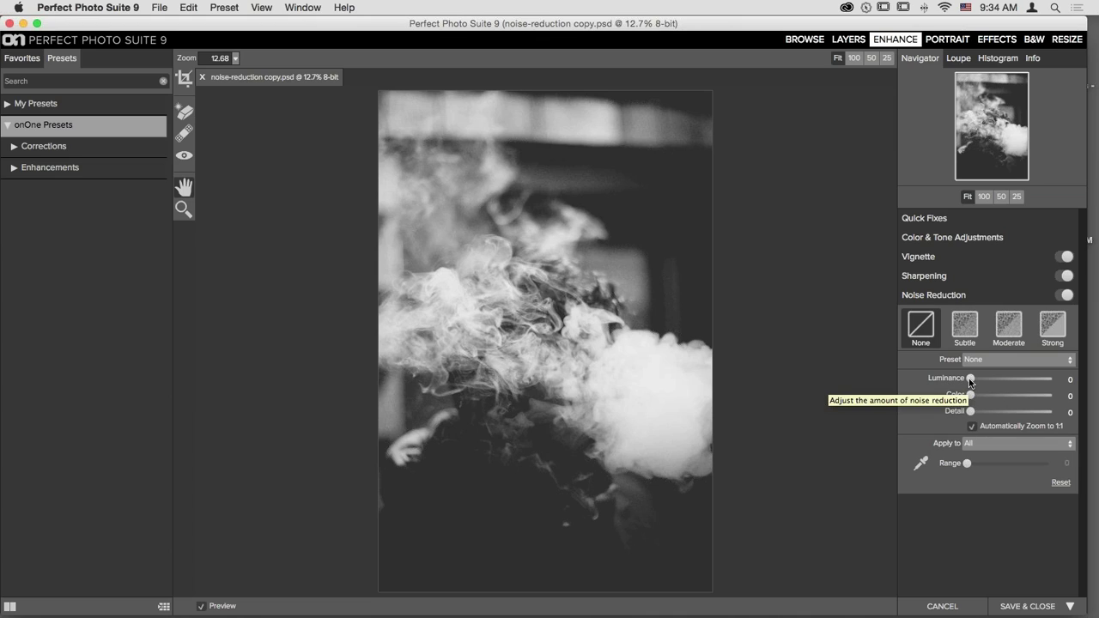
- Set Luminance noise reduction to 6 and pan the 100% view across the smoke
drag(969, 383, 975, 384)
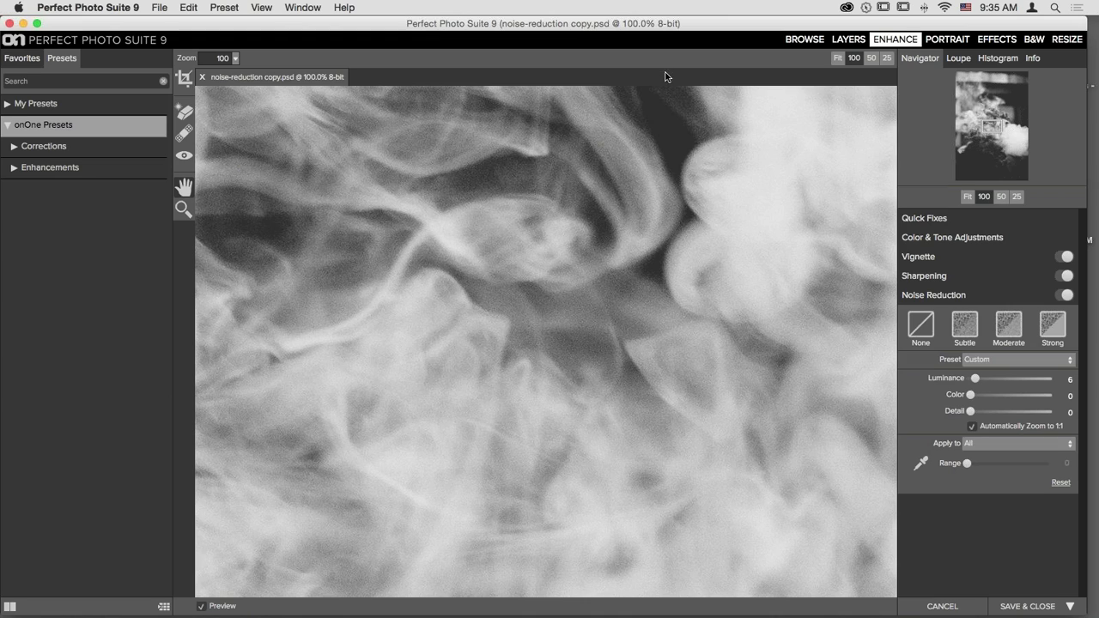
drag(725, 237, 719, 319)
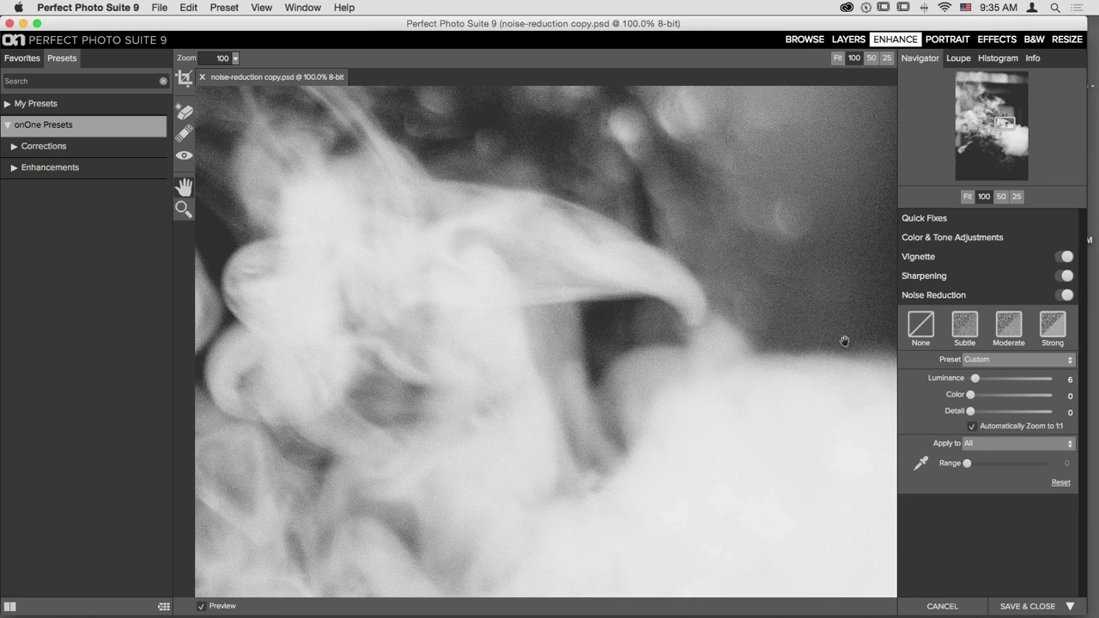
- Start from the Moderate preset, then set Color 0, Luminance 73 and Detail 35
click(1008, 329)
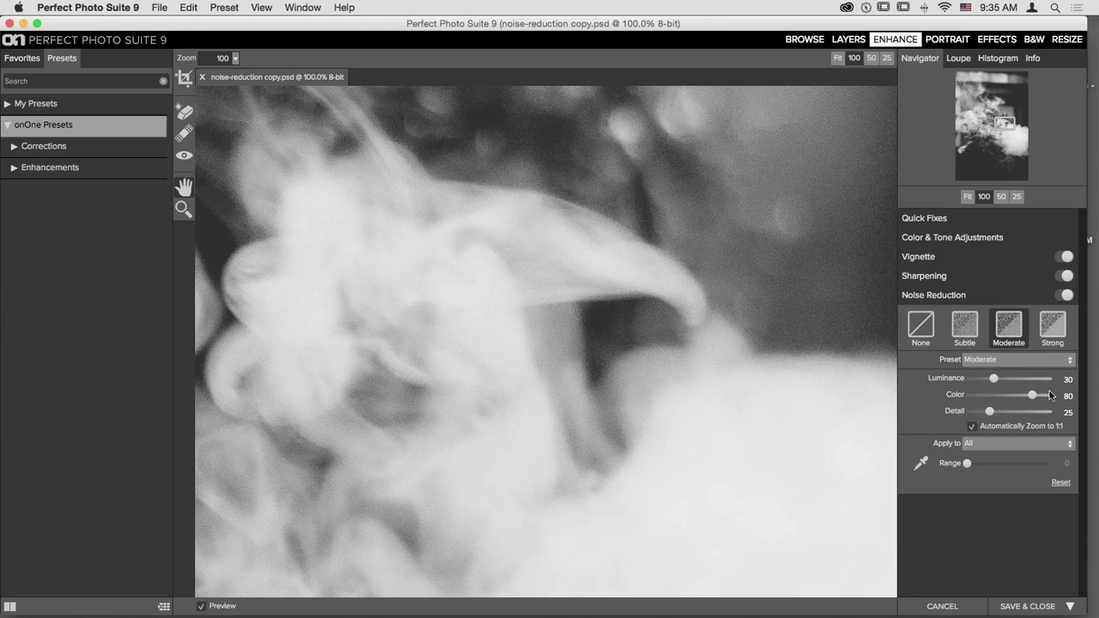
drag(1031, 396, 851, 392)
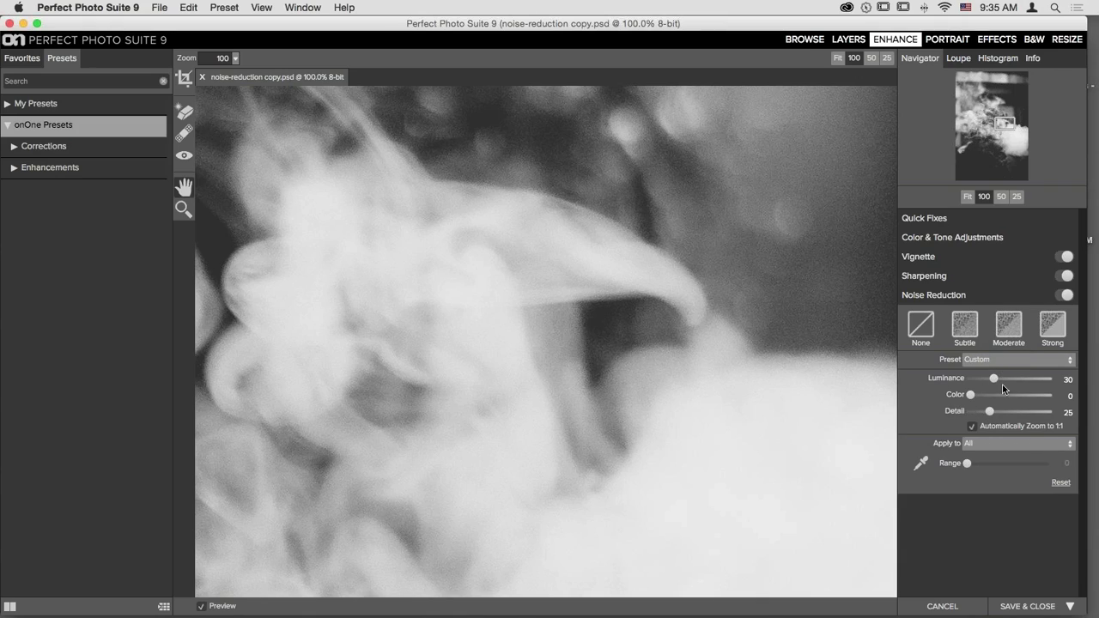
drag(996, 379, 1020, 383)
drag(990, 411, 997, 414)
click(967, 197)
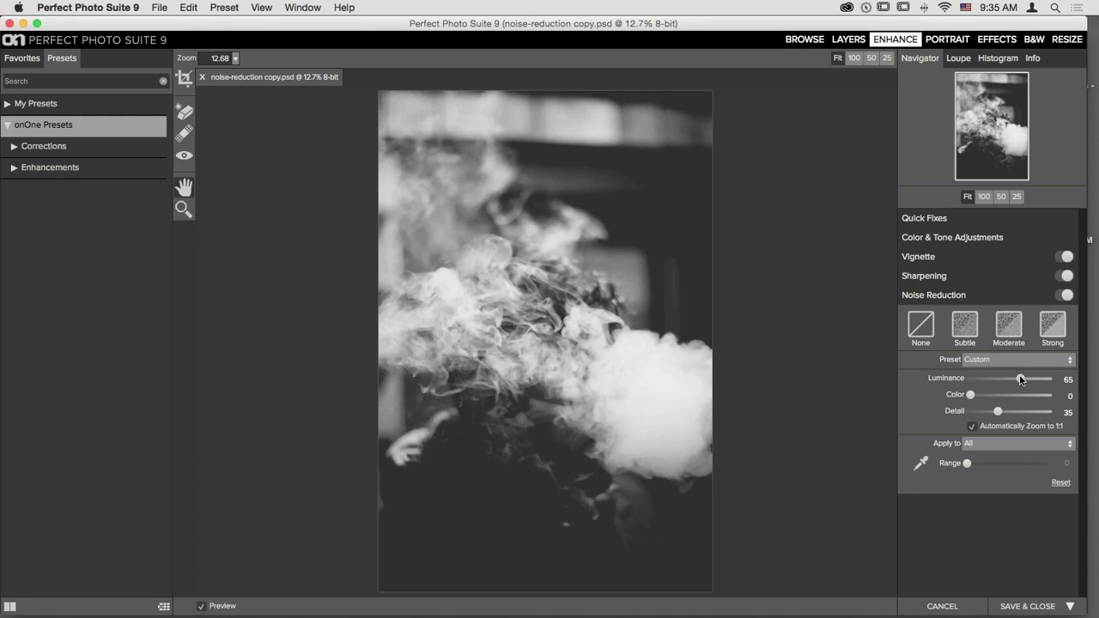
drag(1020, 380, 1028, 383)
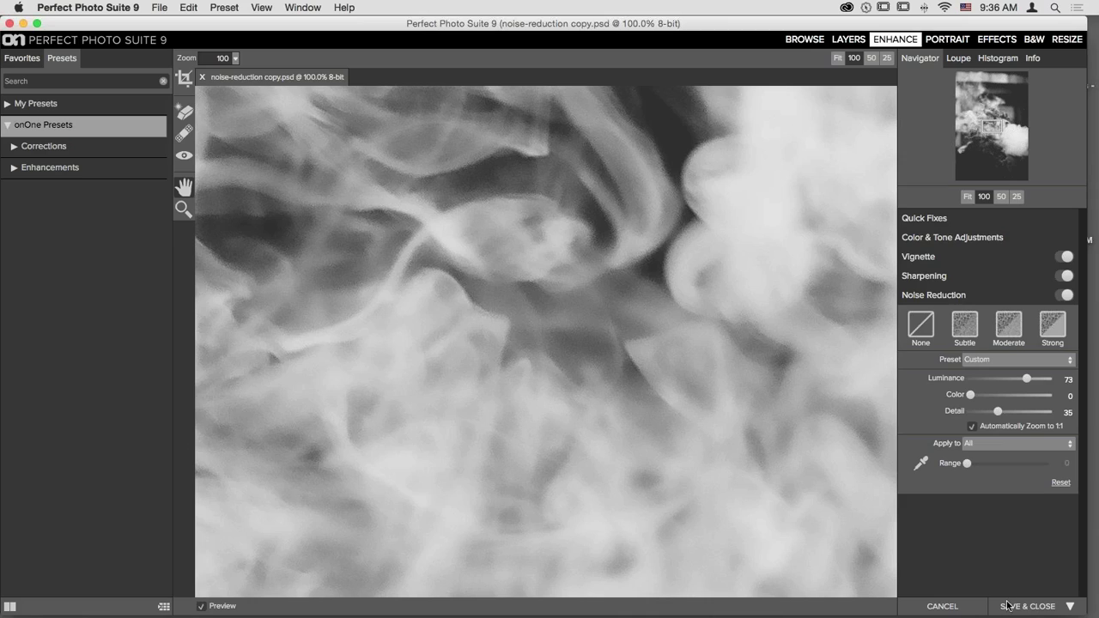
- Discard the noise-reduction copy, return to the grid and send lens-flare-edit.psd to Effects
click(938, 607)
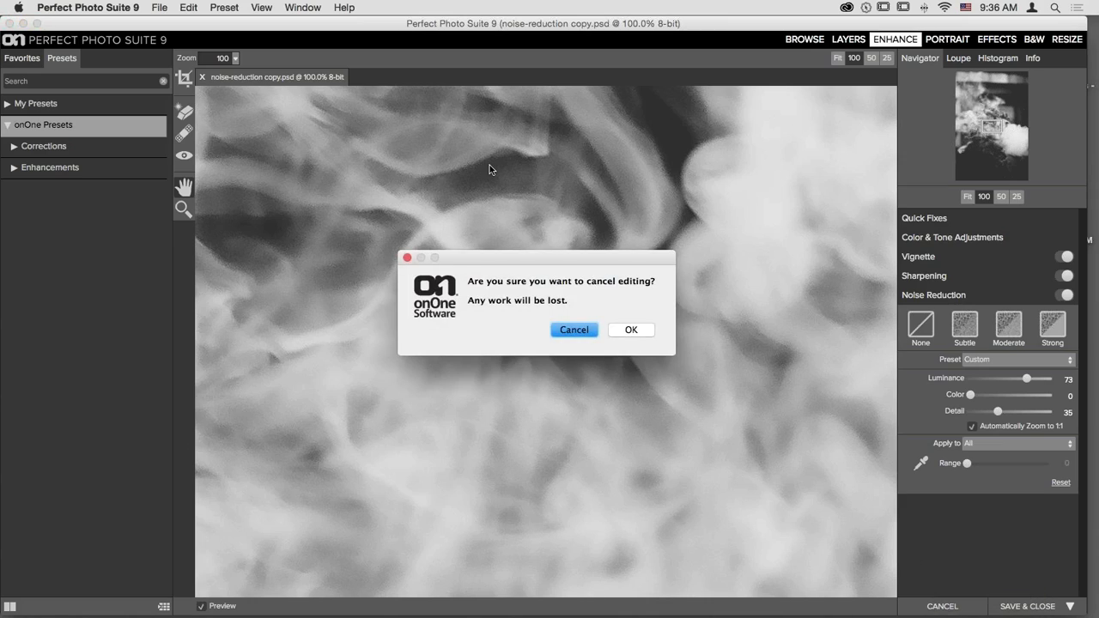
click(634, 333)
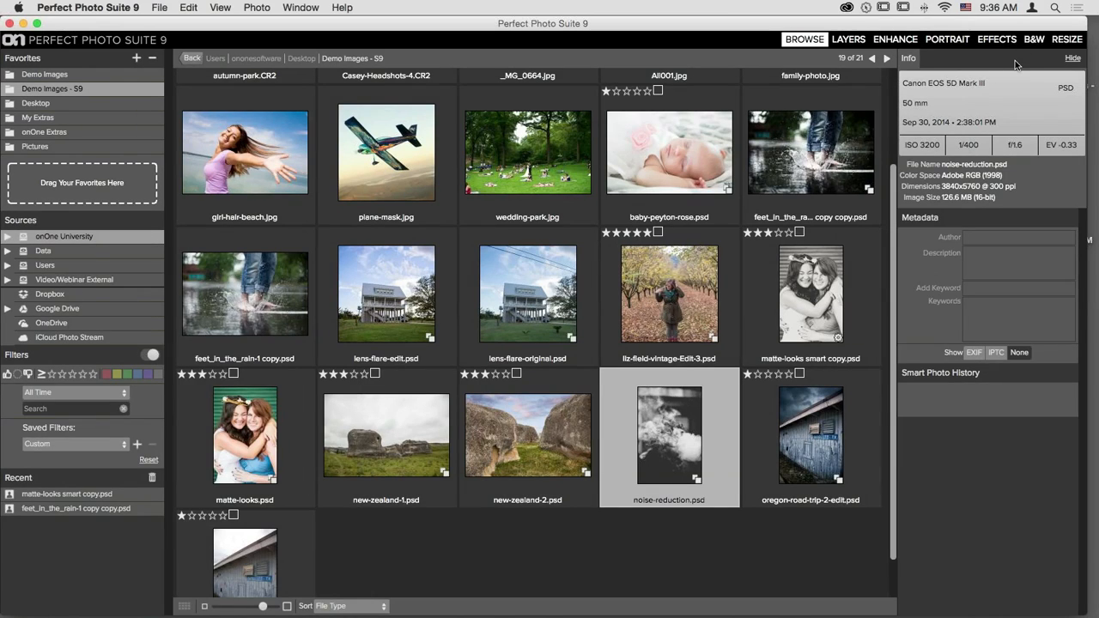
click(1009, 41)
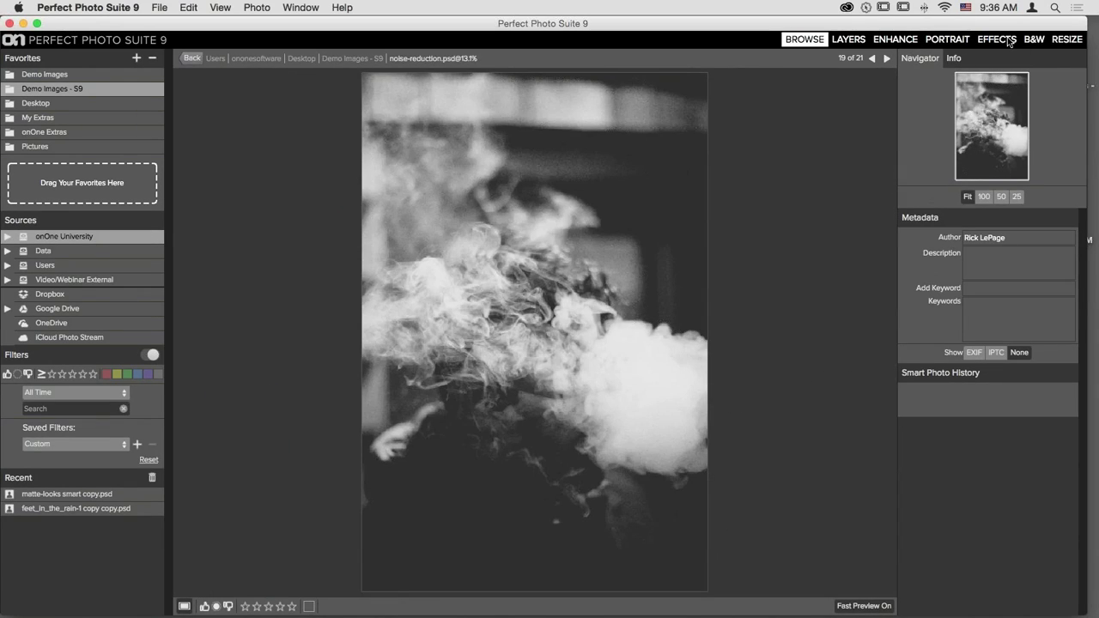
key(g)
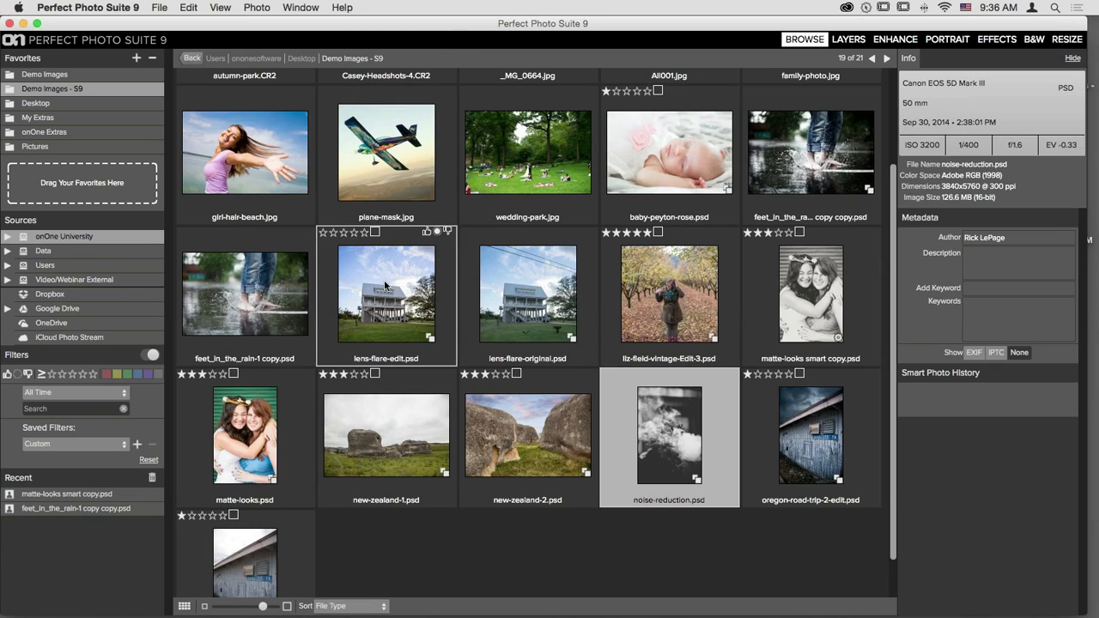
click(395, 357)
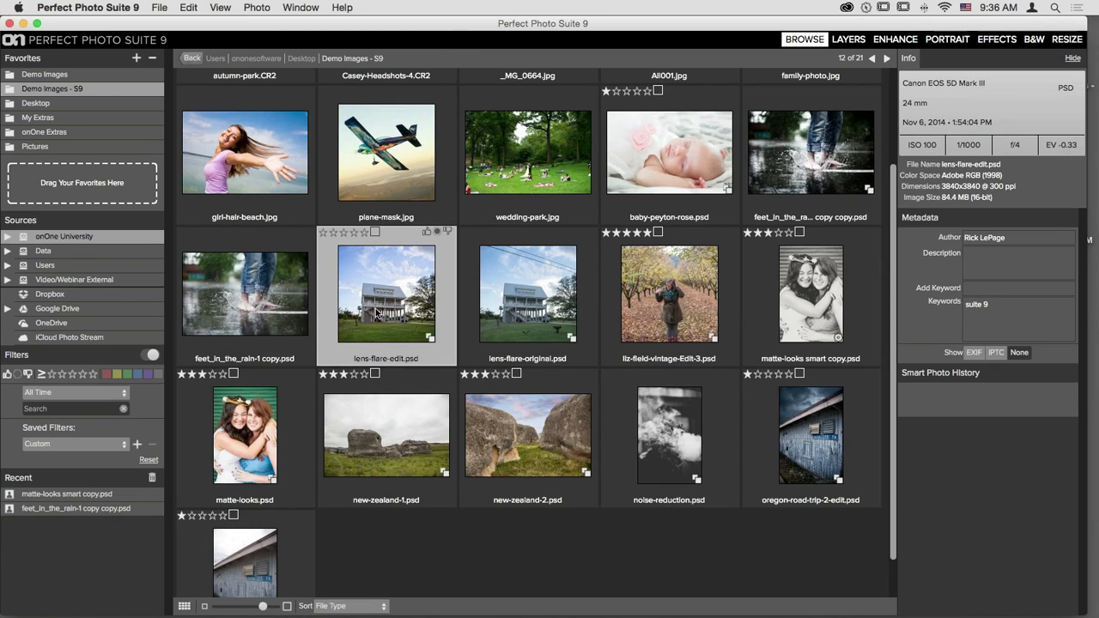
click(1006, 40)
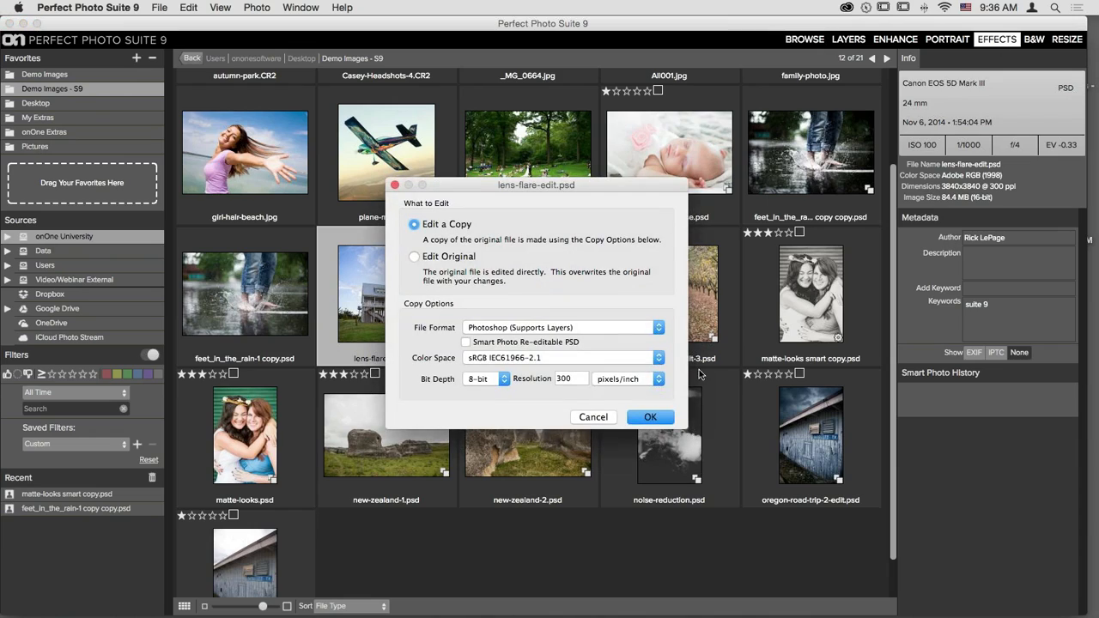
- Keep Edit a Copy to open lens-flare-edit copy.psd in Effects
click(650, 418)
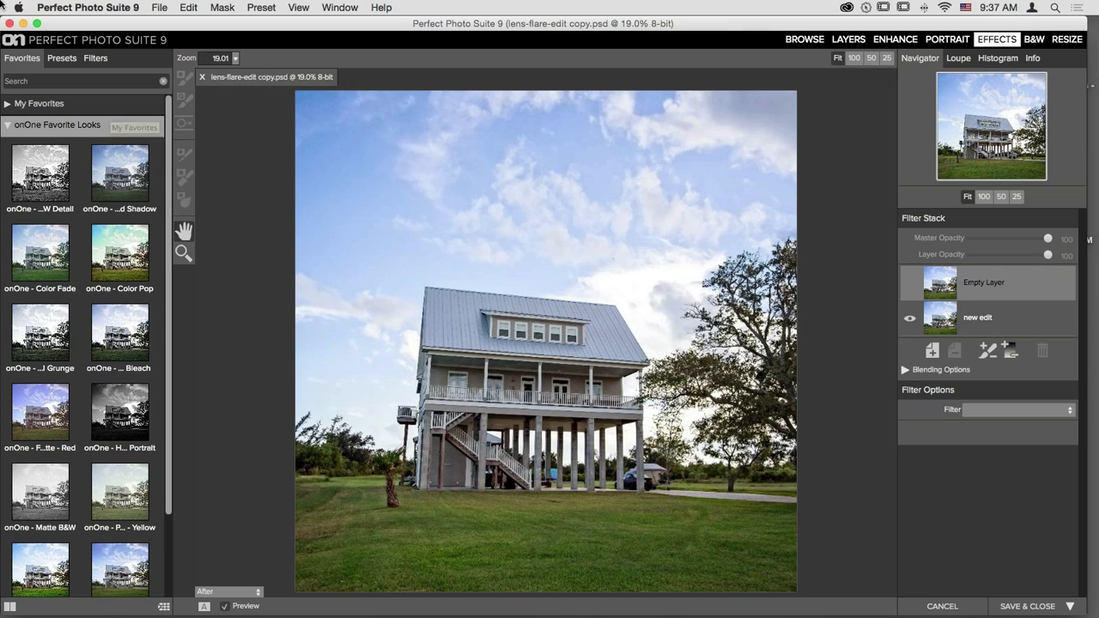
- Switch the left panel from Filters and Favorites to the onOne Presets categories
click(64, 80)
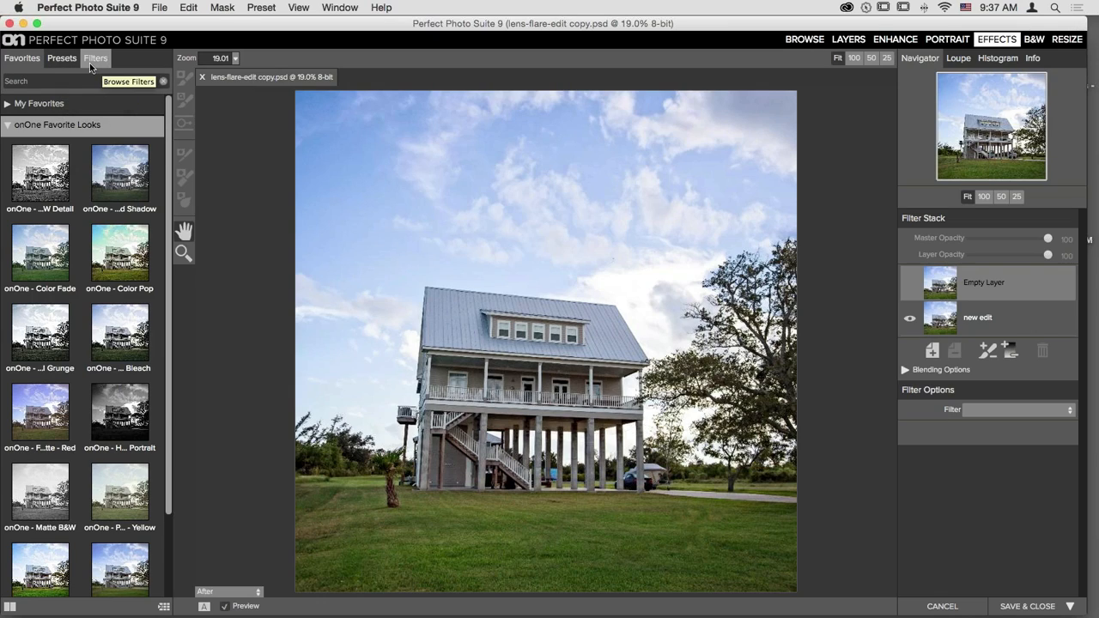
click(90, 61)
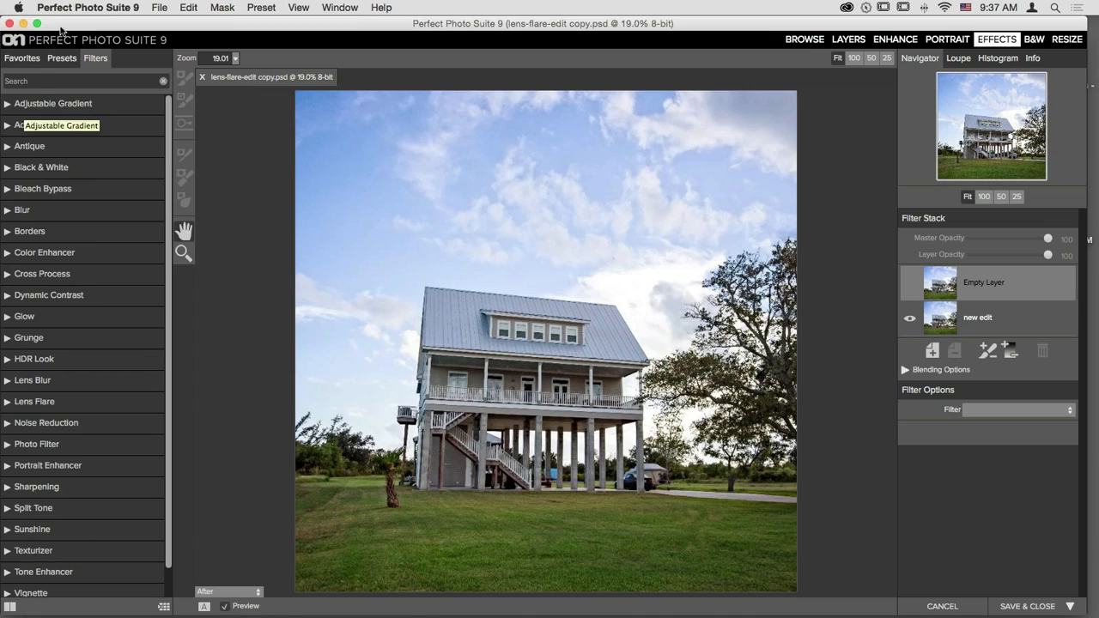
click(21, 57)
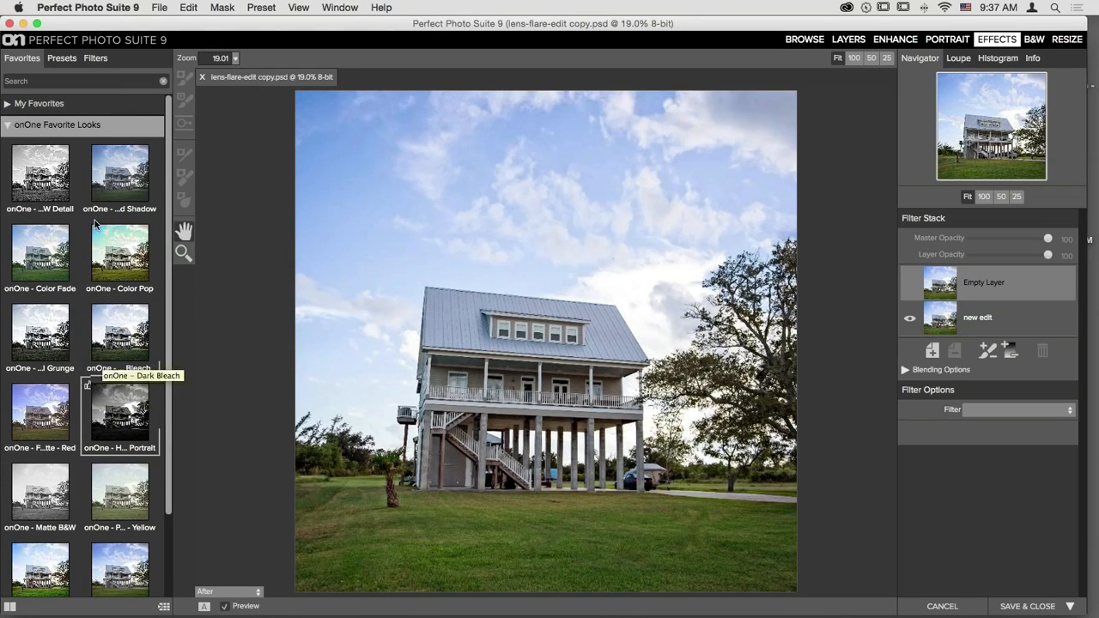
click(61, 58)
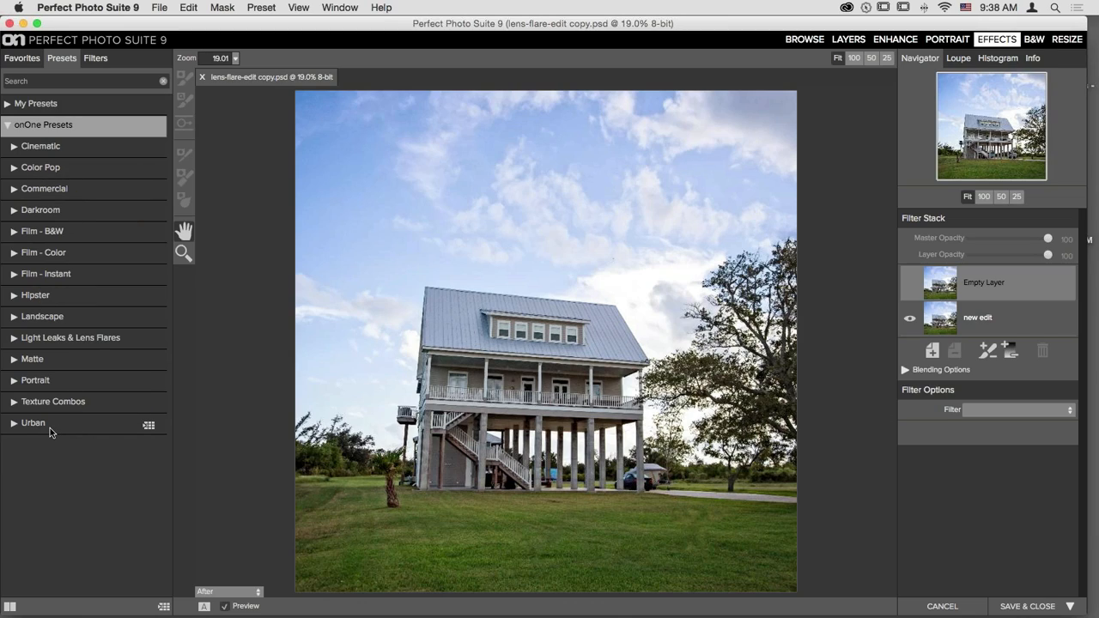
click(42, 82)
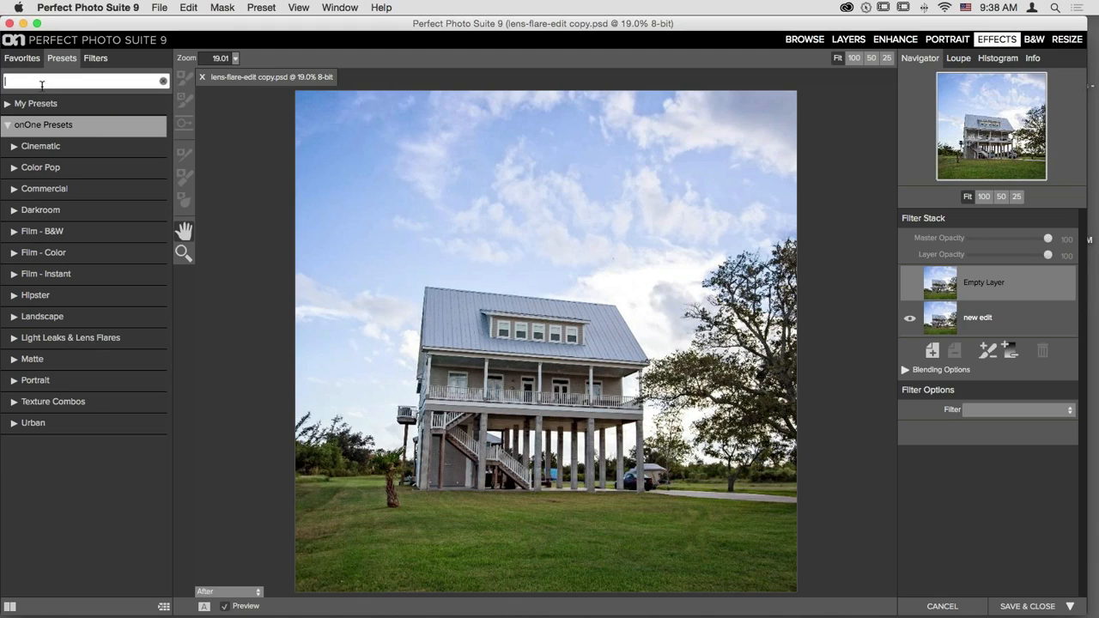
text(gol)
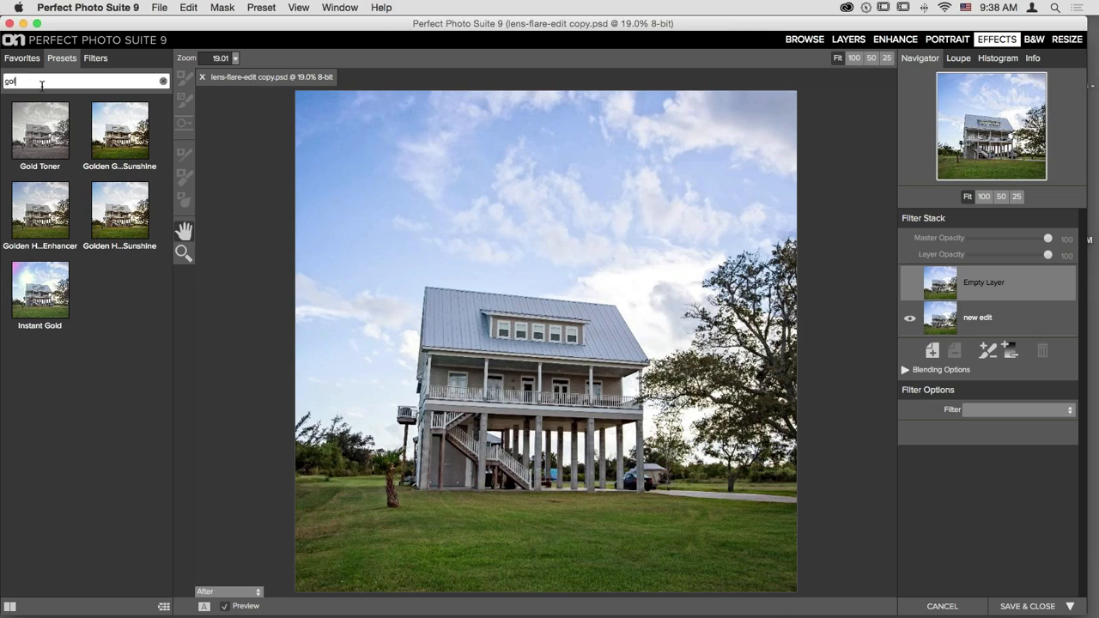
text(den)
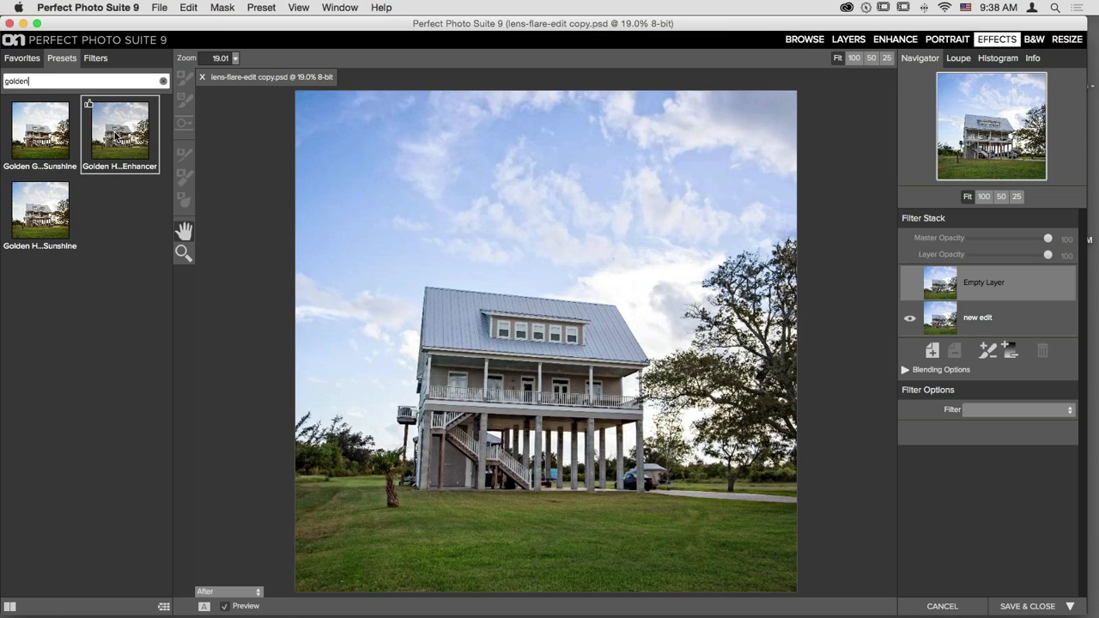
click(163, 82)
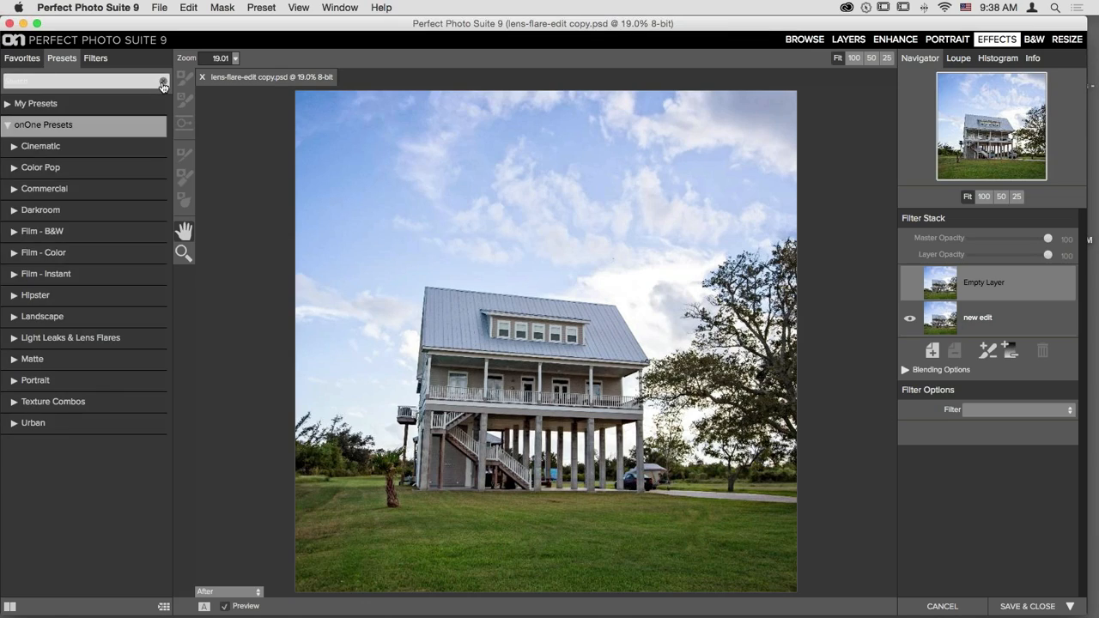
- Expand the Lens Flare filter category and show its presets as a full-window gallery
click(96, 60)
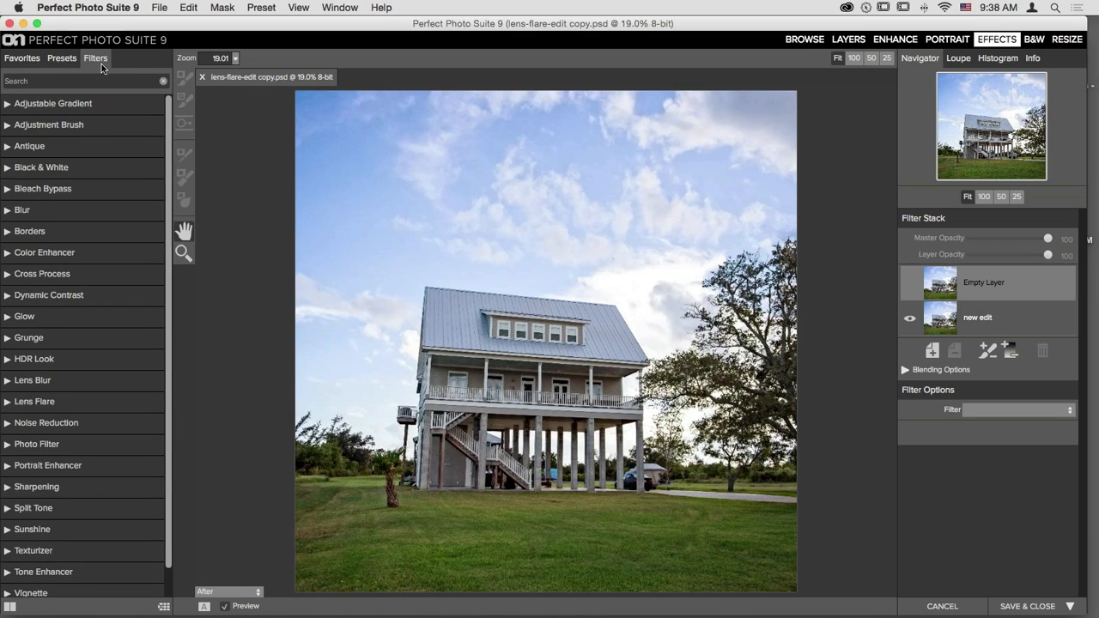
scroll(73, 220, down, 2)
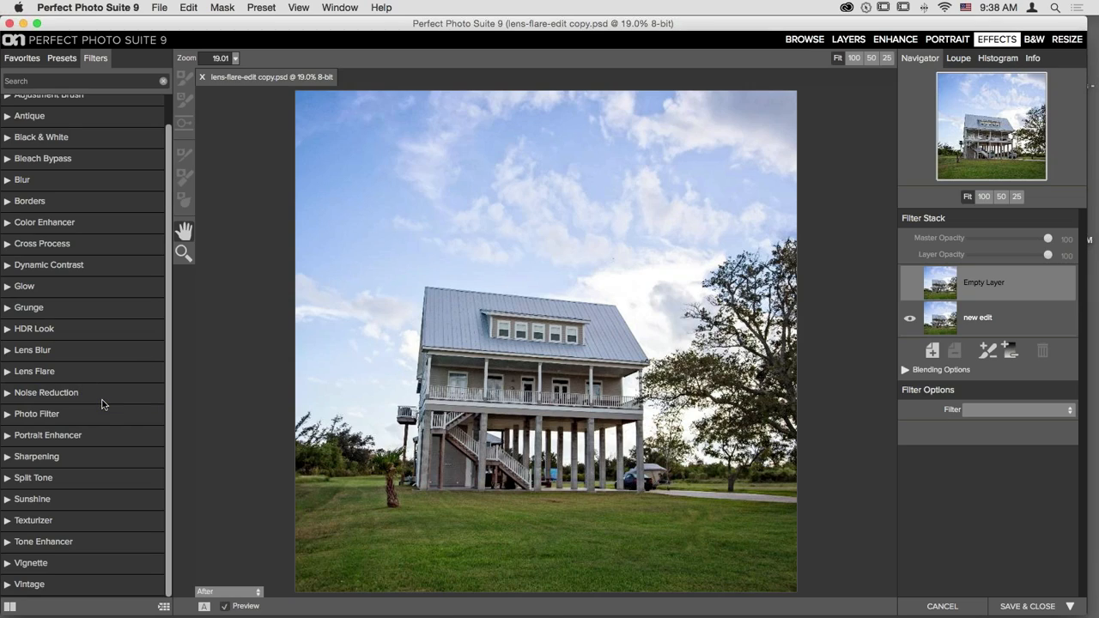
click(60, 373)
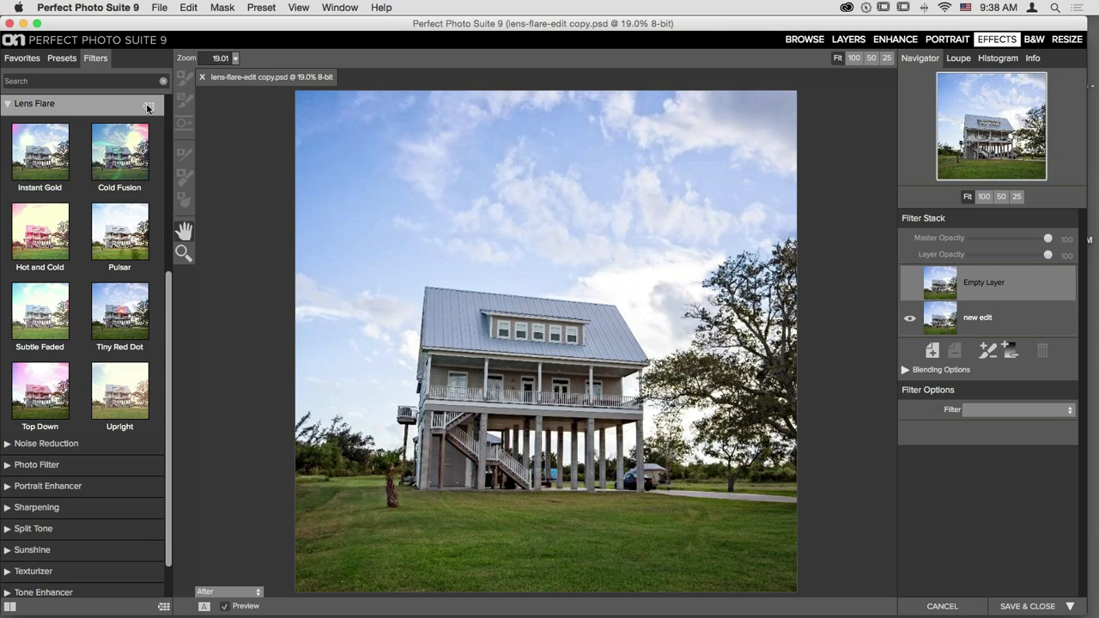
click(148, 107)
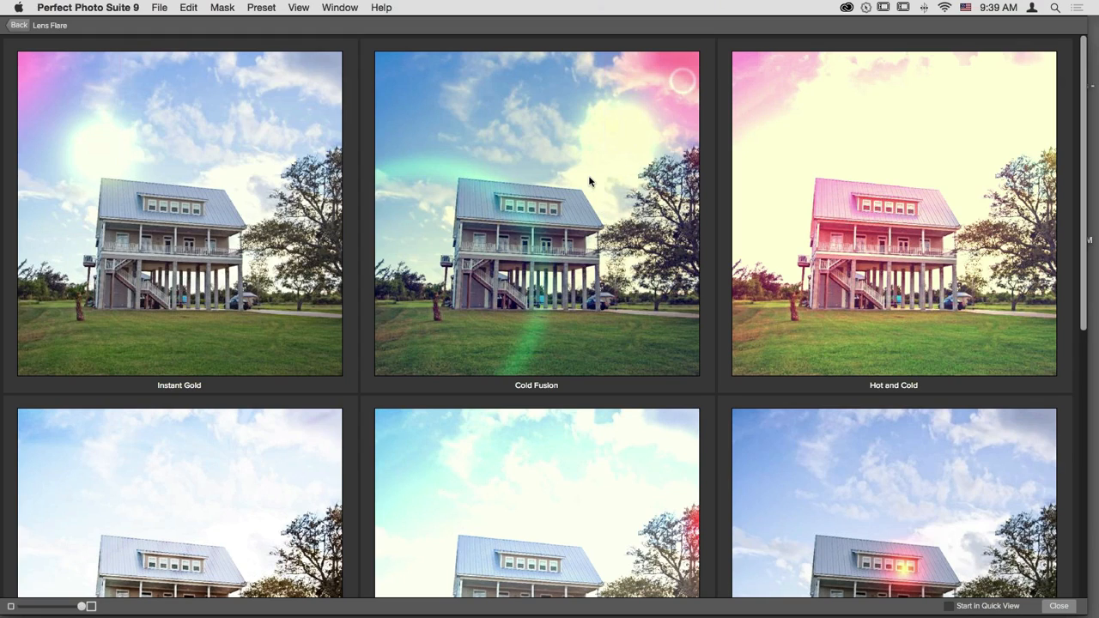
- Browse the Lens Flare gallery and apply the Cold Fusion preset to the house photo
scroll(670, 236, down, 5)
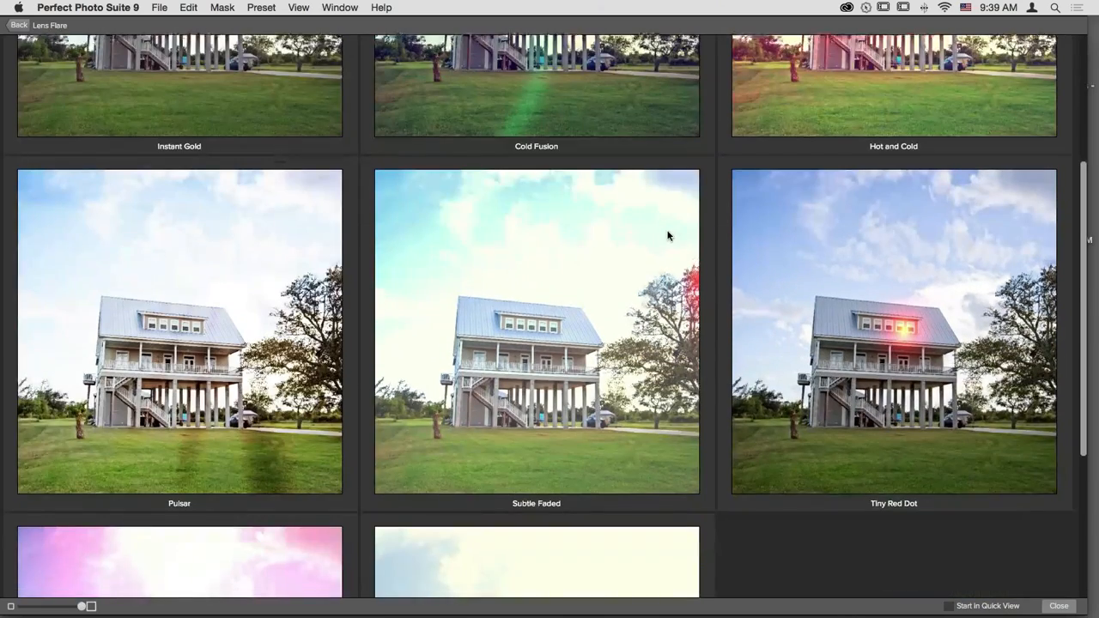
scroll(668, 236, down, 5)
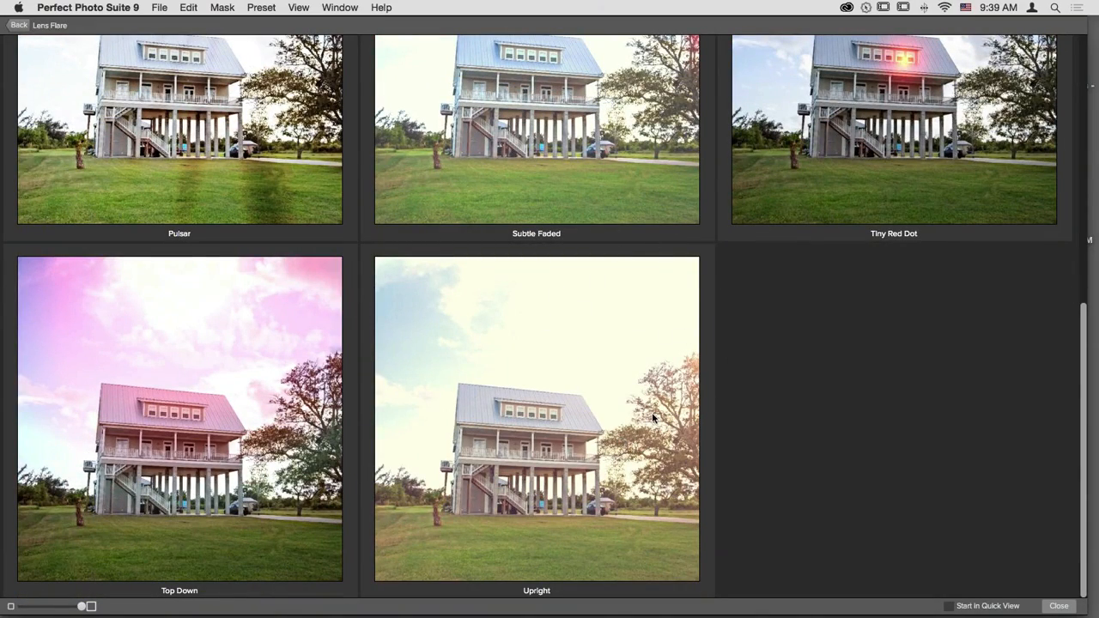
scroll(652, 416, up, 7)
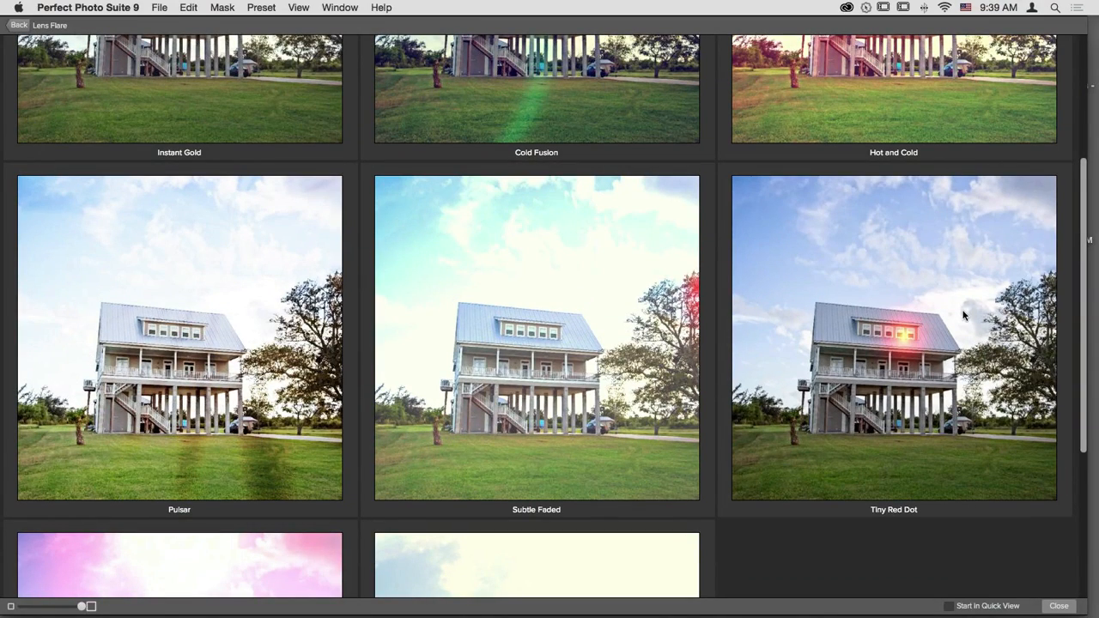
scroll(622, 408, down, 5)
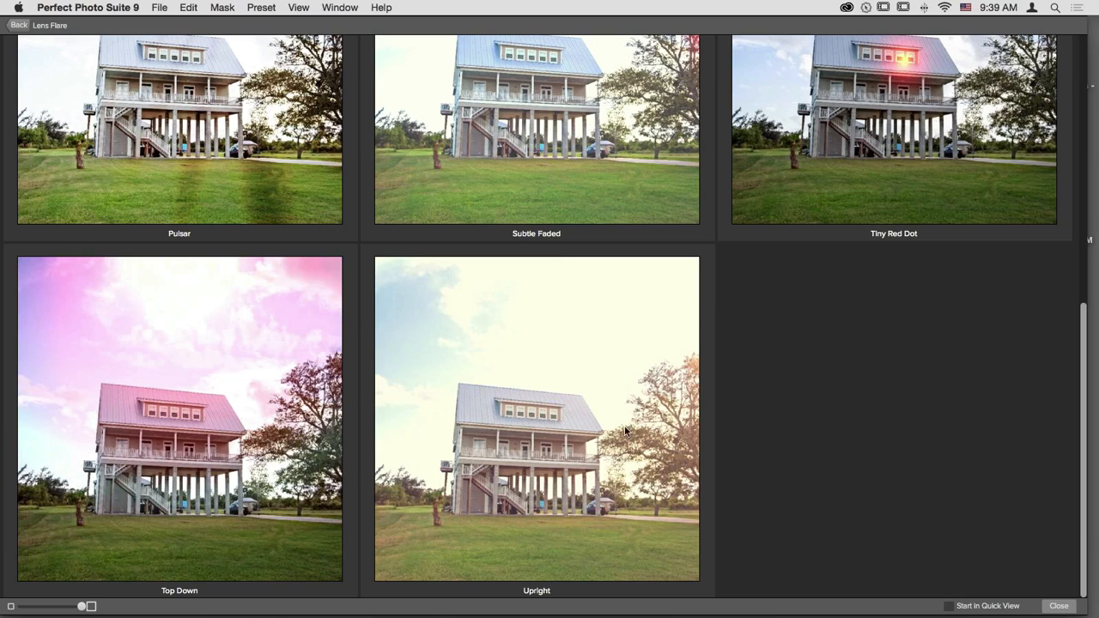
scroll(662, 489, up, 2)
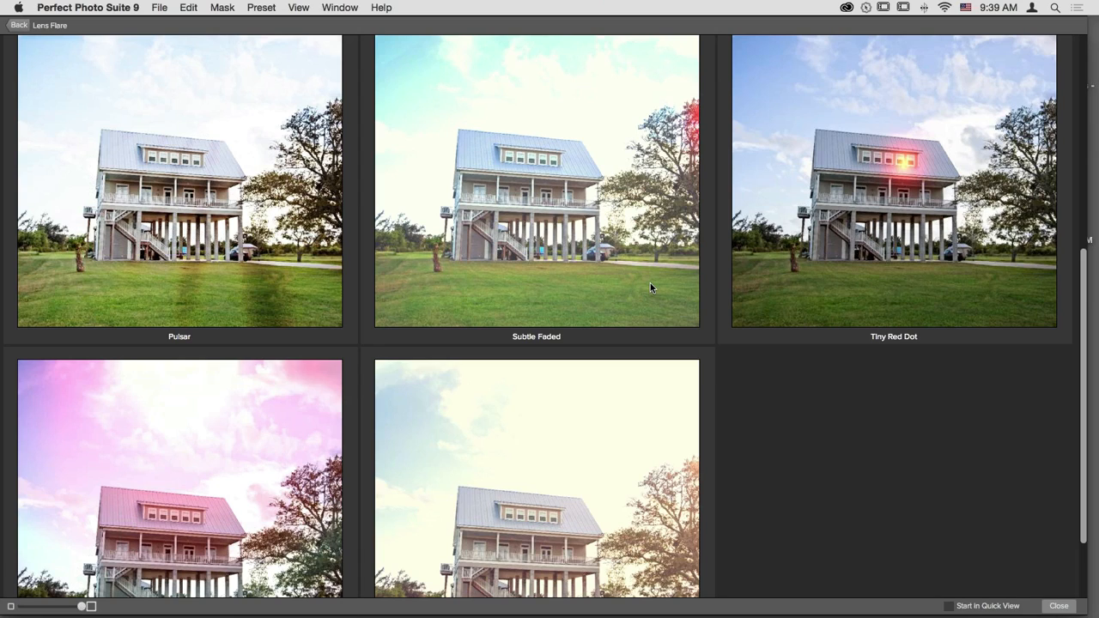
scroll(650, 283, up, 5)
scroll(650, 288, down, 2)
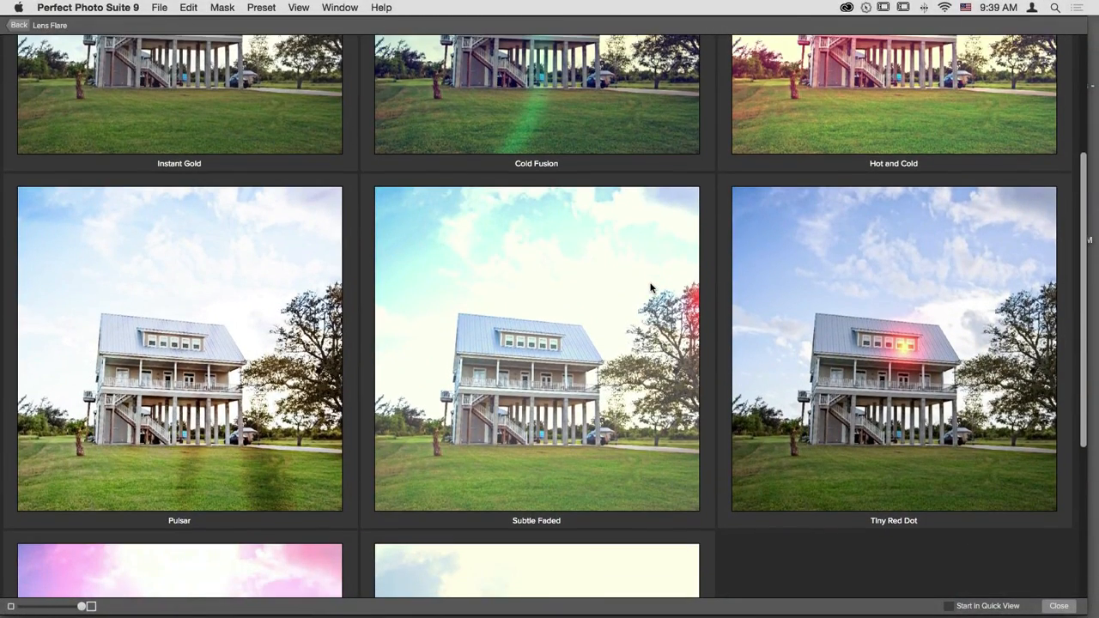
scroll(651, 287, up, 5)
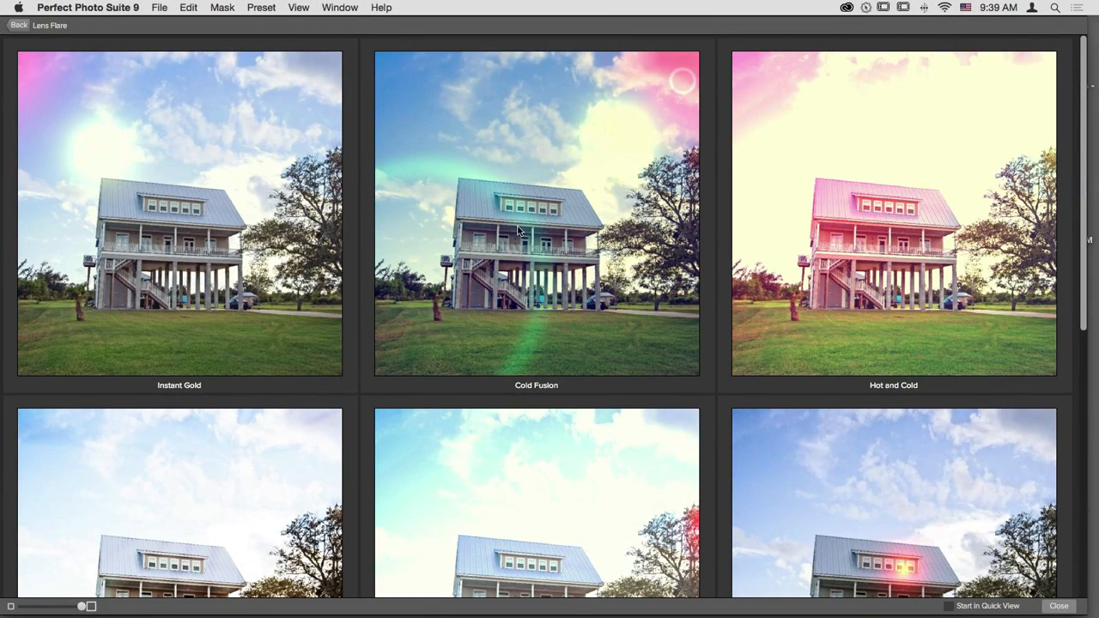
click(598, 242)
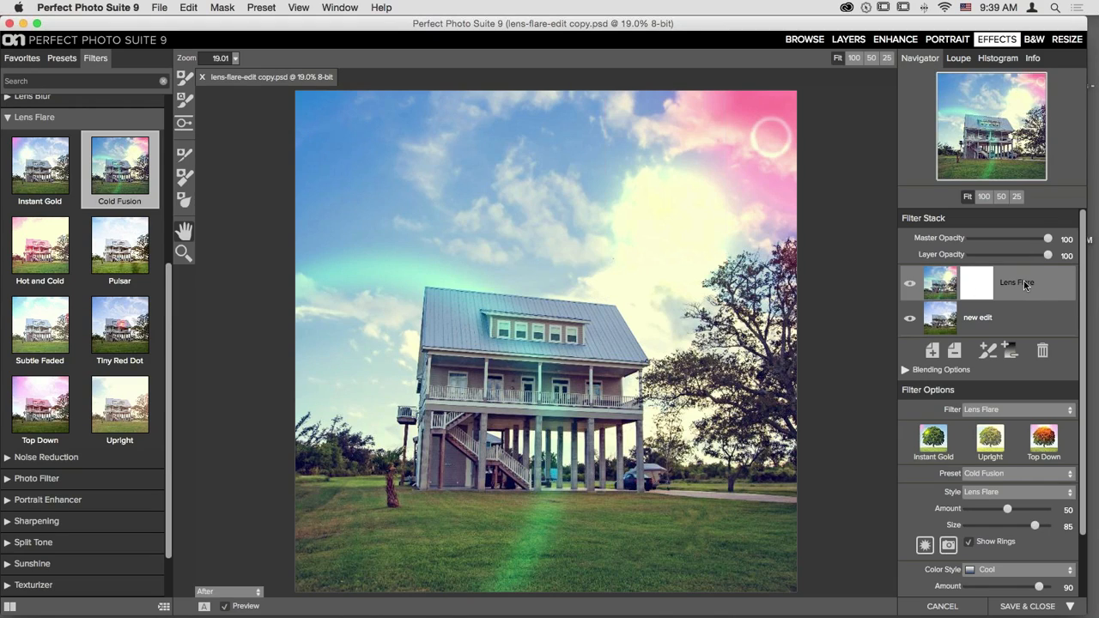
- Switch the flare's Color Style to Oatmeal at an Amount of 66
scroll(1025, 283, down, 2)
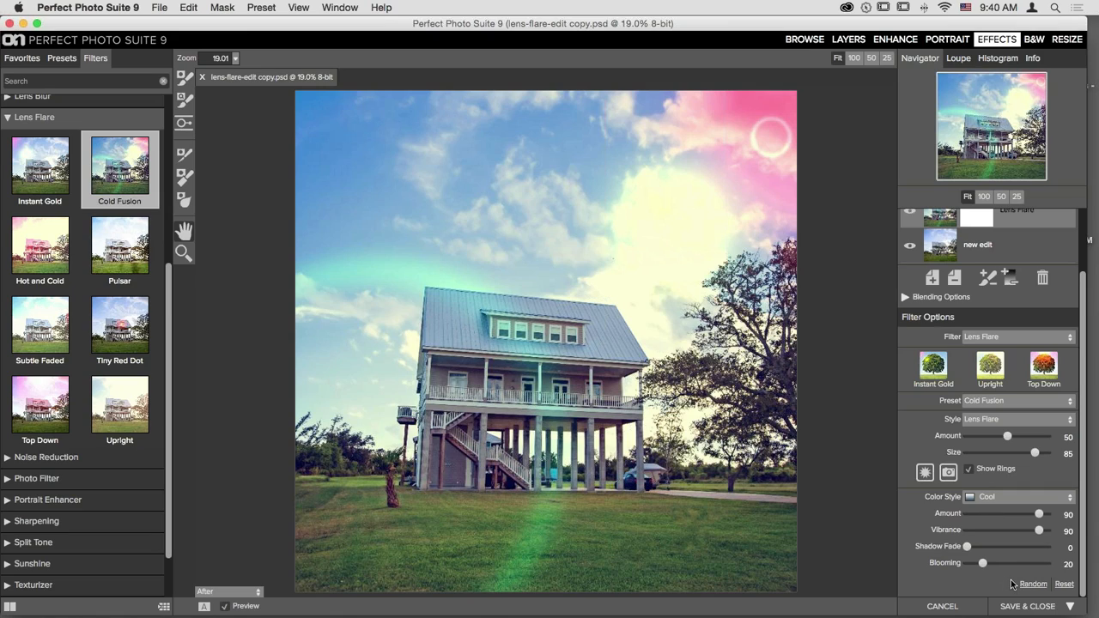
click(984, 497)
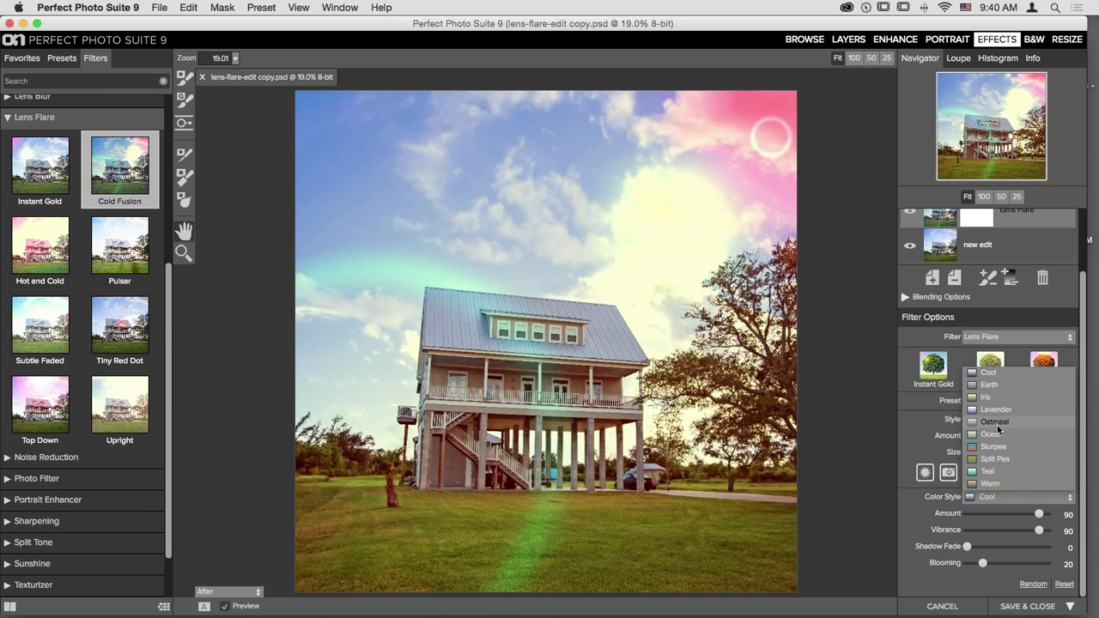
click(996, 423)
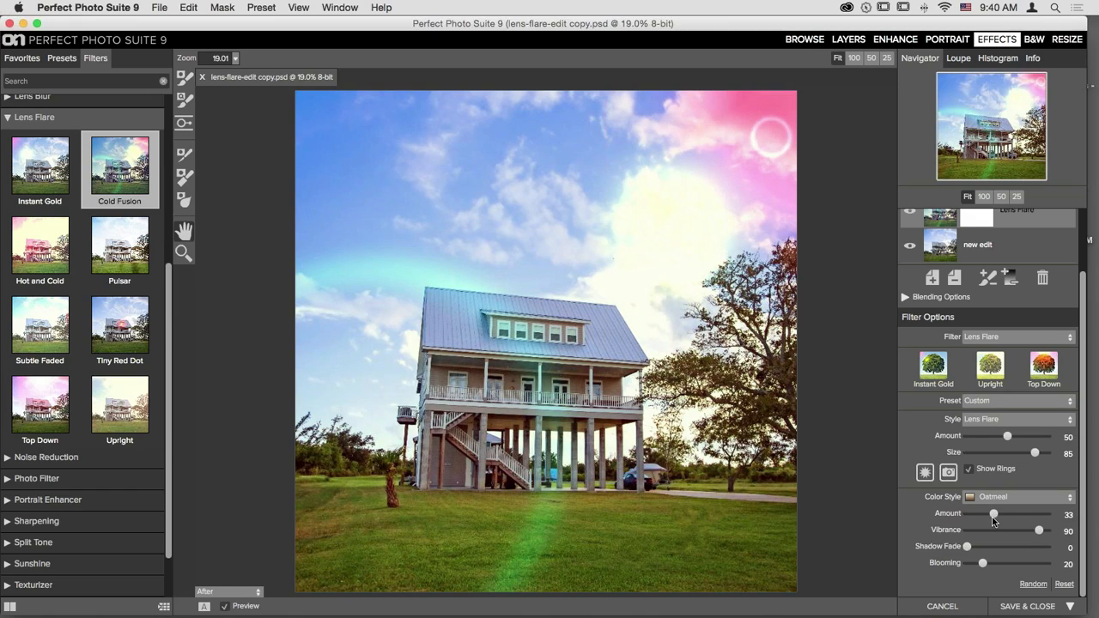
drag(993, 519, 1018, 515)
- Adjust the flare's Vibrance to 38, Shadow Fade to 3 and Blooming to 26
drag(1036, 534, 999, 534)
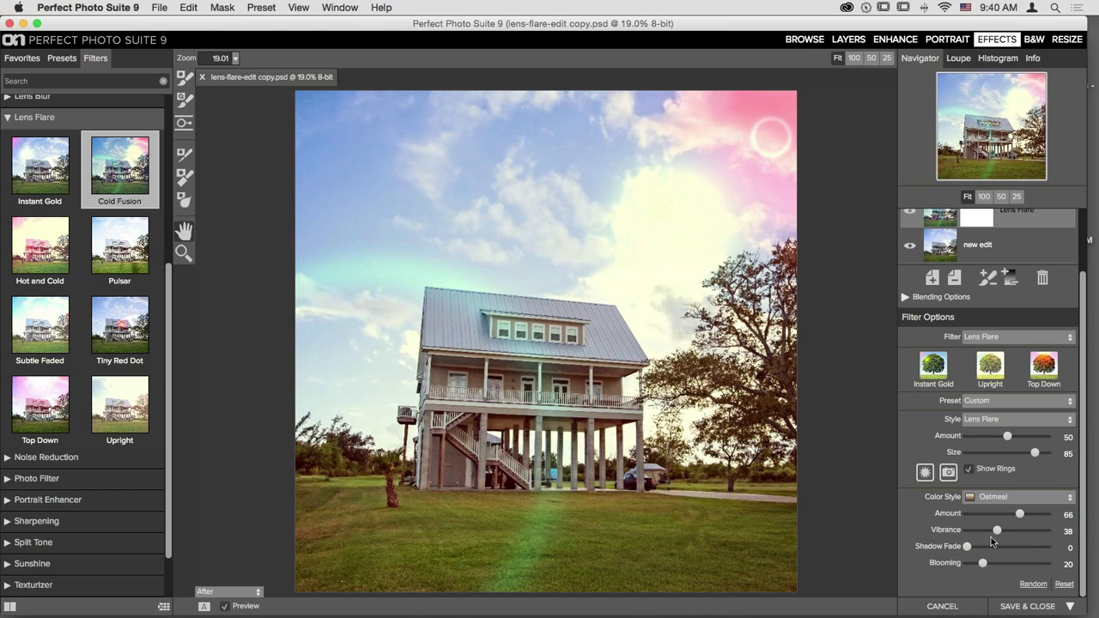
drag(967, 547, 995, 551)
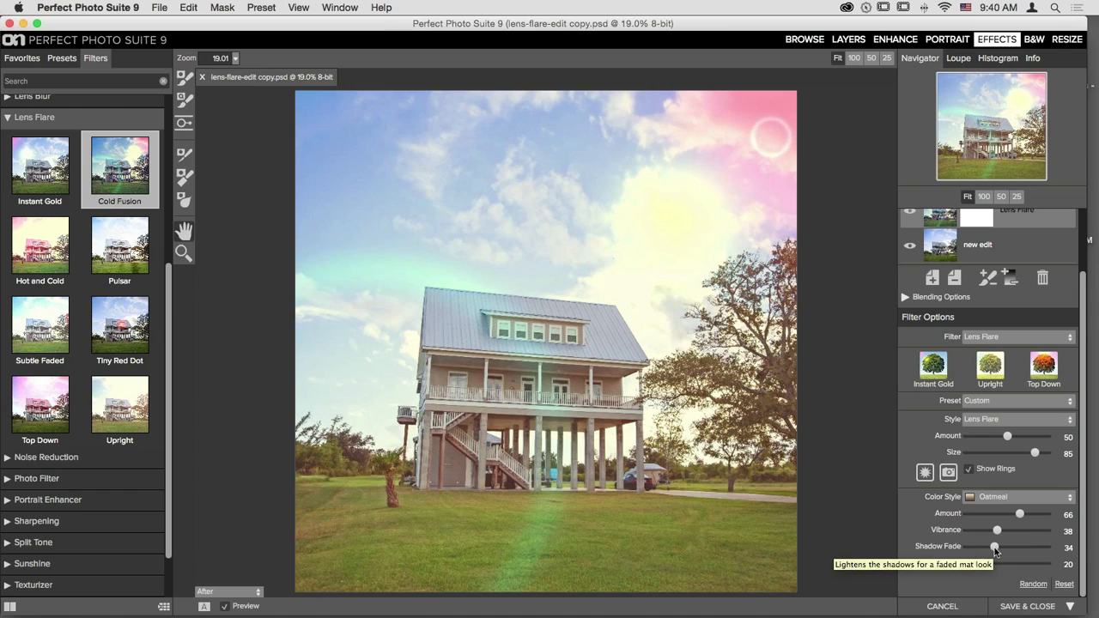
drag(995, 551, 969, 546)
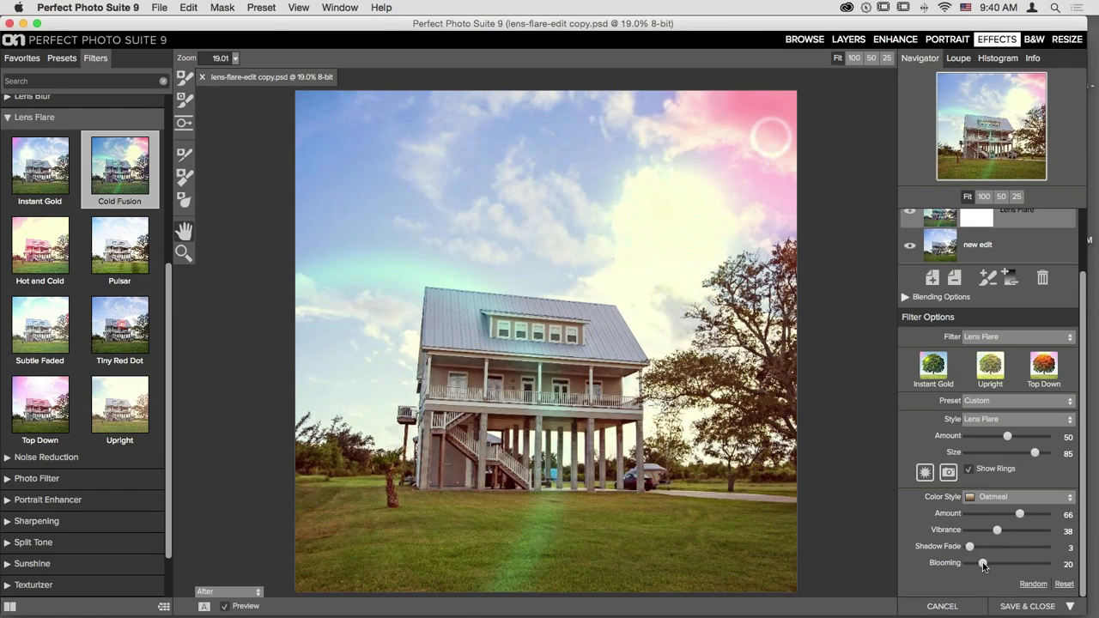
drag(983, 564, 1013, 564)
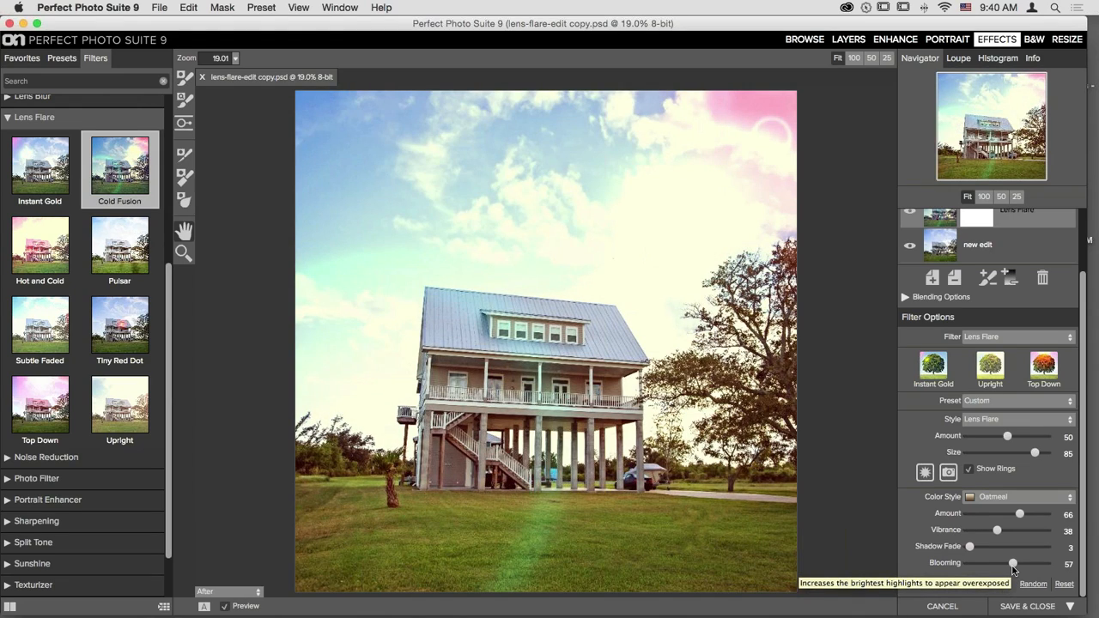
drag(1012, 568, 987, 564)
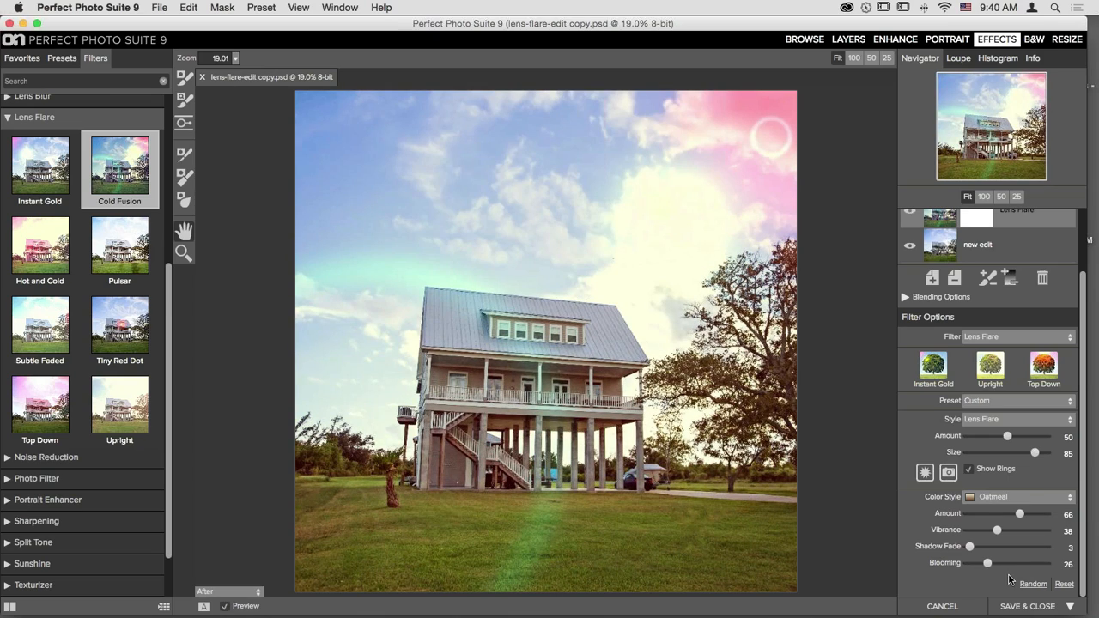
- Try different flare Amount and Size settings with the rings hidden
scroll(1011, 580, up, 3)
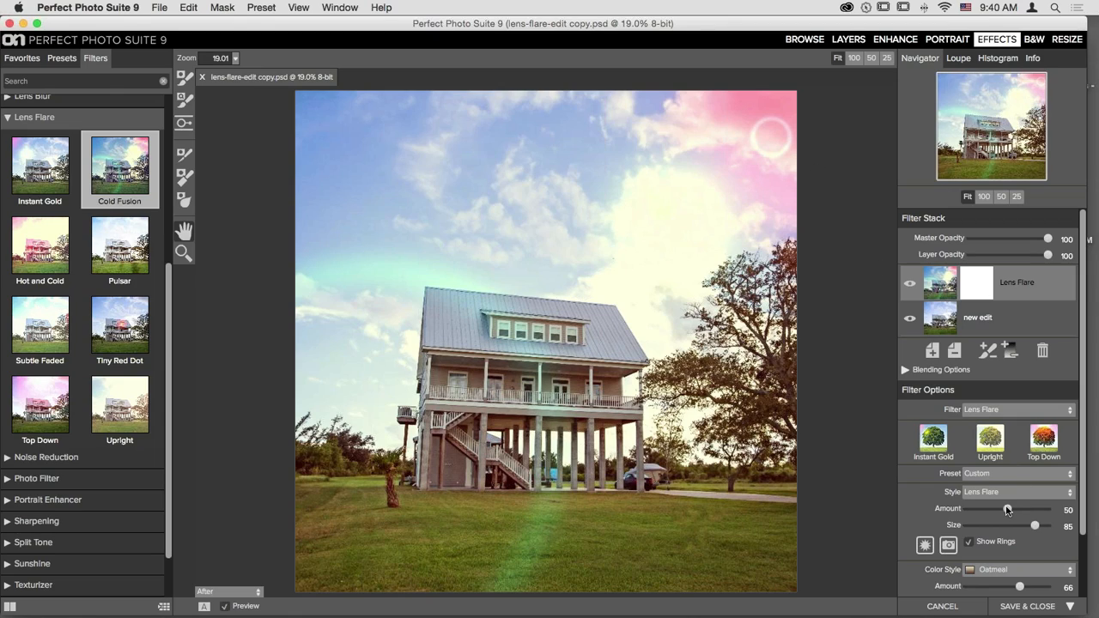
drag(1007, 510, 1044, 512)
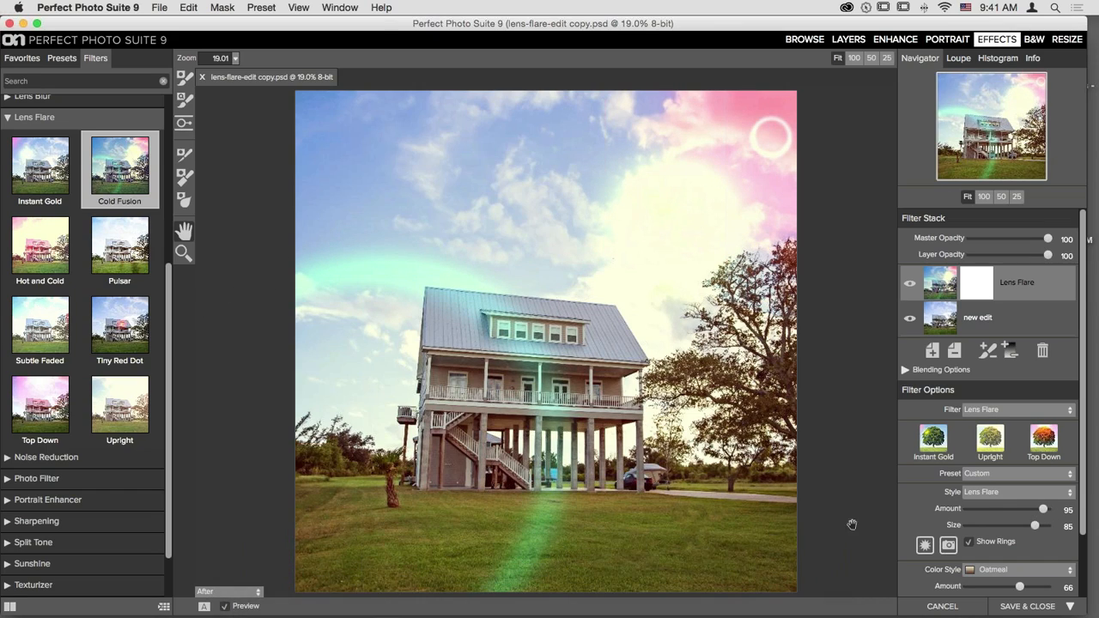
drag(1034, 529, 972, 527)
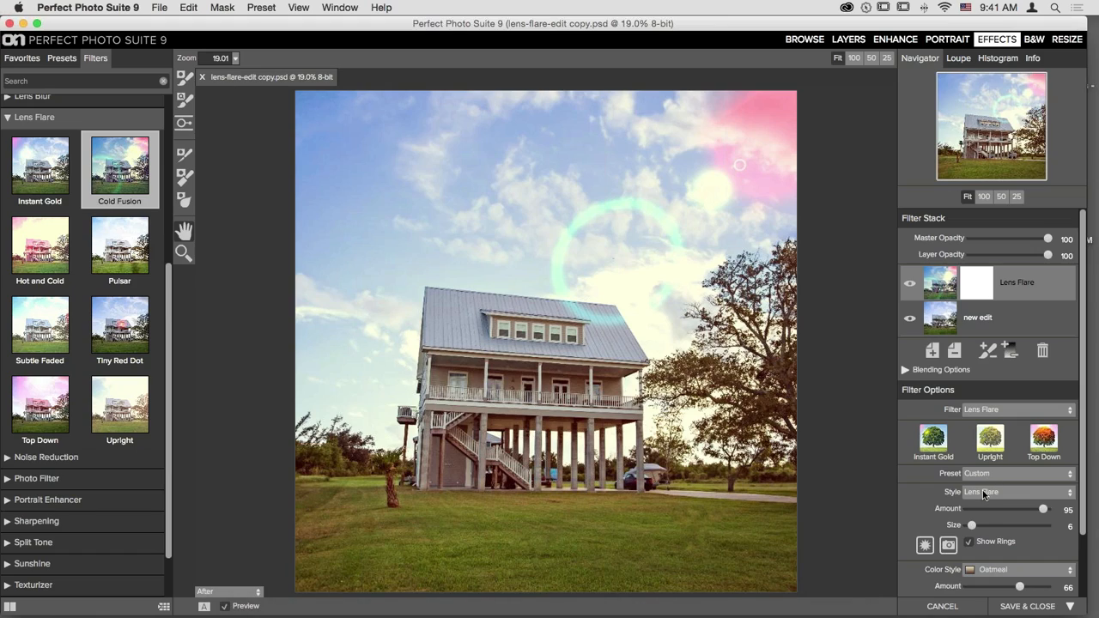
click(970, 545)
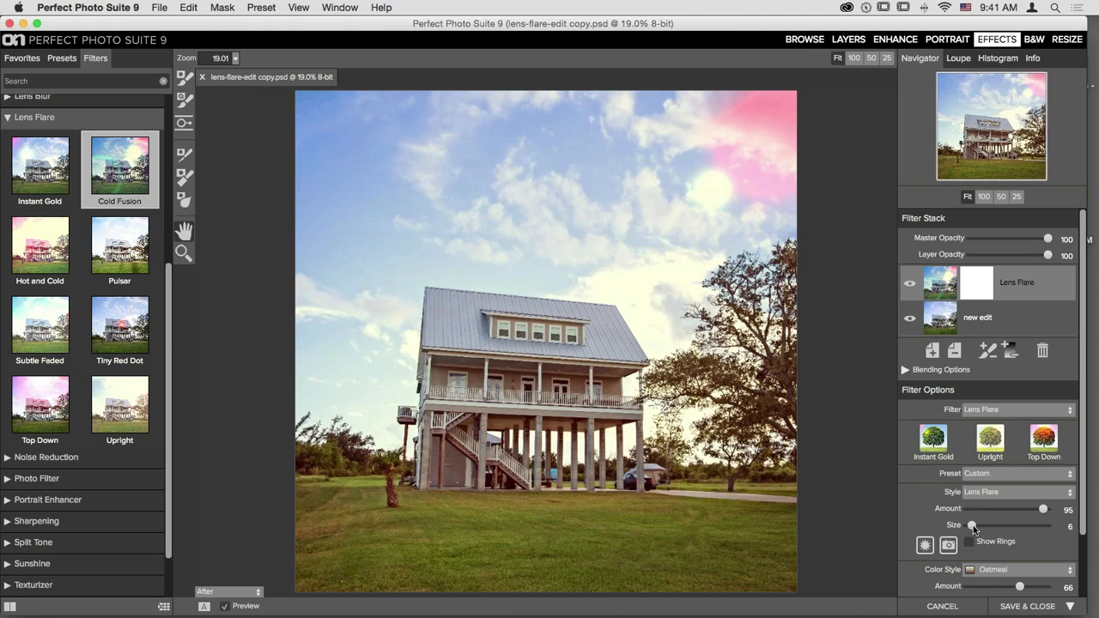
drag(973, 526, 915, 536)
mouse_move(1043, 510)
mouse_down()
mouse_move(1006, 510)
mouse_move(1027, 510)
mouse_up()
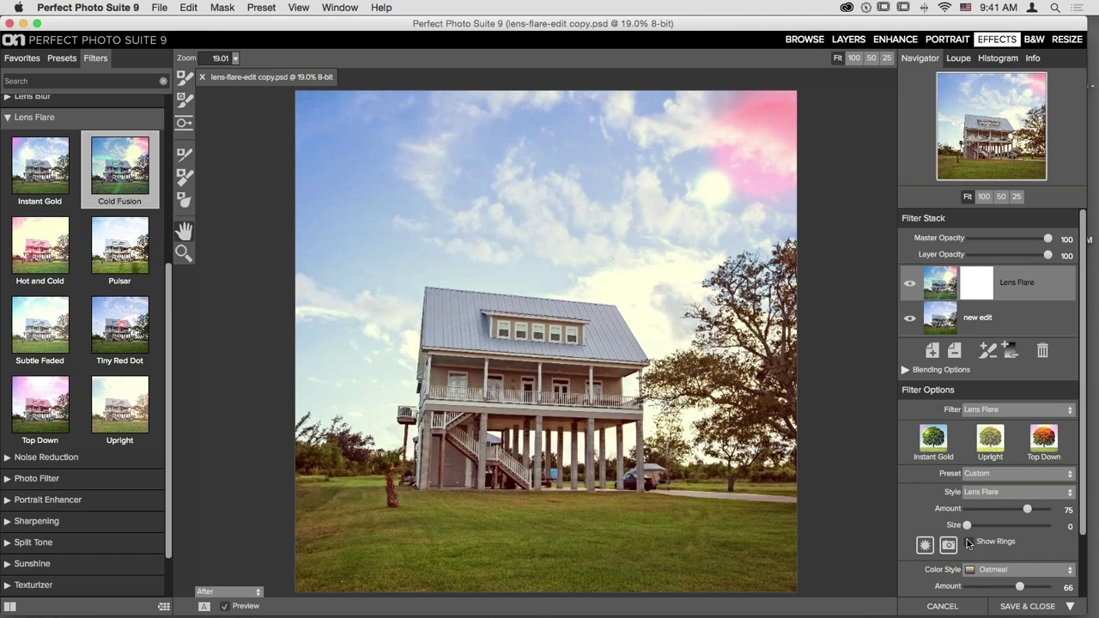
- Show the flare rings again and enlarge them to Size 82
click(968, 541)
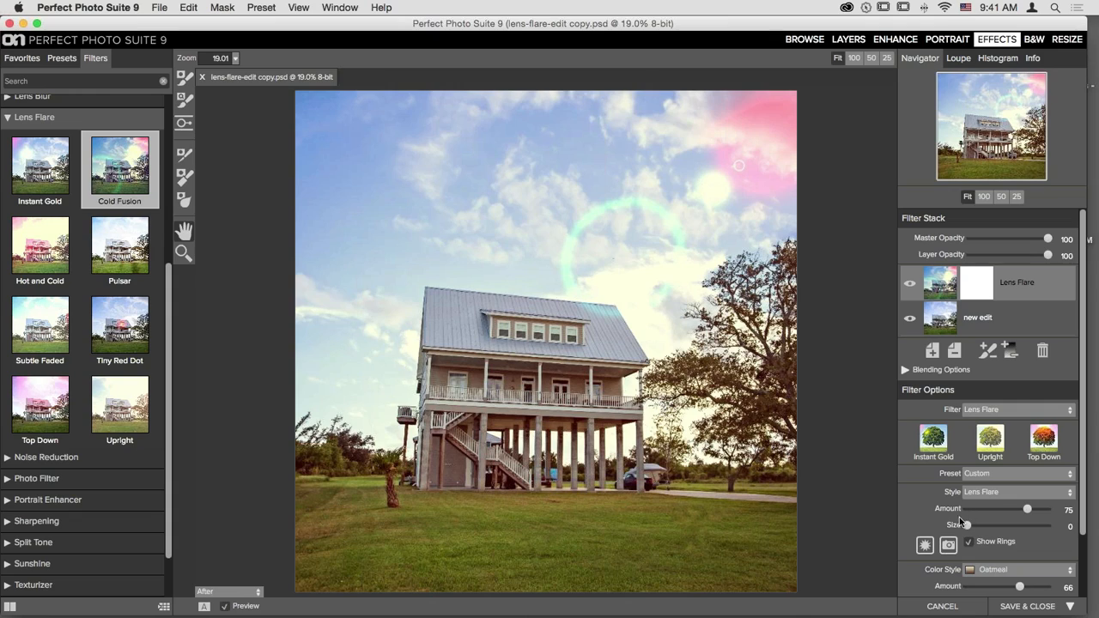
drag(967, 525, 1033, 531)
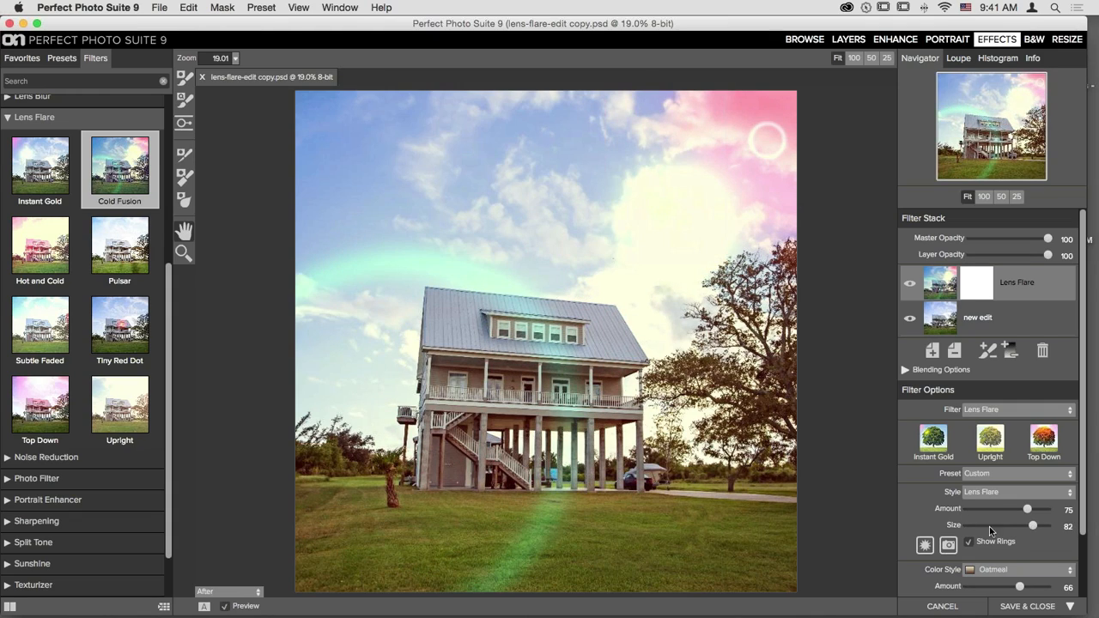
click(926, 548)
- Reposition the lens flare's light source into the upper sky behind the right-hand tree
mouse_move(643, 292)
mouse_down()
mouse_move(633, 285)
mouse_move(655, 243)
mouse_move(682, 243)
mouse_move(694, 206)
mouse_move(677, 269)
mouse_move(661, 261)
mouse_move(674, 260)
mouse_up()
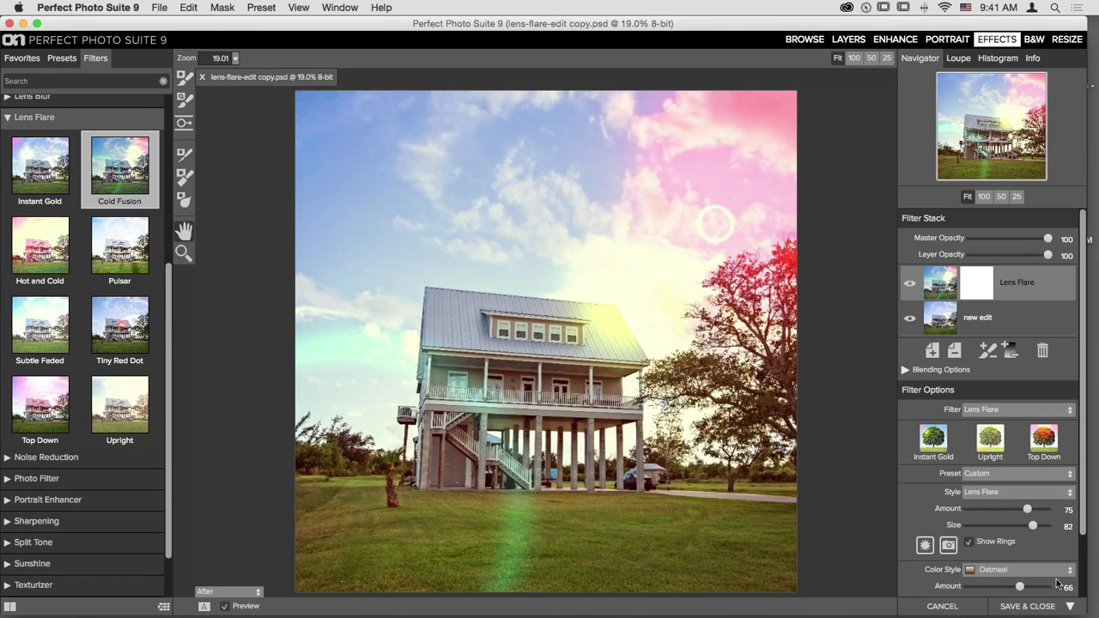
click(925, 544)
mouse_move(492, 404)
mouse_down()
mouse_move(314, 447)
mouse_move(301, 312)
mouse_move(315, 201)
mouse_move(302, 111)
mouse_move(311, 515)
mouse_move(301, 532)
mouse_move(496, 373)
mouse_move(570, 338)
mouse_move(538, 357)
mouse_move(592, 506)
mouse_move(640, 564)
mouse_move(695, 605)
mouse_up()
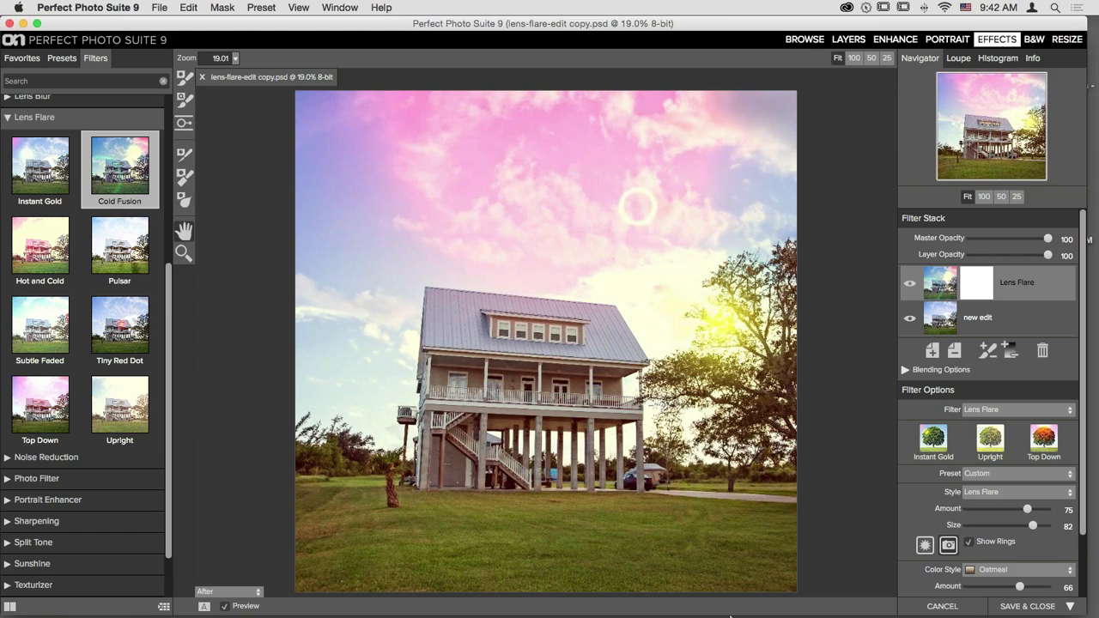
click(662, 544)
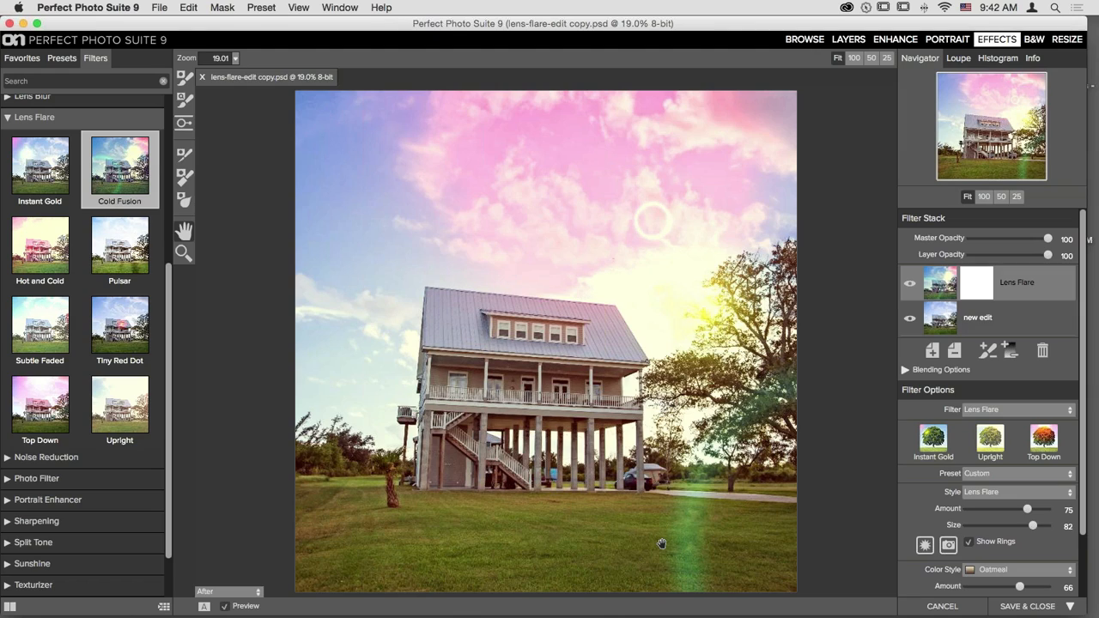
- Switch the flare style to SunSpot and adjust the Amount and Rays sliders
click(996, 495)
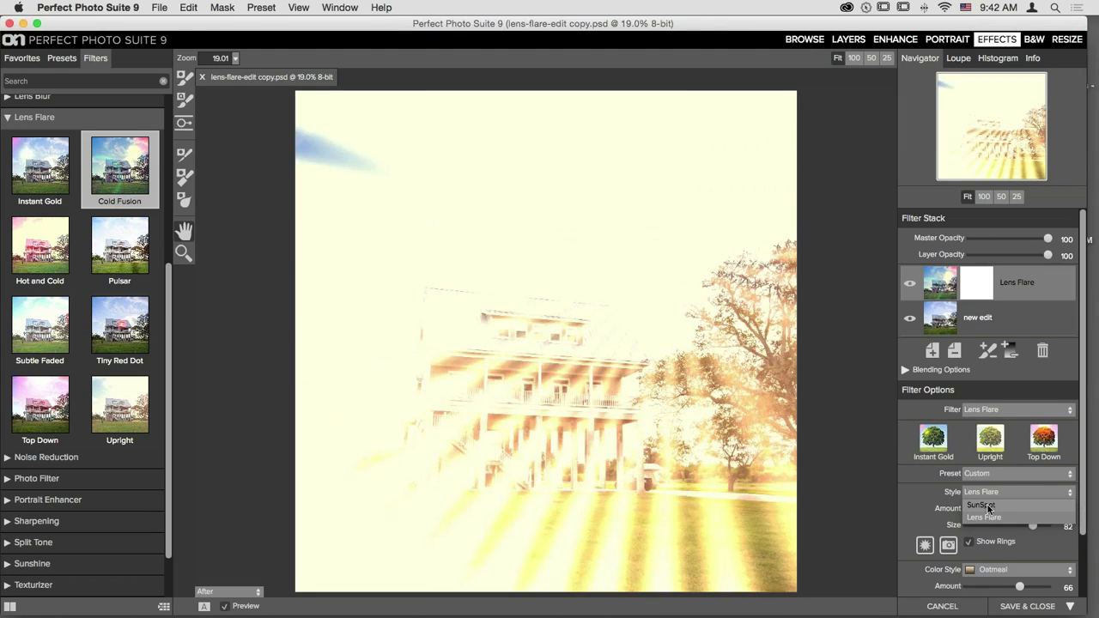
click(988, 507)
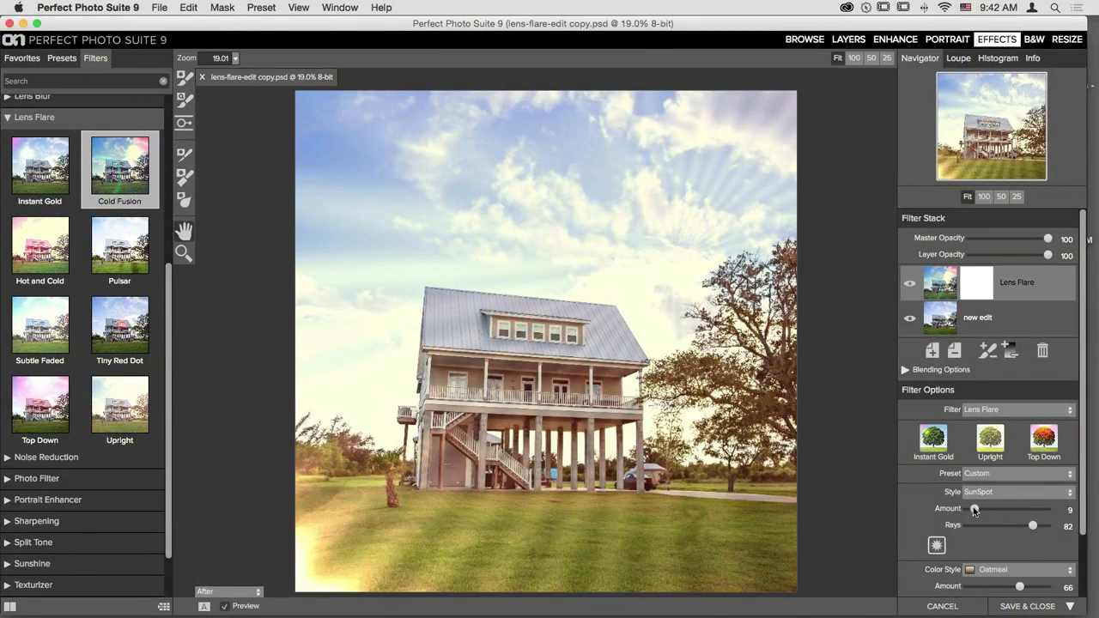
drag(983, 507, 986, 508)
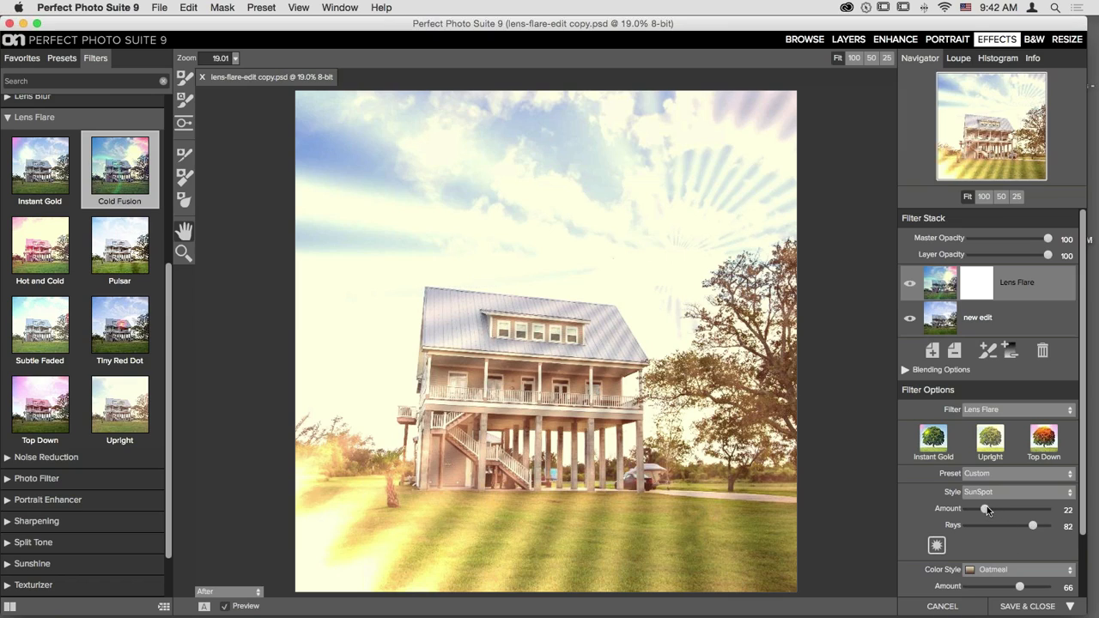
drag(986, 508, 1047, 509)
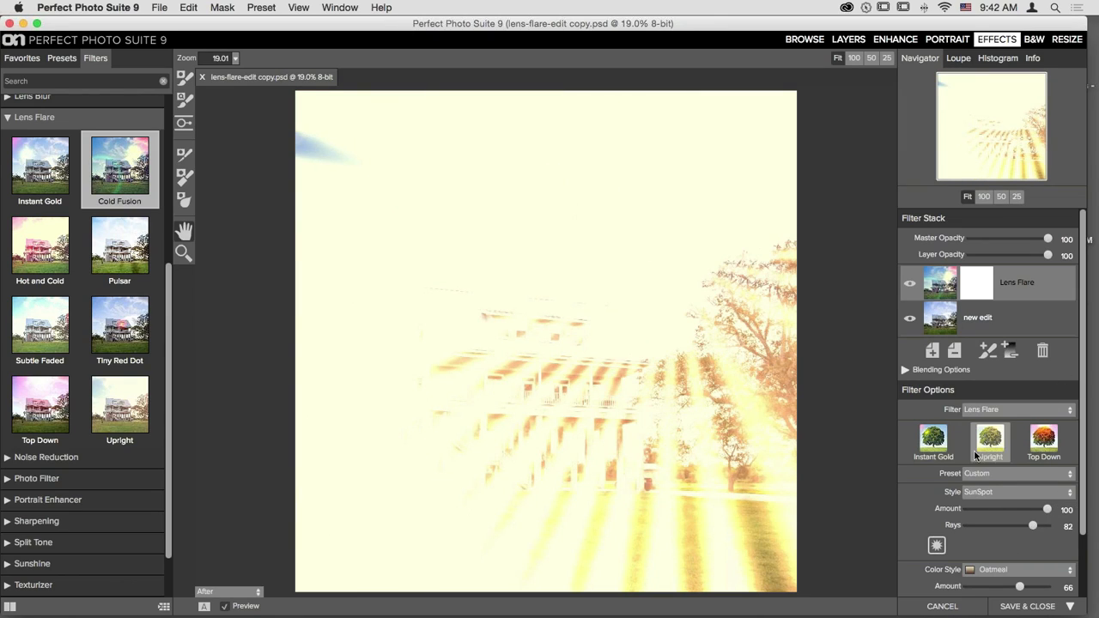
click(982, 508)
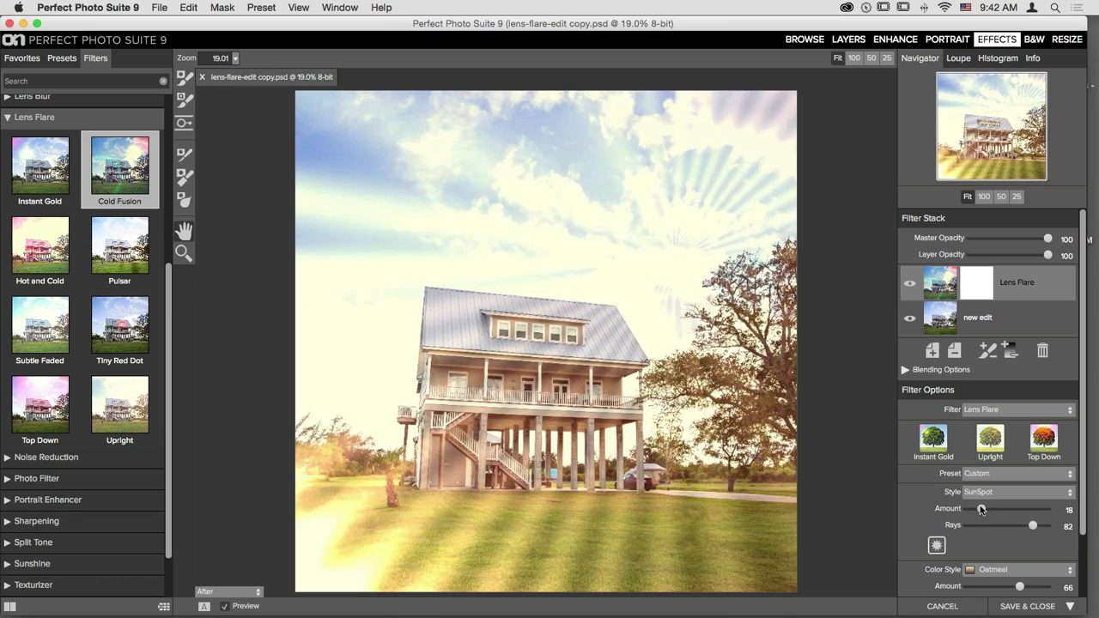
drag(1031, 529, 976, 525)
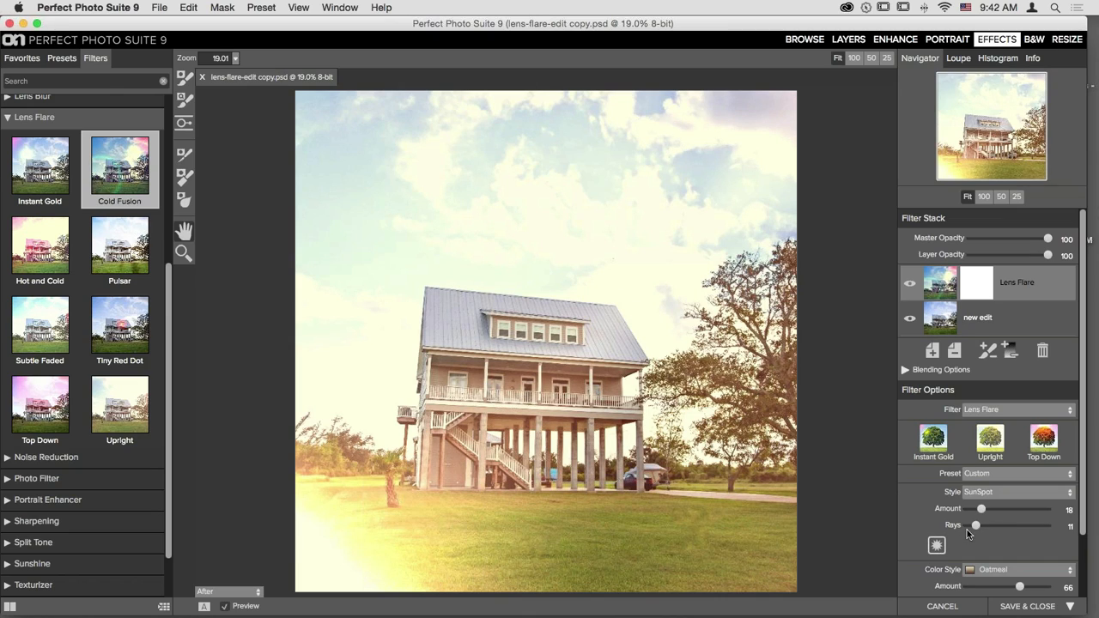
drag(981, 527, 1010, 526)
- Move the sun flare's centre on the photo and ease Amount down to 15
click(936, 545)
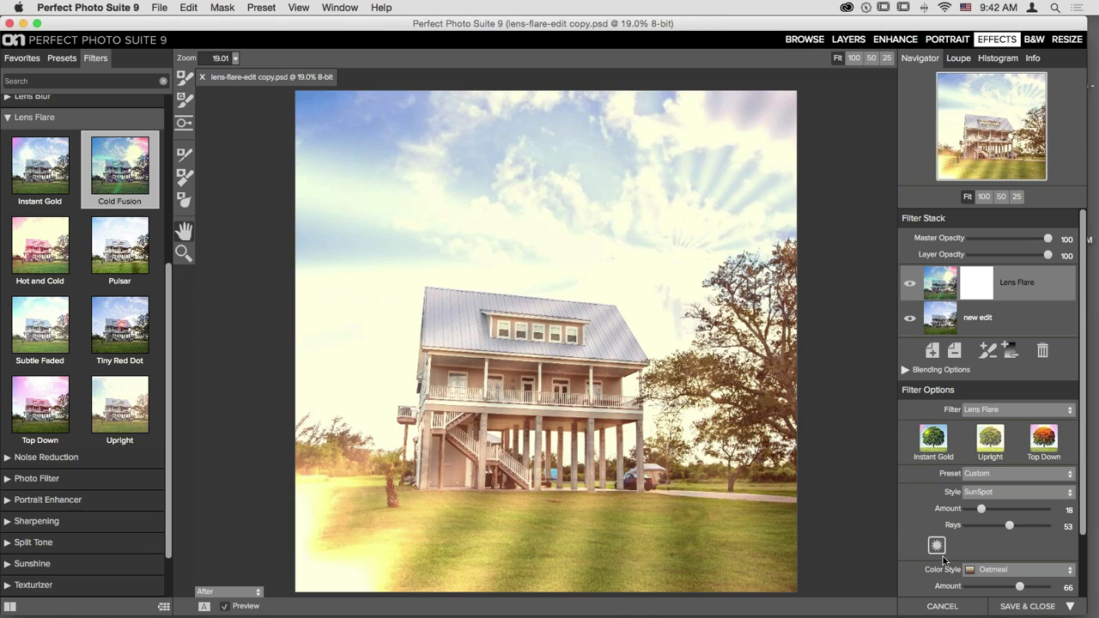
click(679, 254)
drag(679, 254, 665, 334)
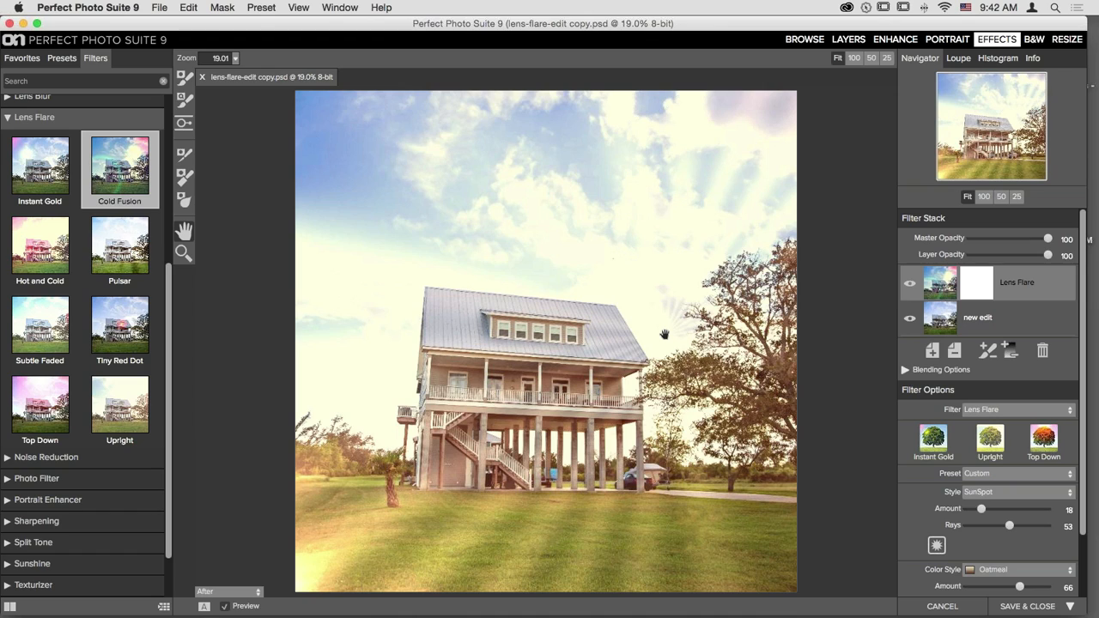
drag(982, 513, 978, 526)
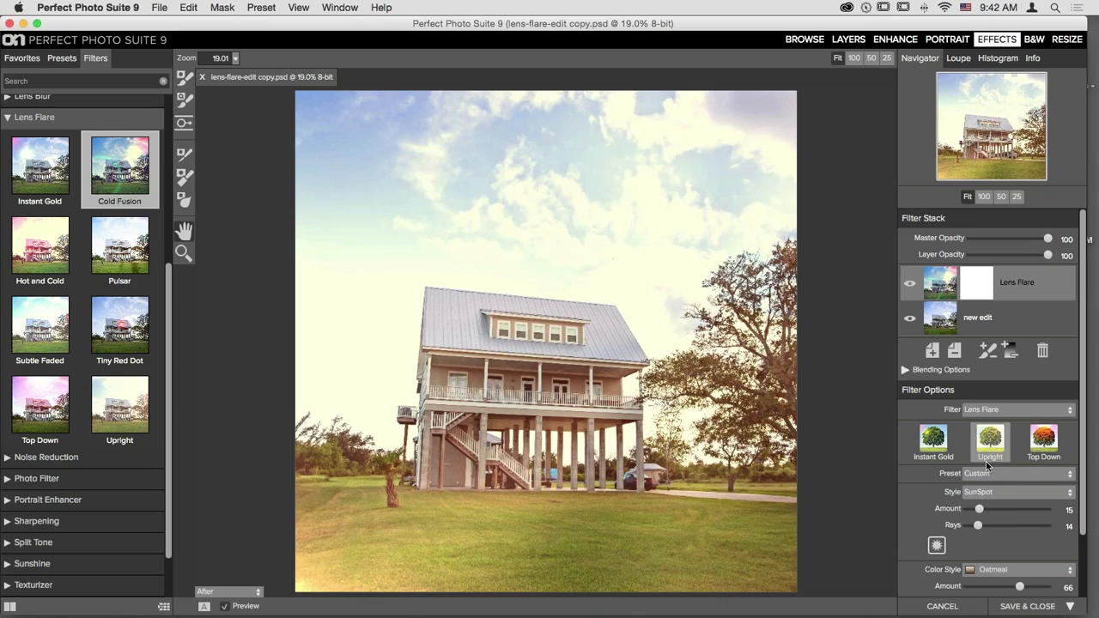
- Delete the Lens Flare filter from the Filter Stack, leaving an Empty Layer
scroll(986, 464, down, 3)
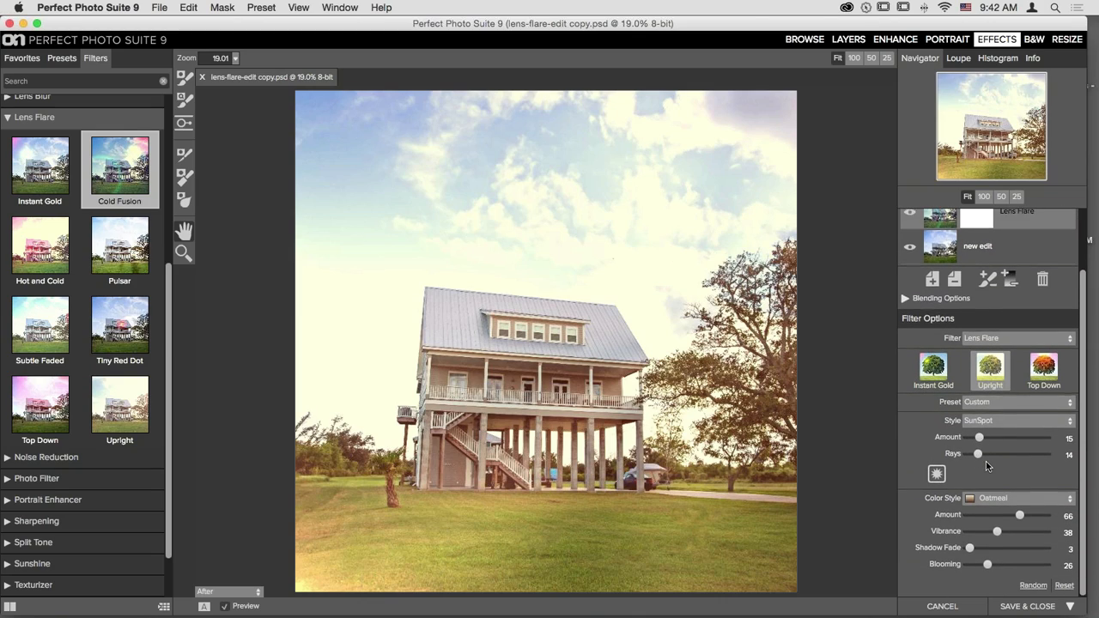
scroll(986, 461, up, 3)
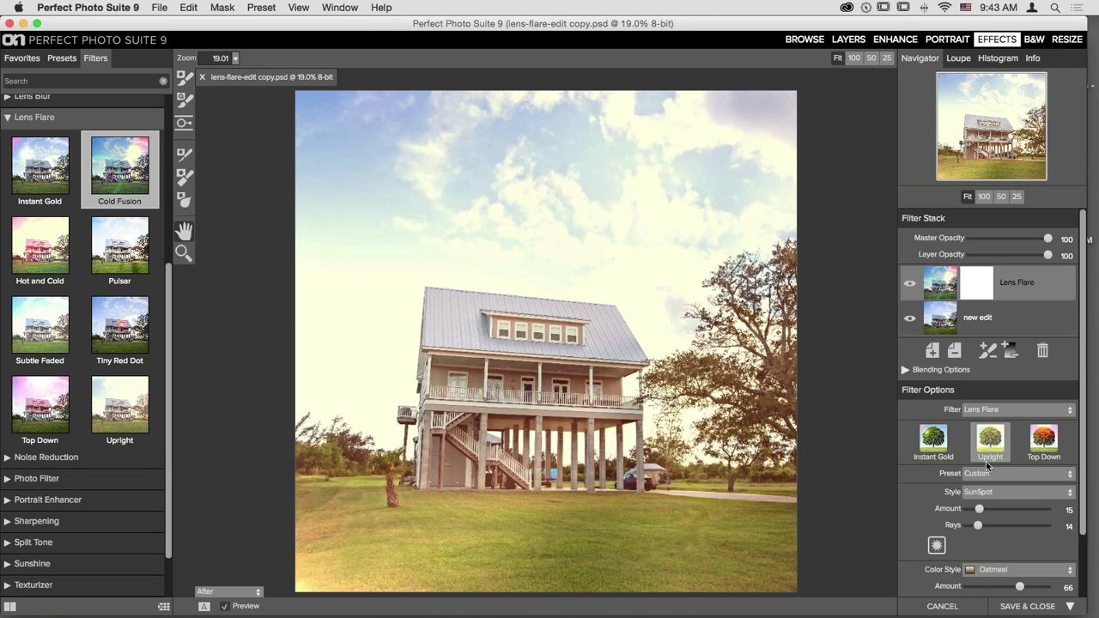
click(1044, 351)
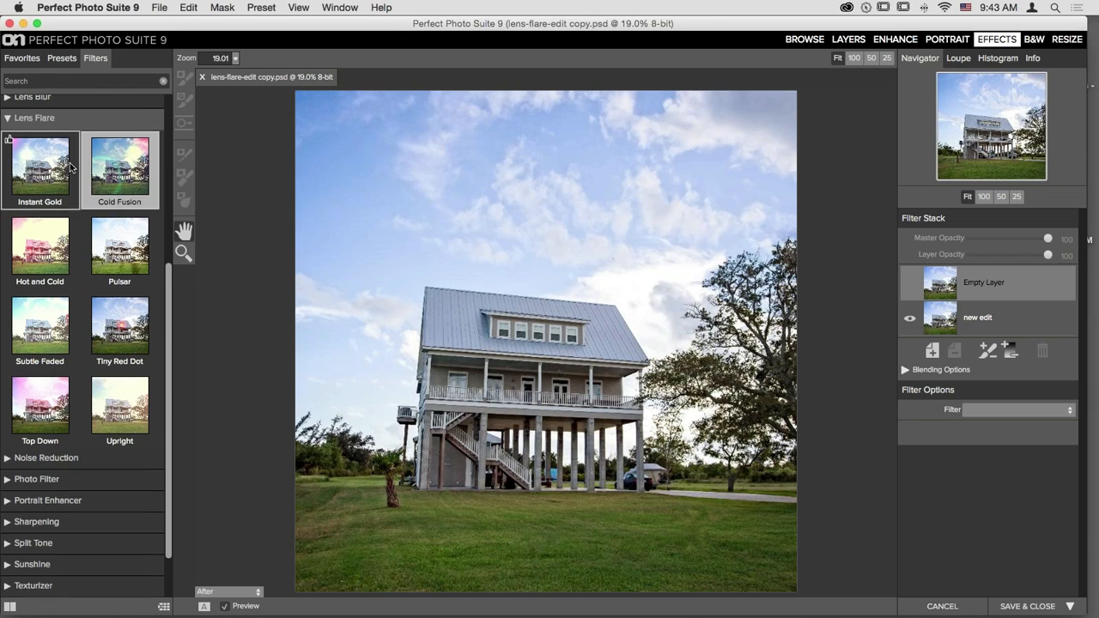
- Show the effect presets and view all Matte presets full screen
scroll(69, 111, up, 5)
click(57, 58)
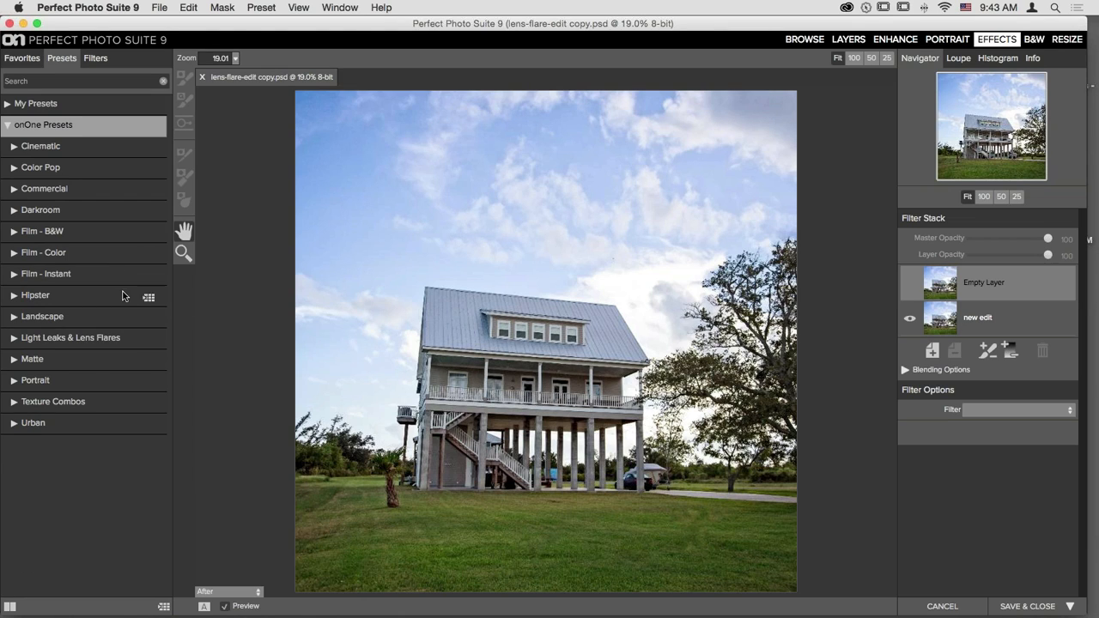
click(150, 364)
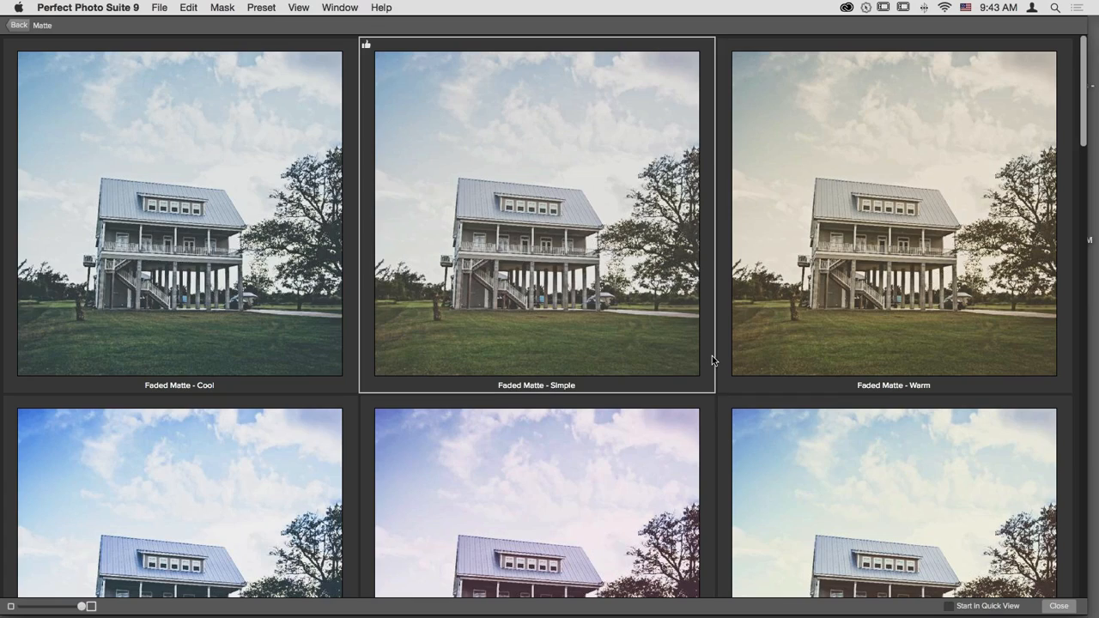
- Scroll through the Matte previews such as Faded Matte - Cool, Simple and Warm
scroll(711, 356, down, 5)
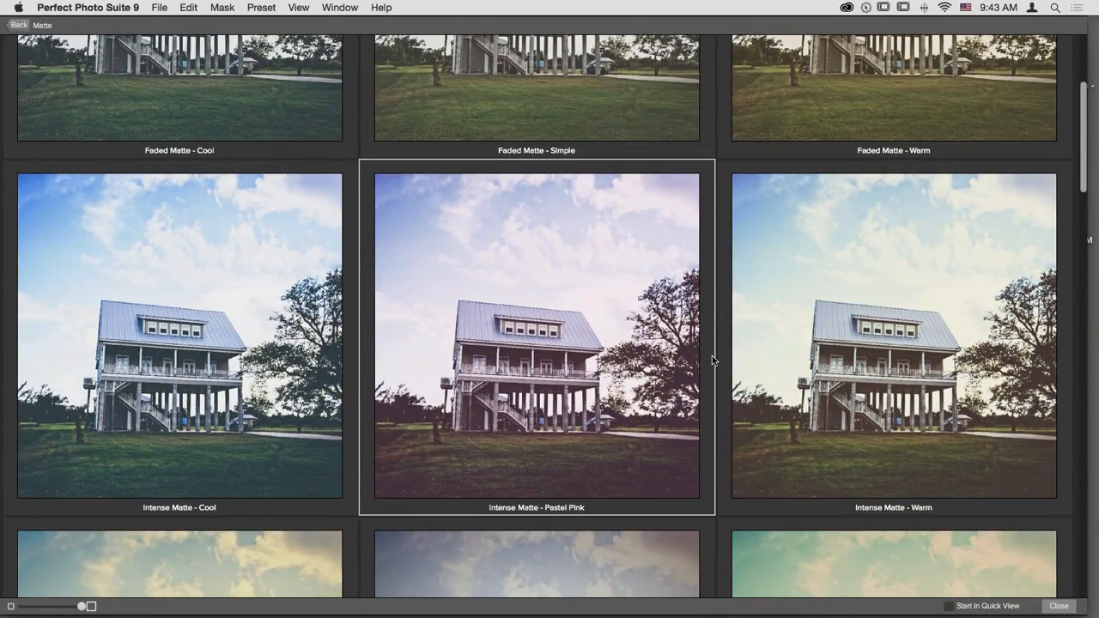
scroll(712, 355, up, 3)
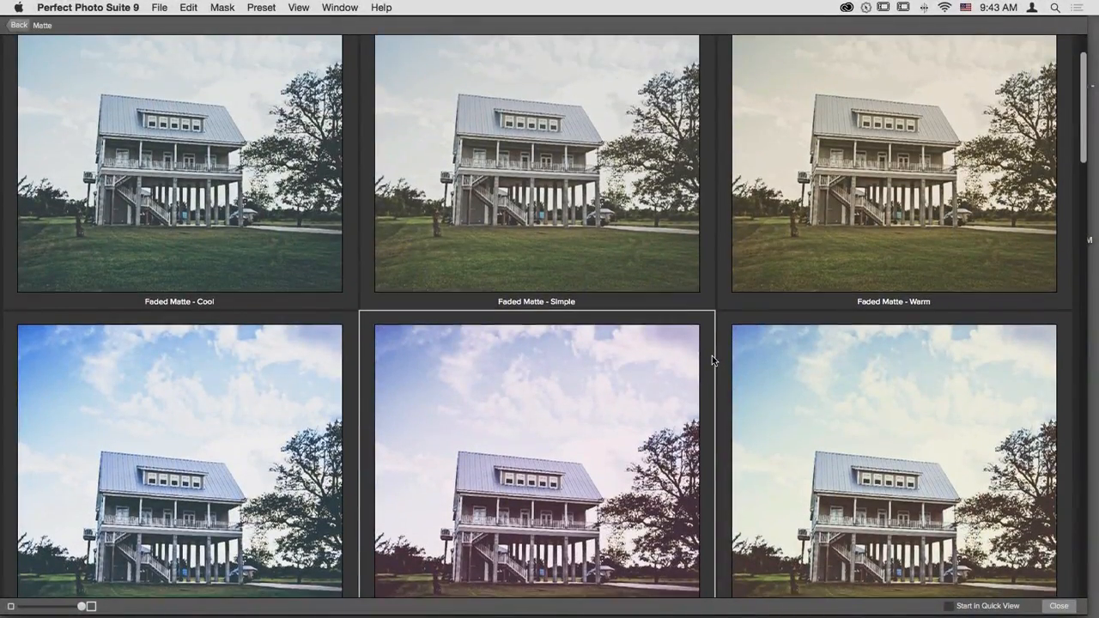
scroll(712, 356, down, 8)
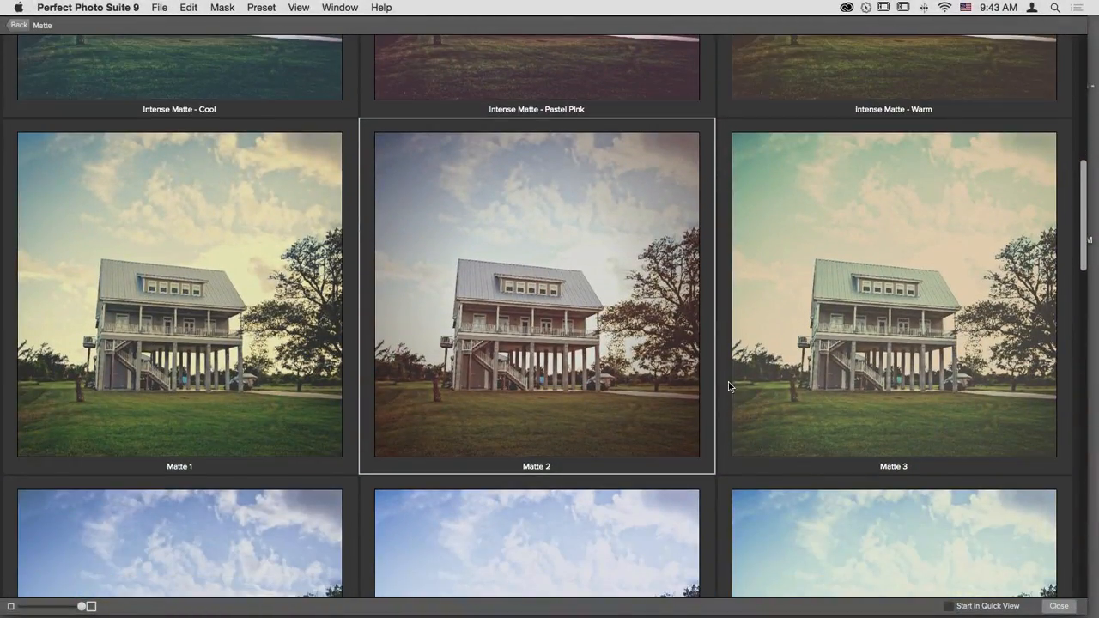
scroll(738, 383, down, 4)
scroll(691, 356, down, 10)
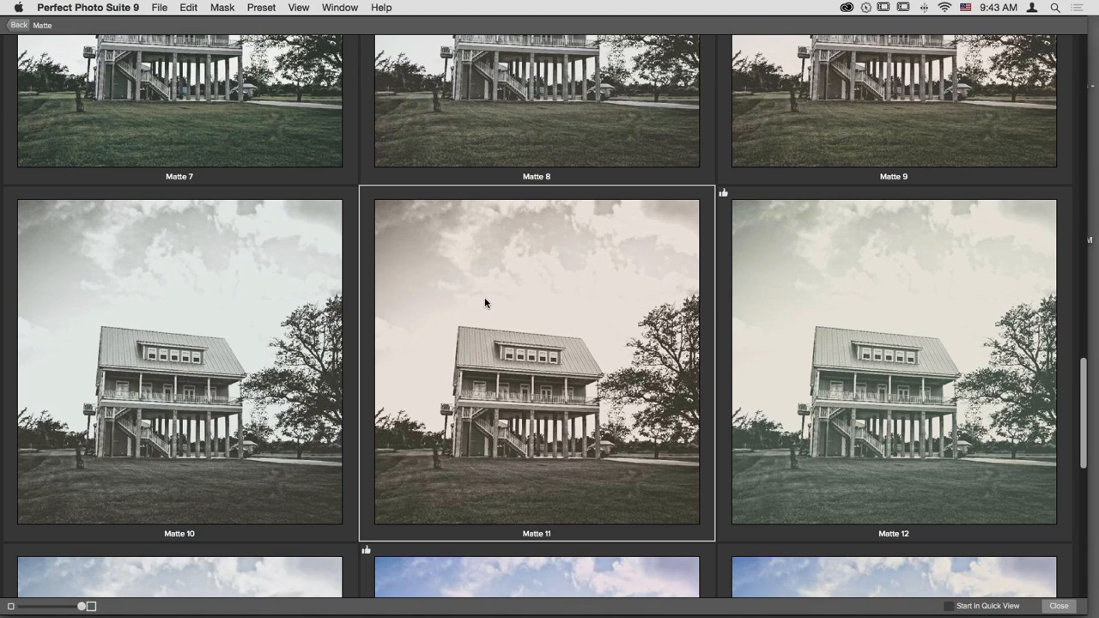
scroll(613, 291, up, 3)
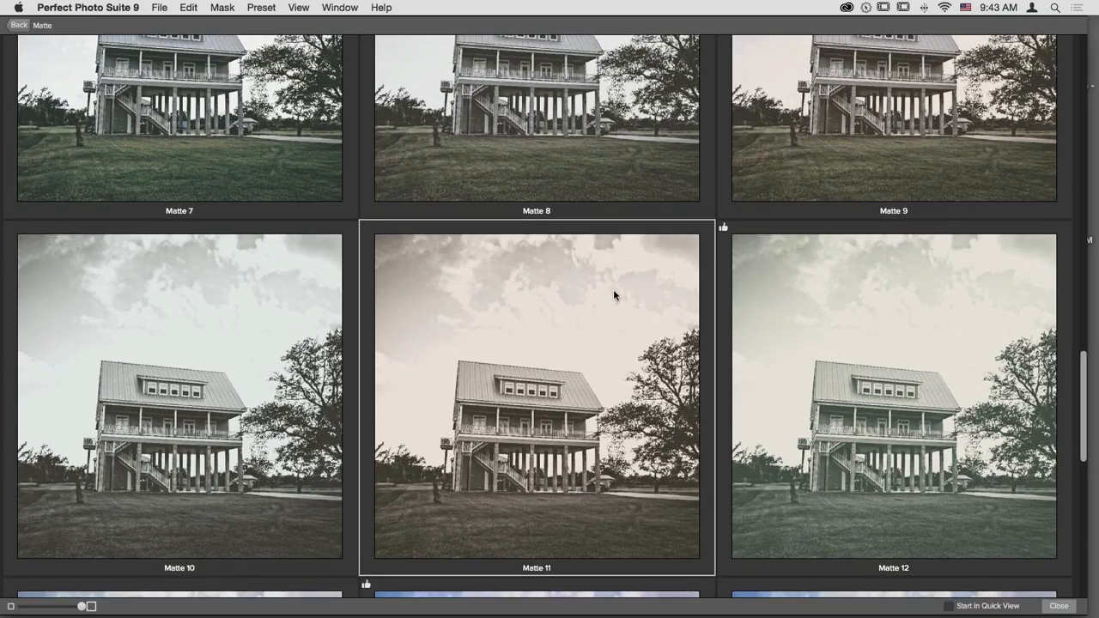
scroll(549, 429, down, 3)
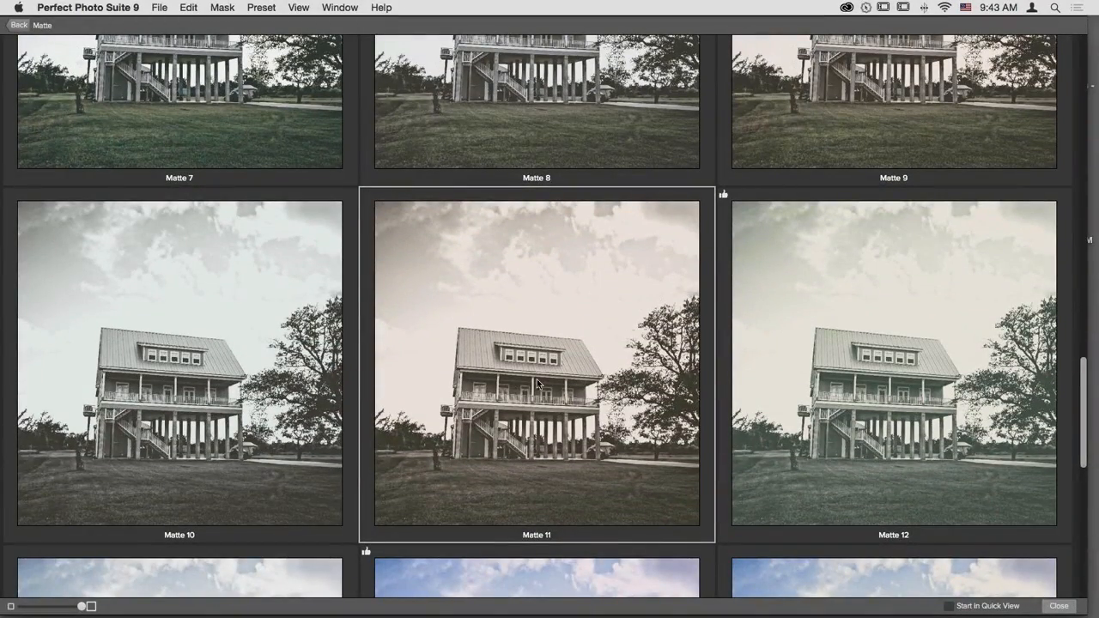
scroll(630, 319, down, 10)
scroll(629, 319, down, 7)
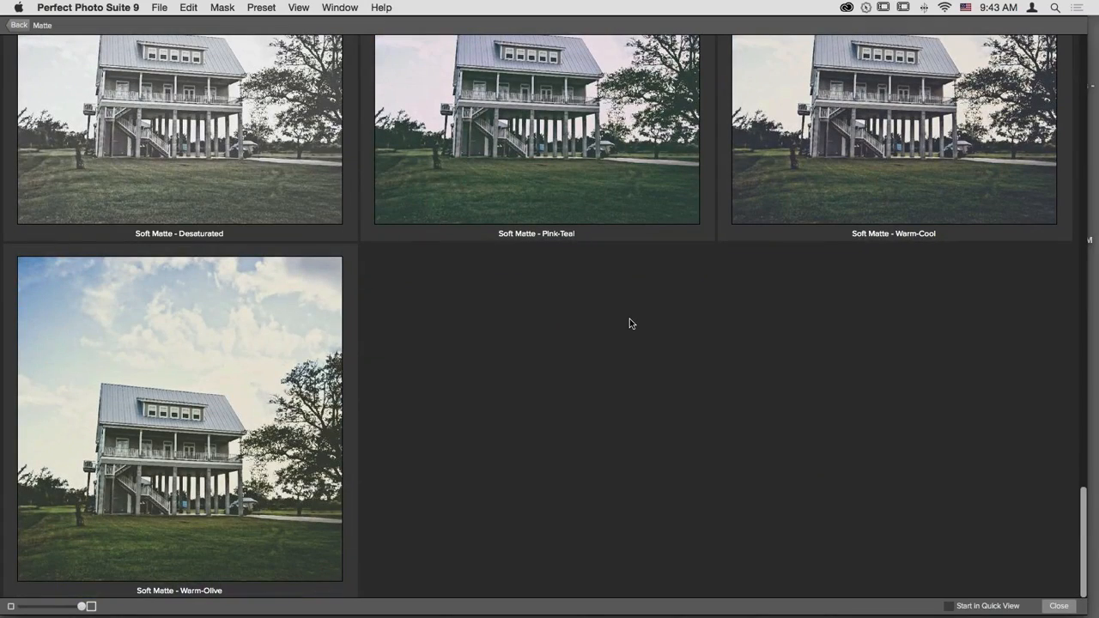
scroll(630, 320, up, 2)
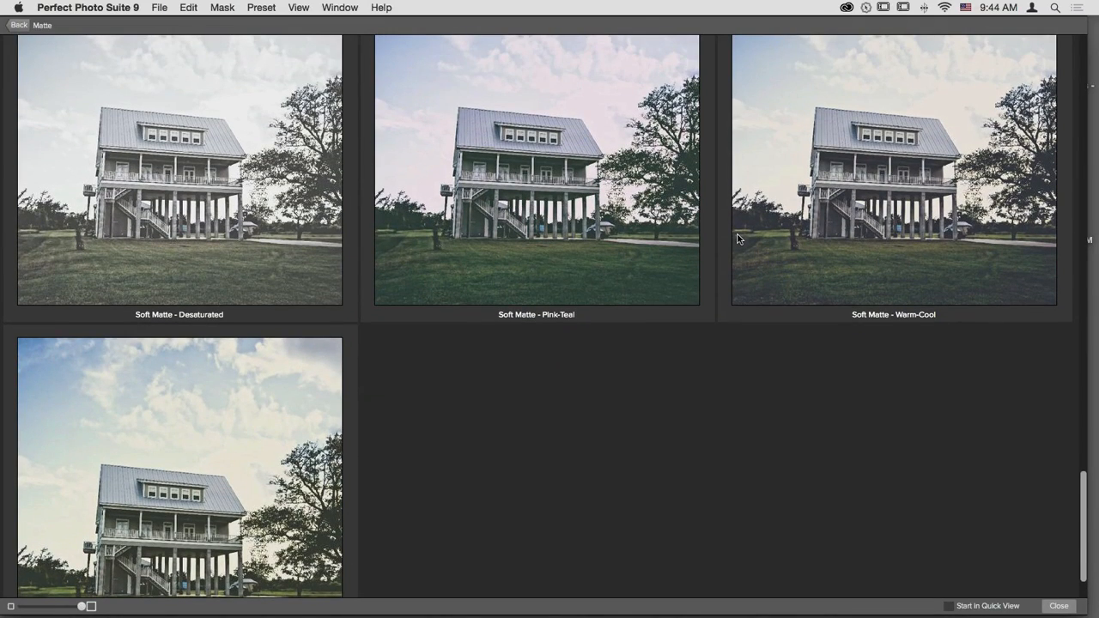
scroll(736, 236, up, 20)
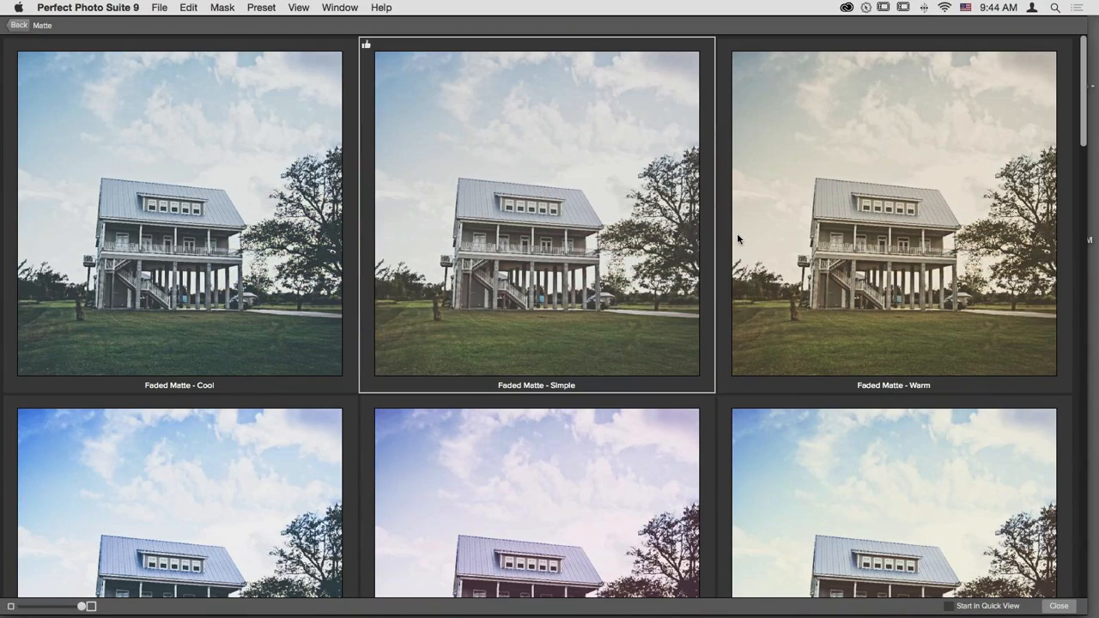
click(17, 28)
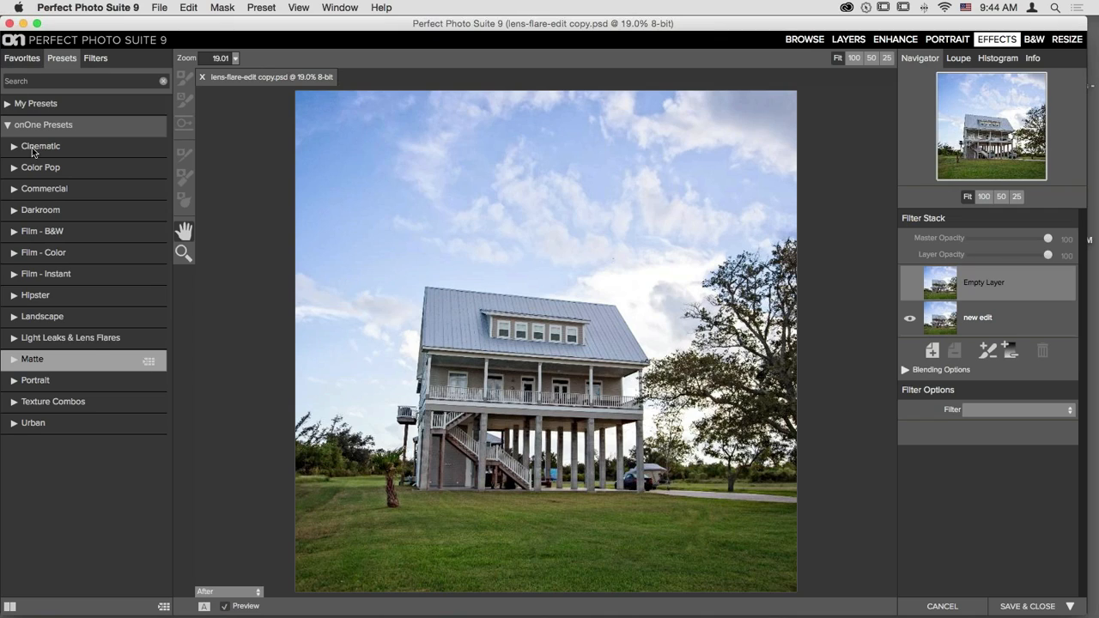
click(147, 405)
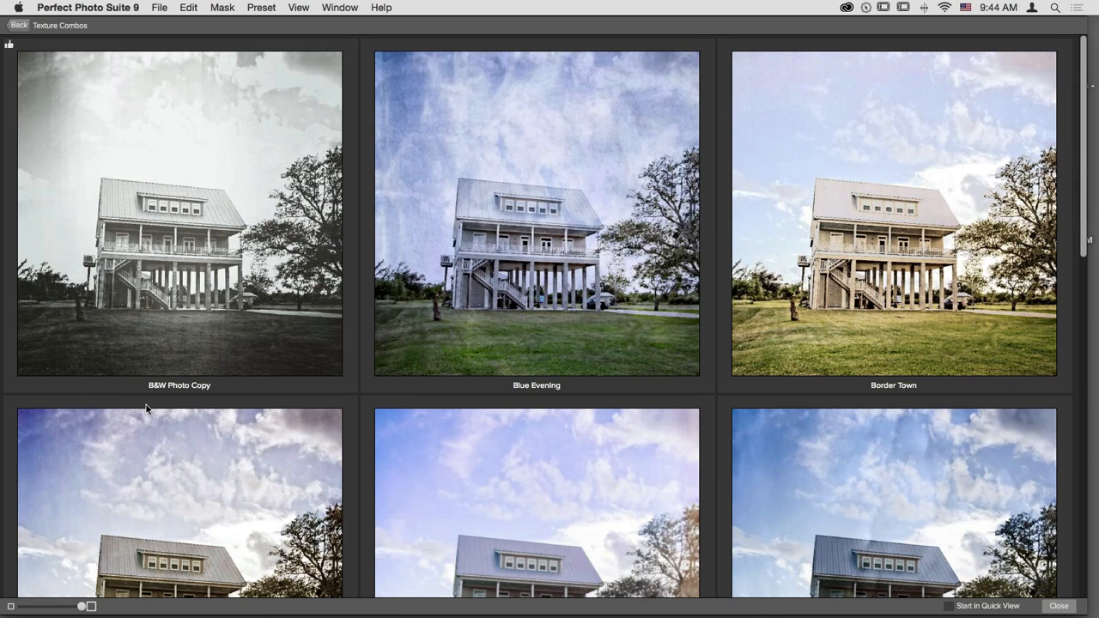
scroll(505, 293, down, 1)
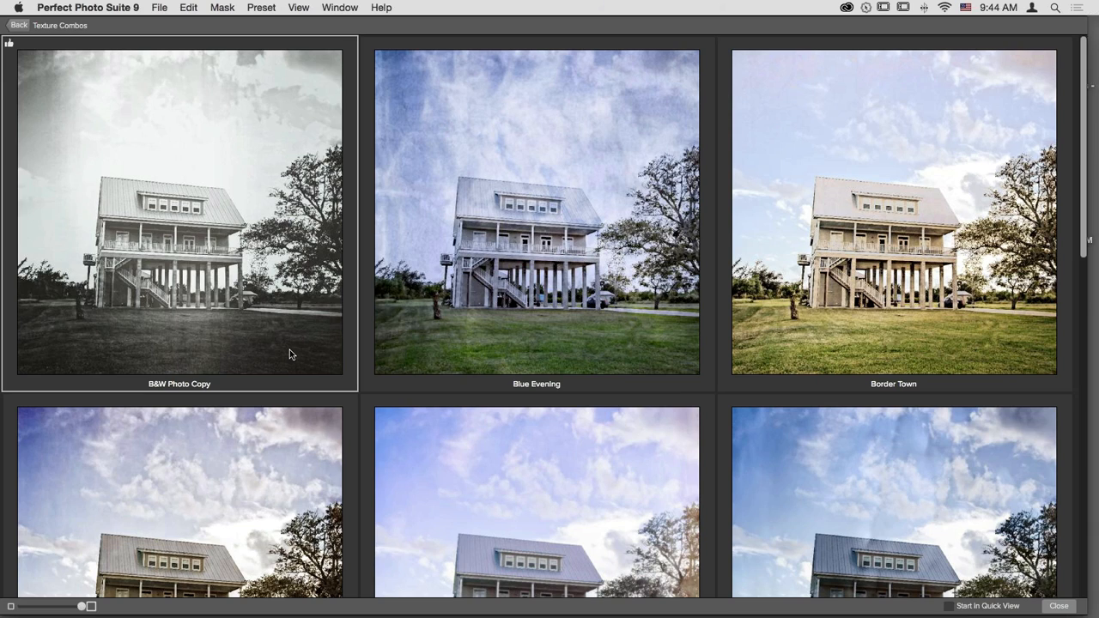
scroll(557, 334, down, 5)
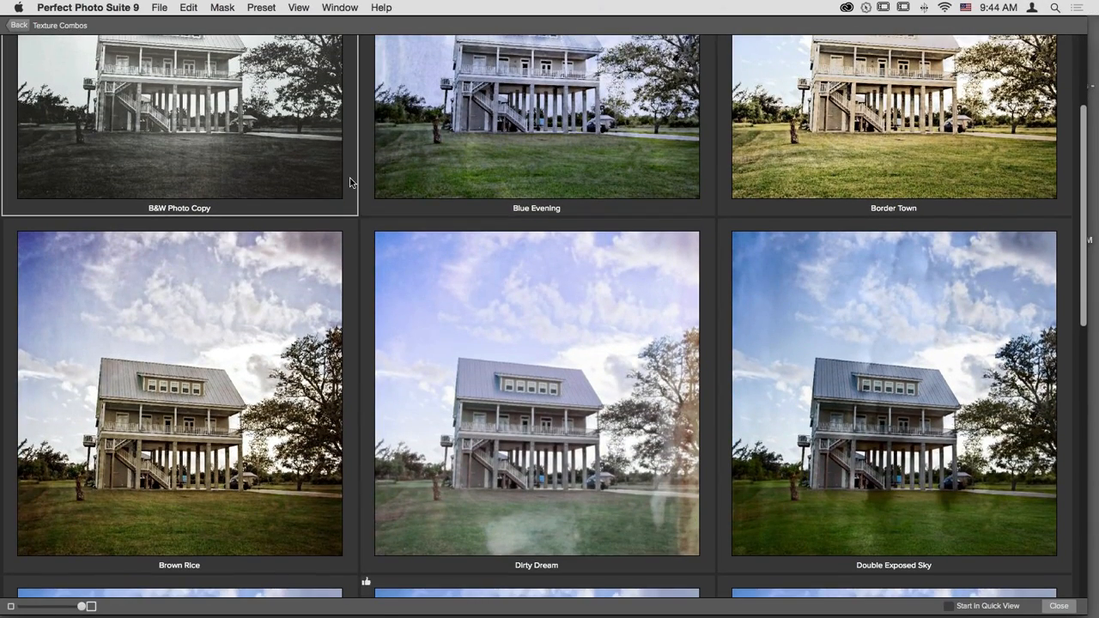
scroll(328, 191, up, 4)
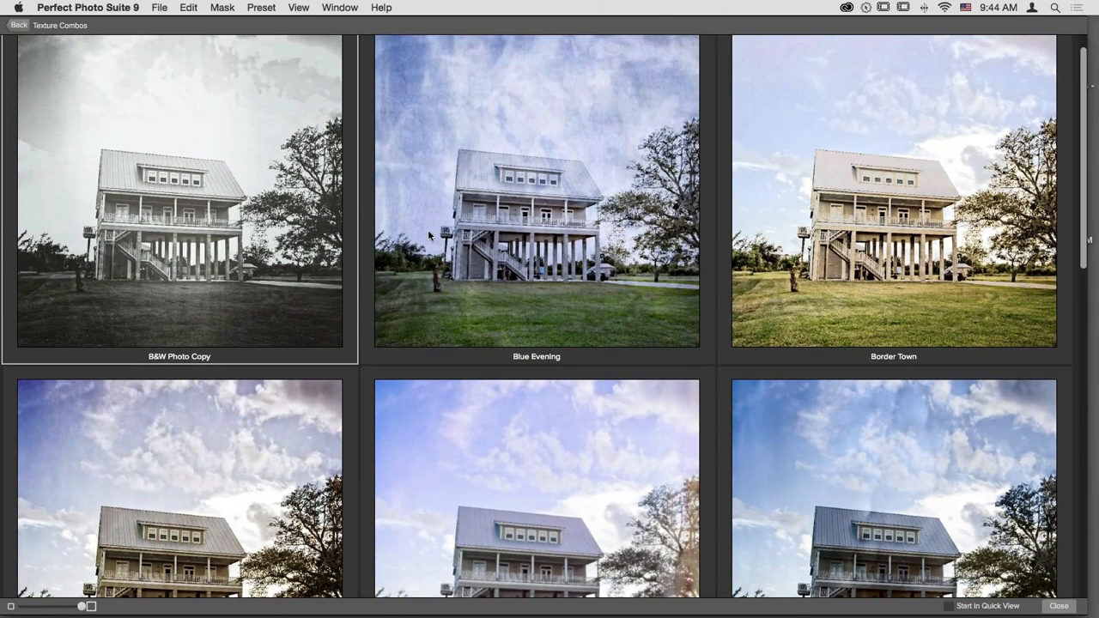
scroll(600, 286, down, 6)
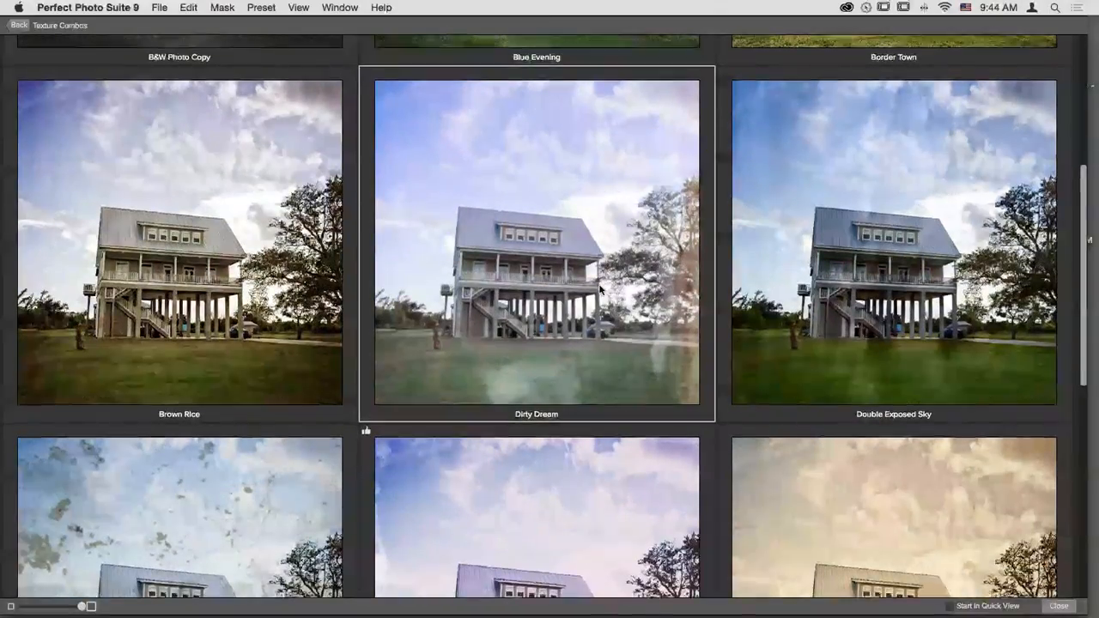
scroll(599, 290, down, 6)
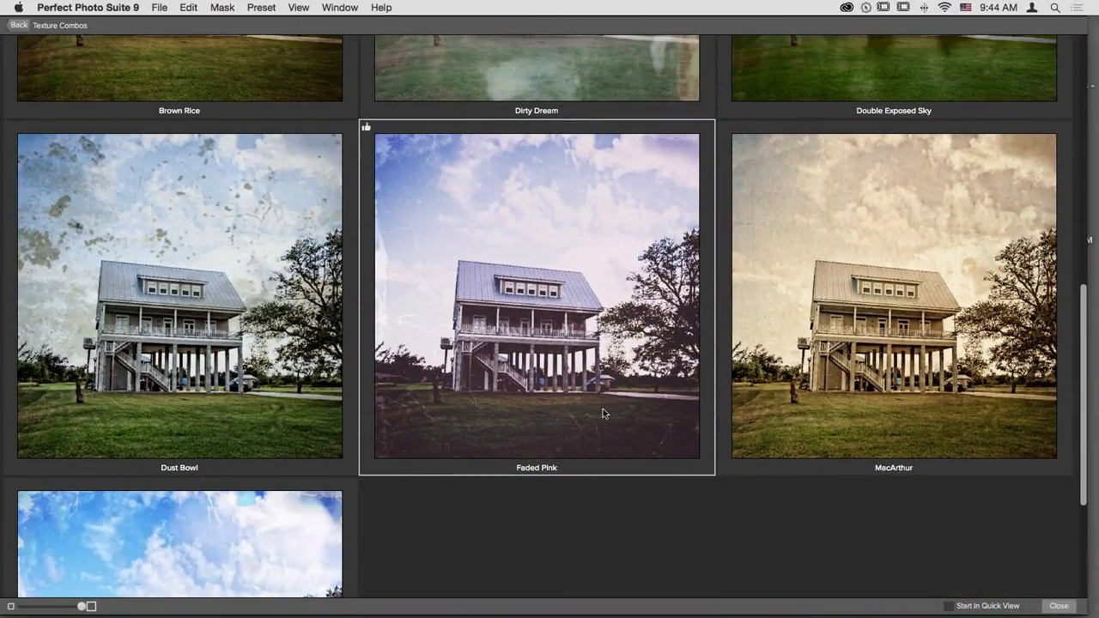
scroll(592, 348, down, 4)
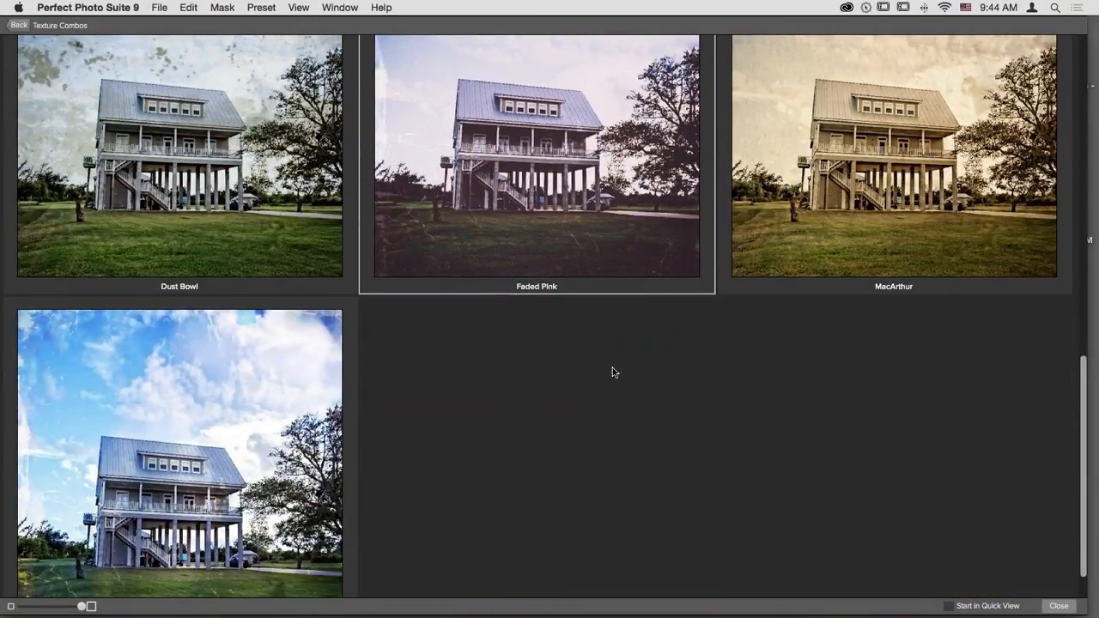
scroll(867, 456, up, 15)
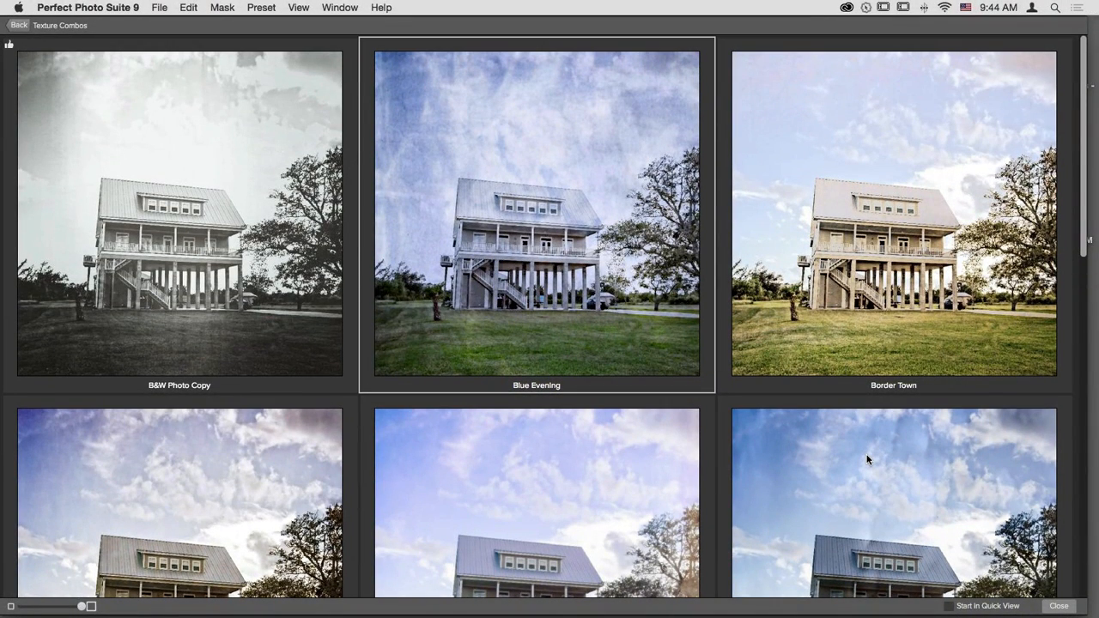
click(1060, 606)
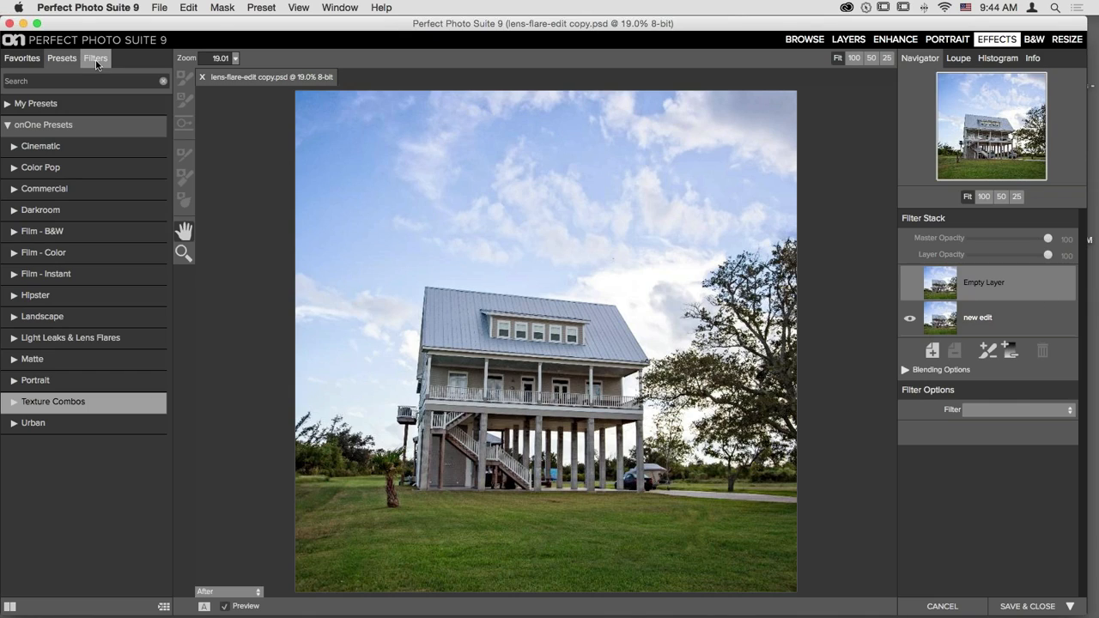
- Apply the Texture Combos B&W Photo Copy preset to the house photo and select the Masking Brush
click(68, 402)
drag(47, 213, 908, 344)
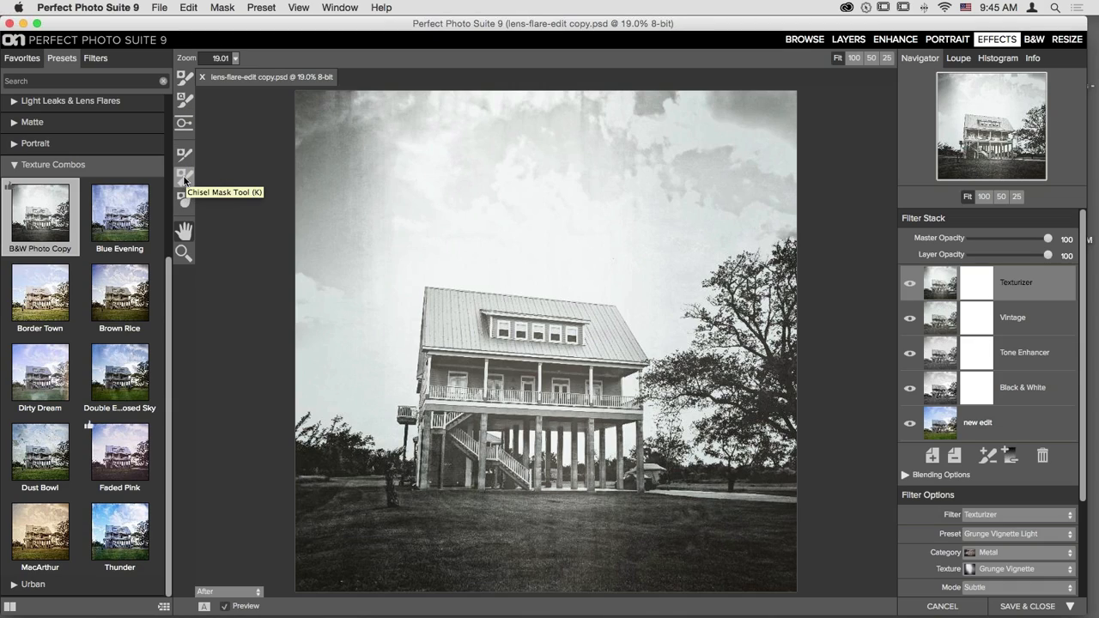
click(181, 79)
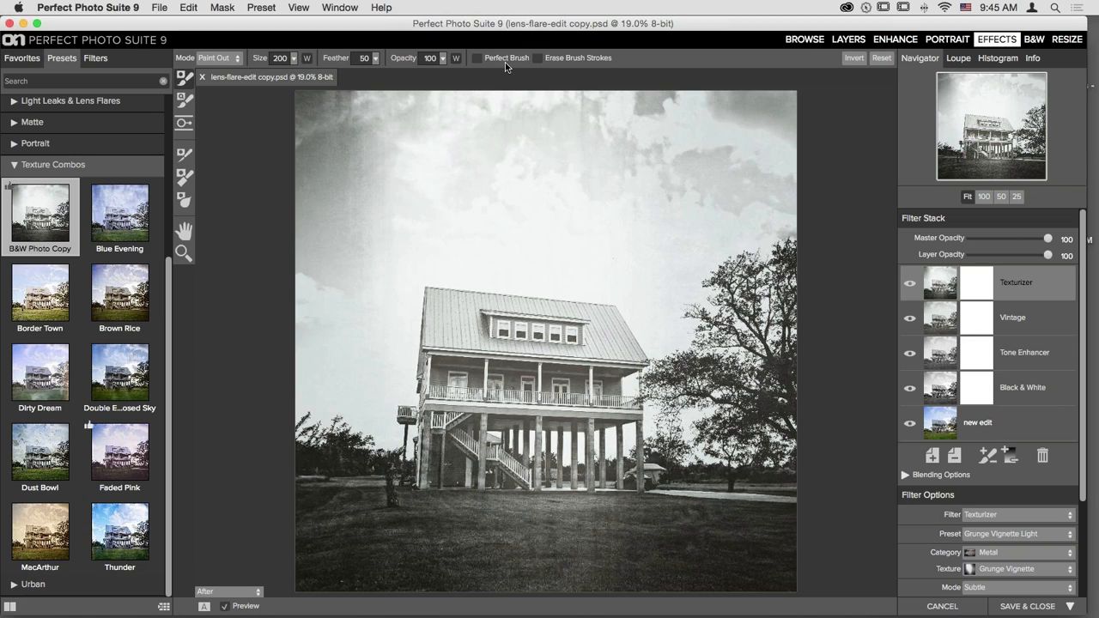
- Toggle the Texturizer layer on and off to compare the photo with and without texture
click(909, 284)
click(909, 286)
click(909, 285)
click(909, 285)
click(908, 286)
click(909, 286)
- Paint the texture out of the sky with a 1000 Perfect Brush, then cancel editing
key(bracketright)
key(bracketright)
key(bracketright)
key(bracketright)
key(bracketright)
key(bracketright)
key(bracketright)
key(bracketright)
mouse_move(333, 193)
mouse_down()
mouse_move(302, 124)
mouse_move(516, 86)
mouse_move(423, 125)
mouse_move(374, 184)
mouse_move(570, 140)
mouse_move(652, 134)
mouse_move(749, 150)
mouse_move(745, 171)
mouse_move(663, 185)
mouse_move(554, 231)
mouse_move(425, 215)
mouse_move(340, 256)
mouse_move(326, 288)
mouse_up()
click(477, 58)
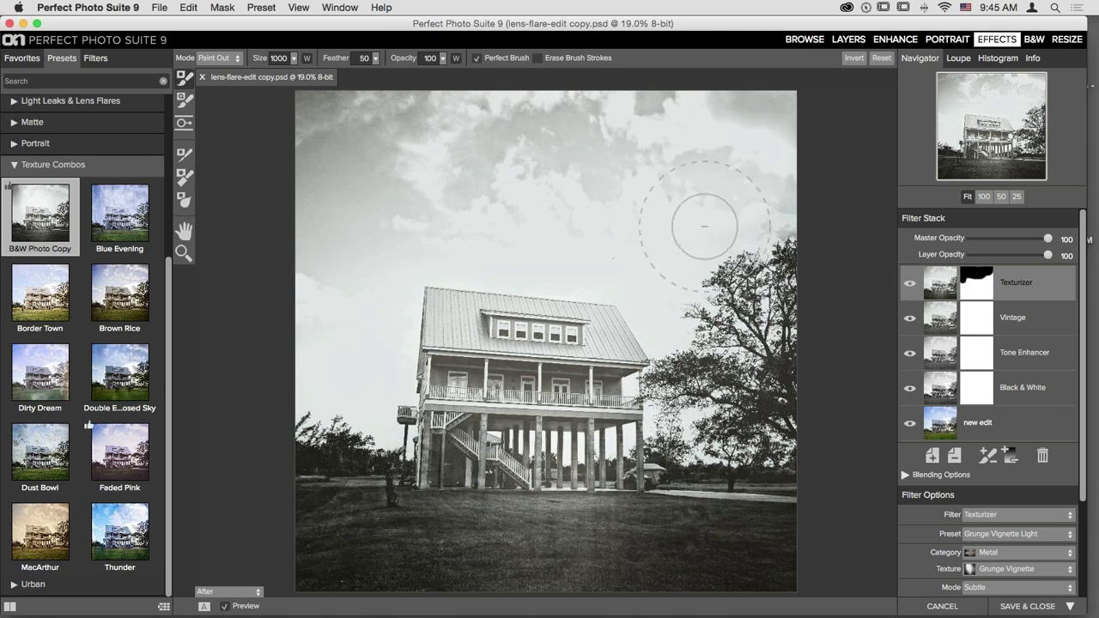
mouse_move(765, 201)
mouse_down()
mouse_move(668, 256)
mouse_move(681, 322)
mouse_up()
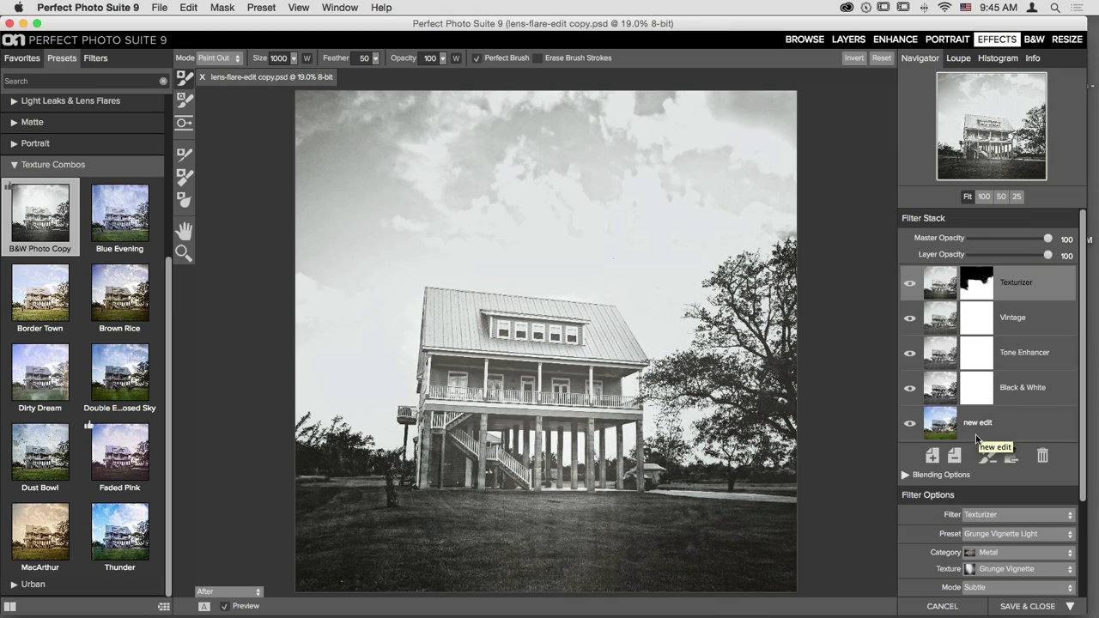
click(942, 606)
- Confirm discarding the edit, deselect the house photo, and bring up the File menu
click(636, 331)
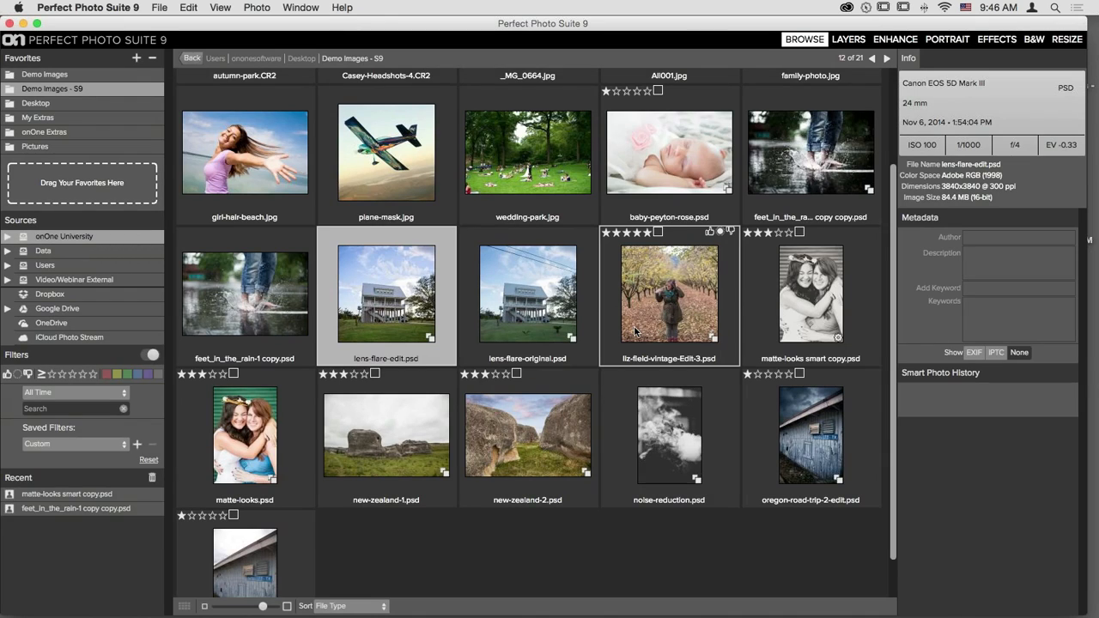
click(441, 550)
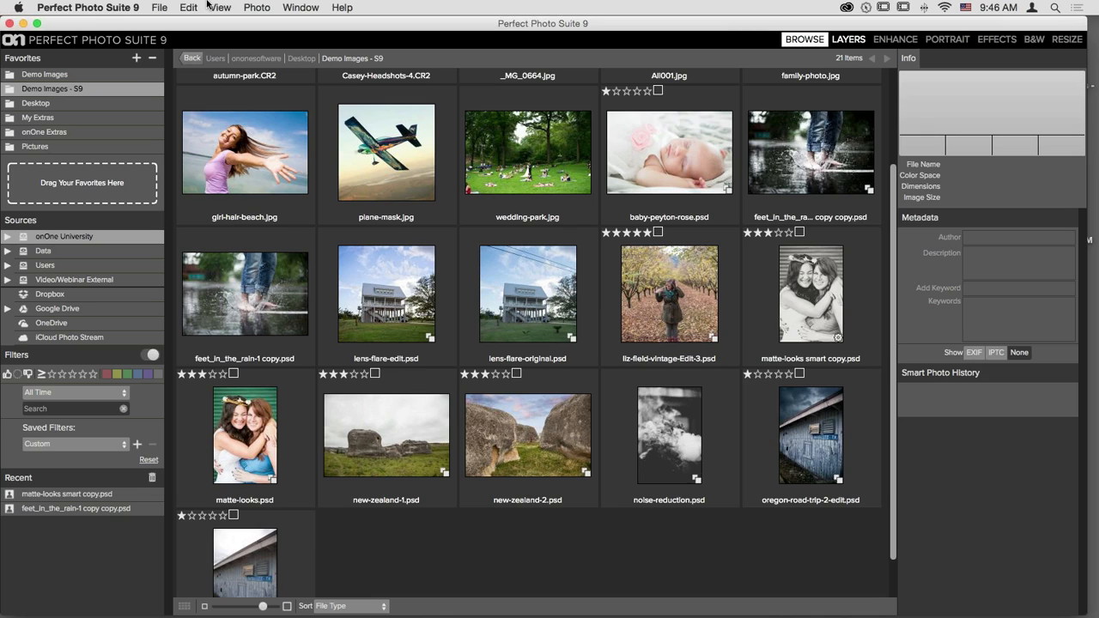
click(156, 7)
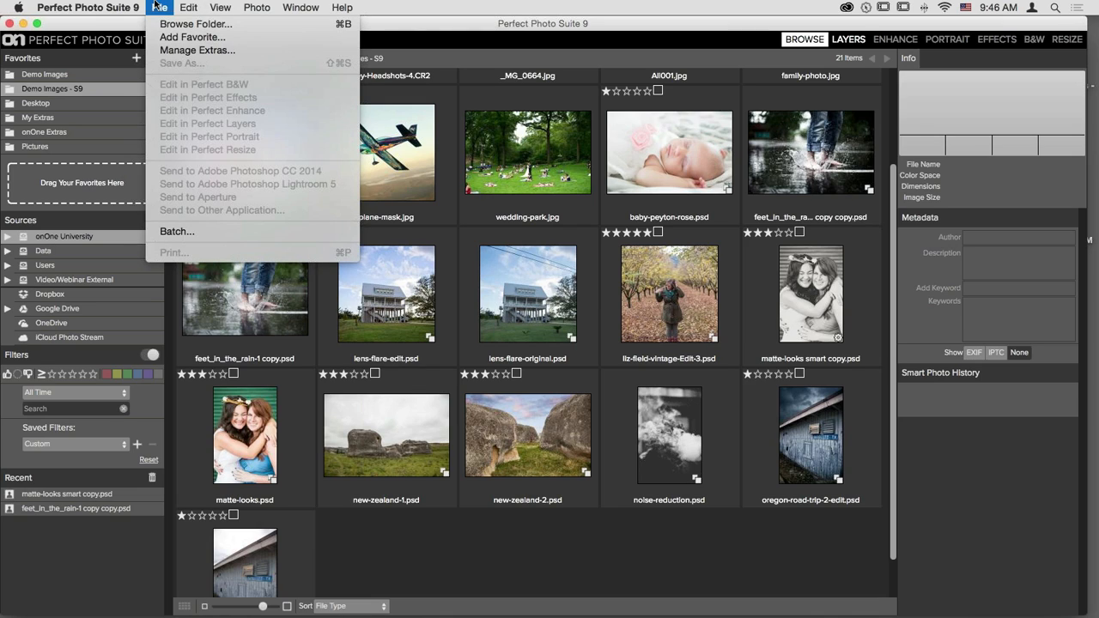
click(414, 269)
click(845, 141)
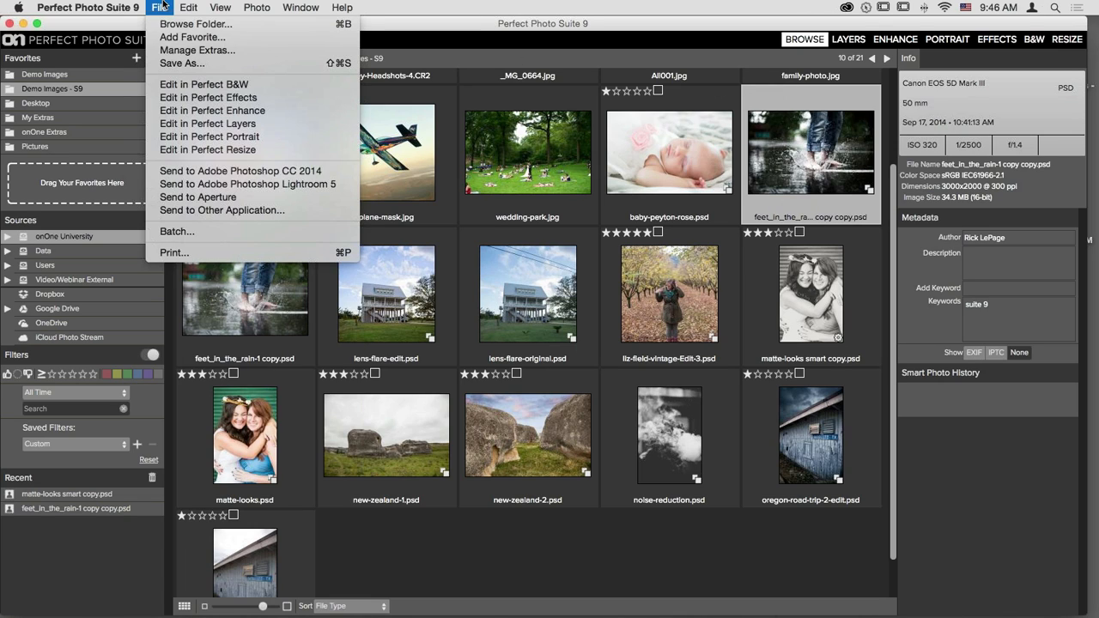
click(196, 253)
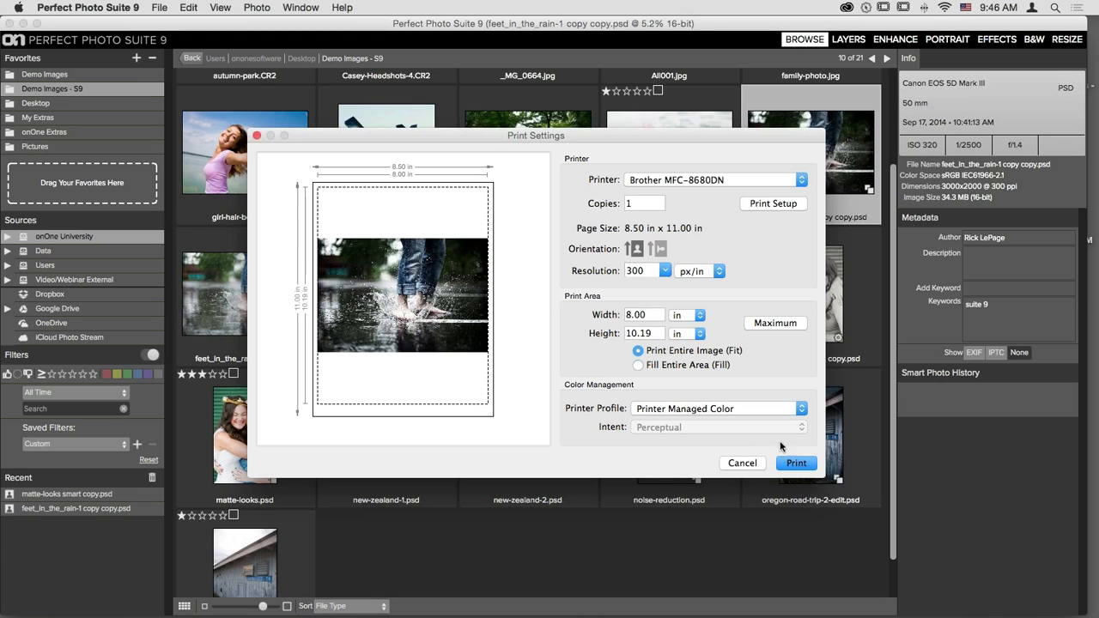
click(741, 463)
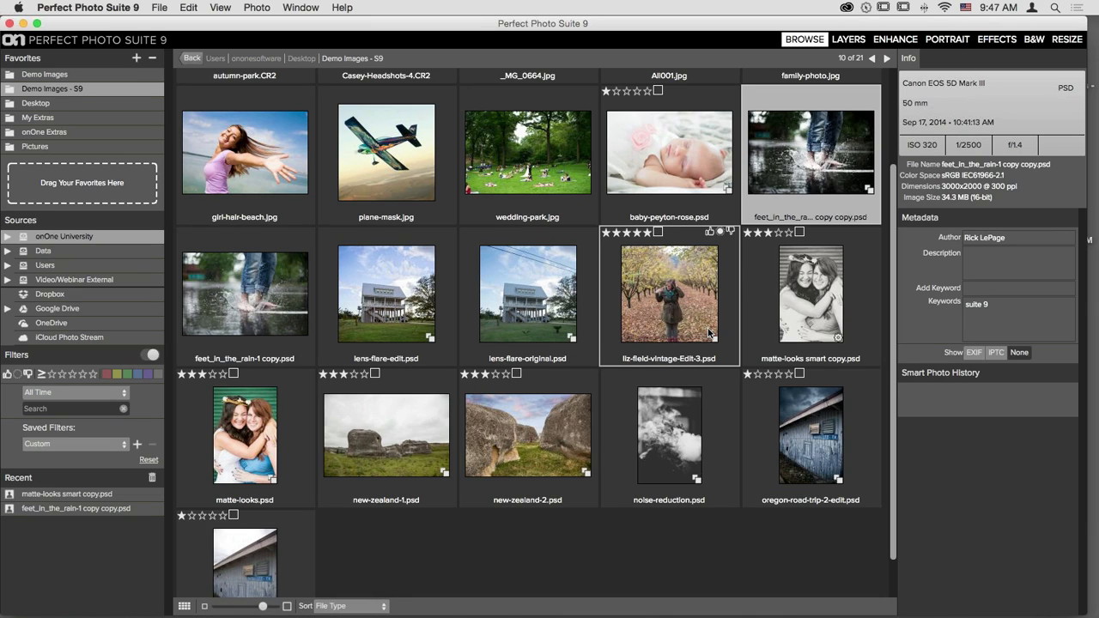
mouse_move(481, 613)
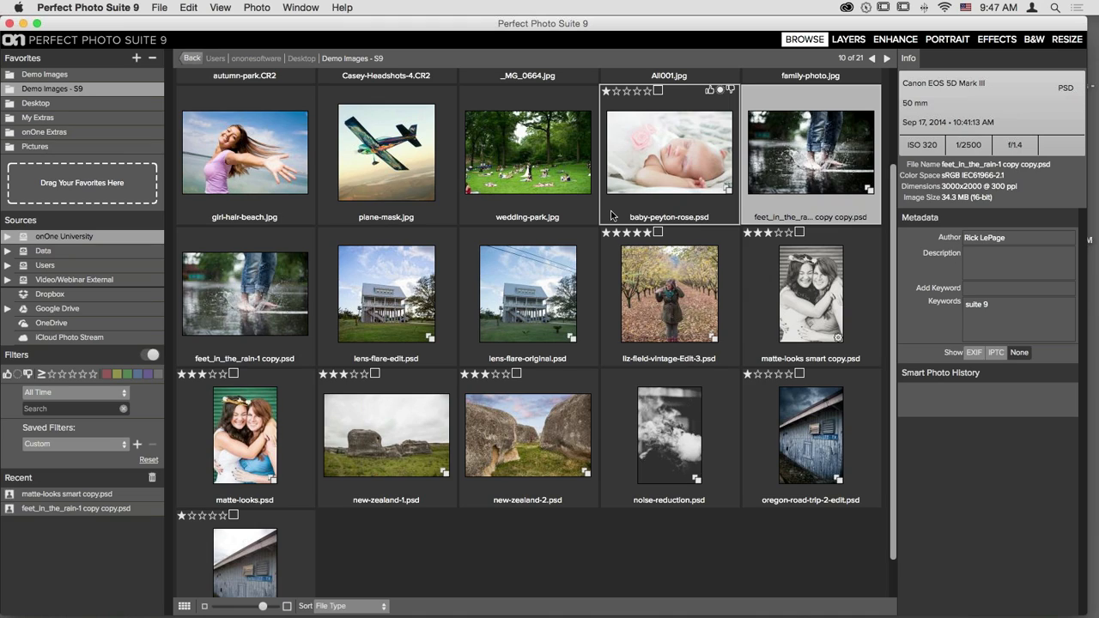
mouse_move(645, 613)
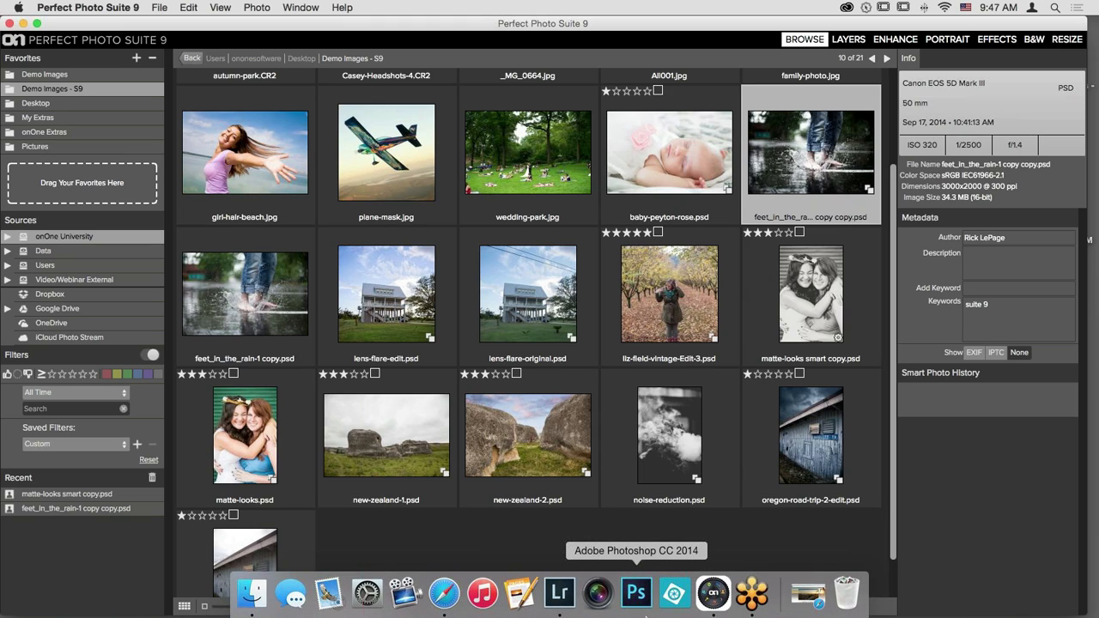